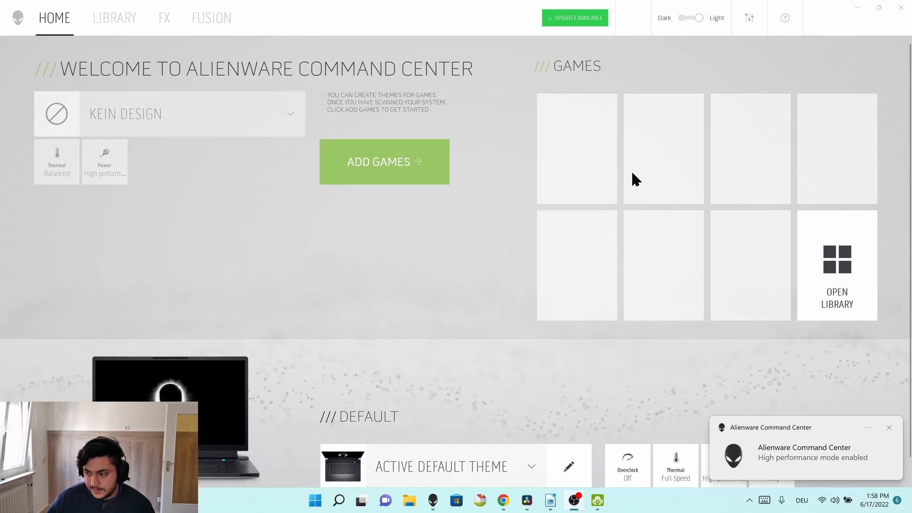
- Close and relaunch Alienware Command Center, skip the additional components download, and minimize its window
{"action": "left_click", "coordinate": [877, 439]}
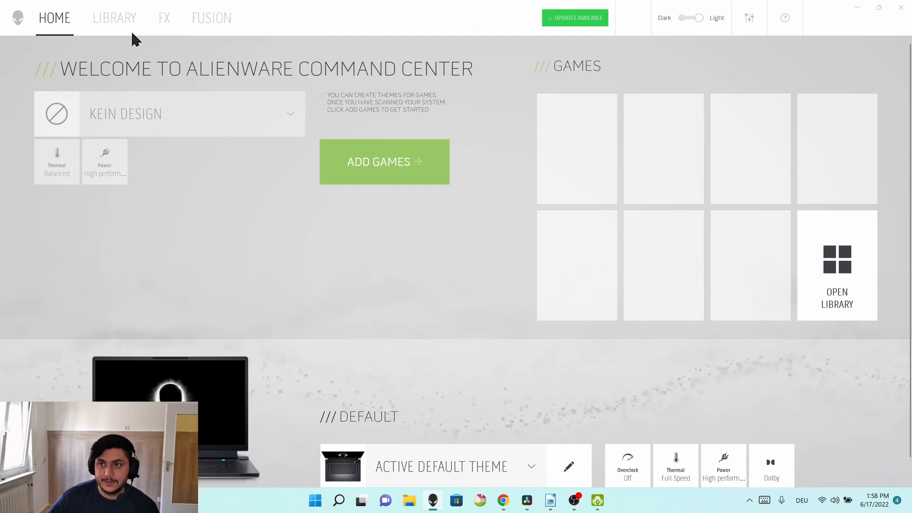
{"action": "left_click", "coordinate": [902, 8]}
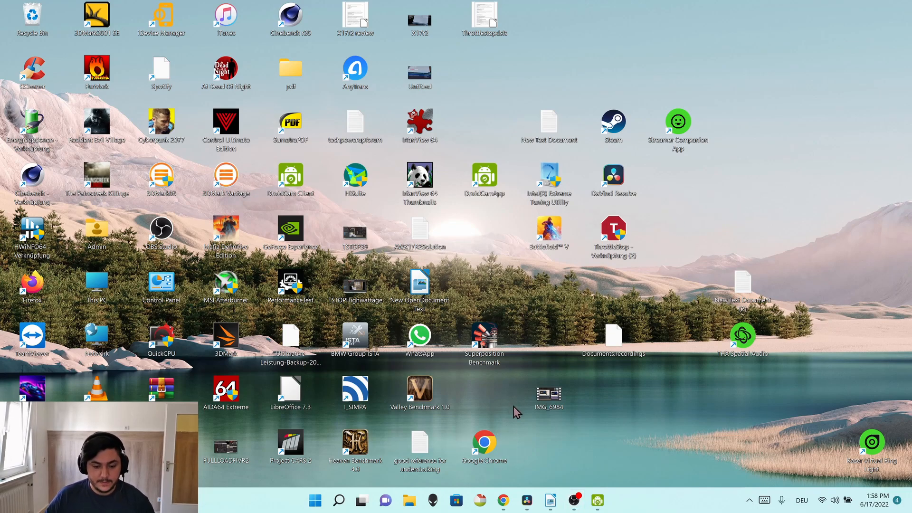
{"action": "left_click", "coordinate": [433, 505]}
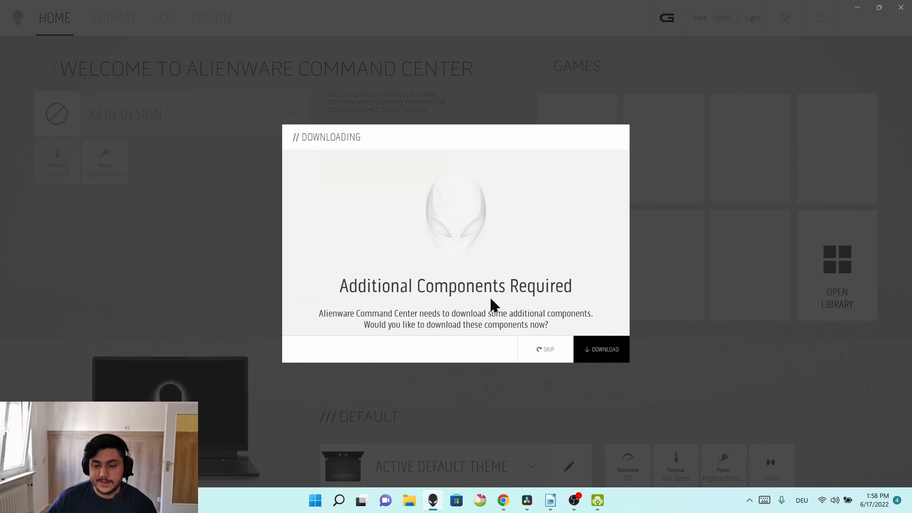
{"action": "left_click", "coordinate": [530, 343]}
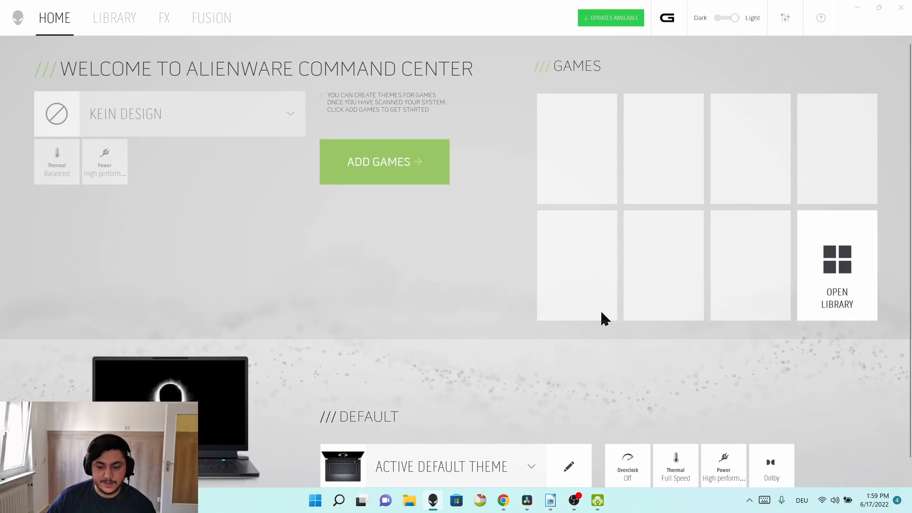
{"action": "left_click", "coordinate": [851, 12]}
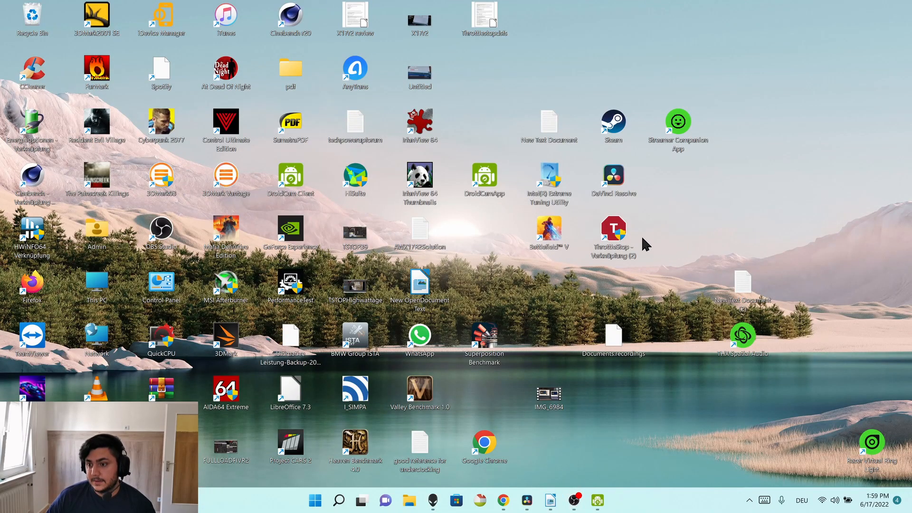
- Launch ThrottleStop from the desktop and place its window in the upper-right area of the desktop
{"action": "double_click", "coordinate": [625, 240]}
{"action": "left_click_drag", "start_coordinate": [502, 125], "coordinate": [740, 27]}
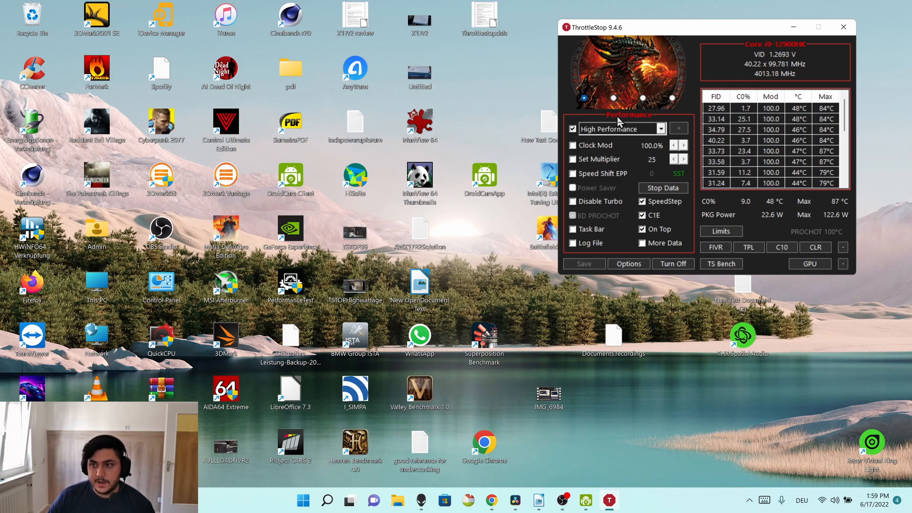
{"action": "left_click_drag", "start_coordinate": [677, 30], "coordinate": [720, 24]}
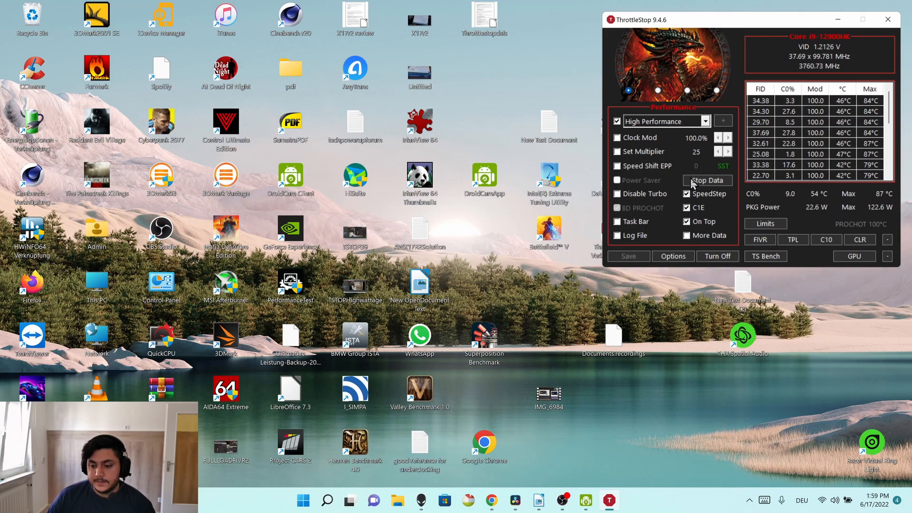
{"action": "left_click_drag", "start_coordinate": [706, 27], "coordinate": [697, 16]}
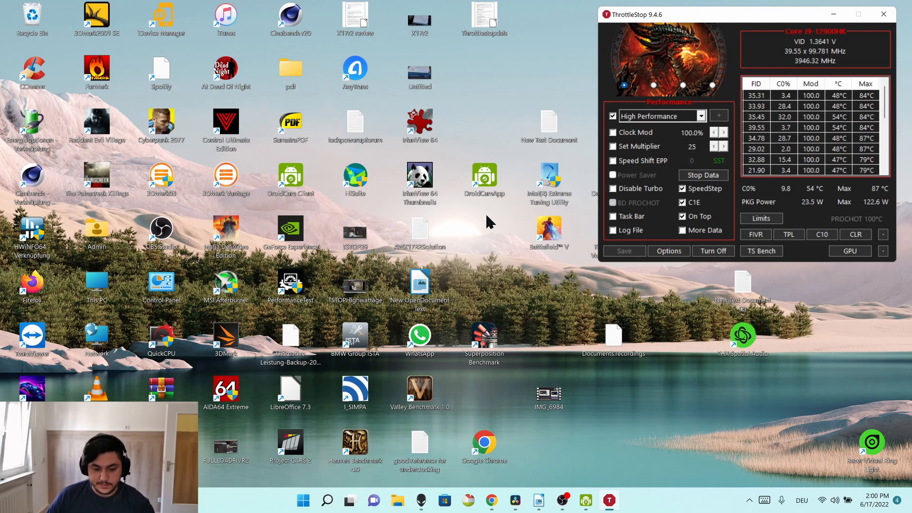
{"action": "left_click", "coordinate": [304, 500]}
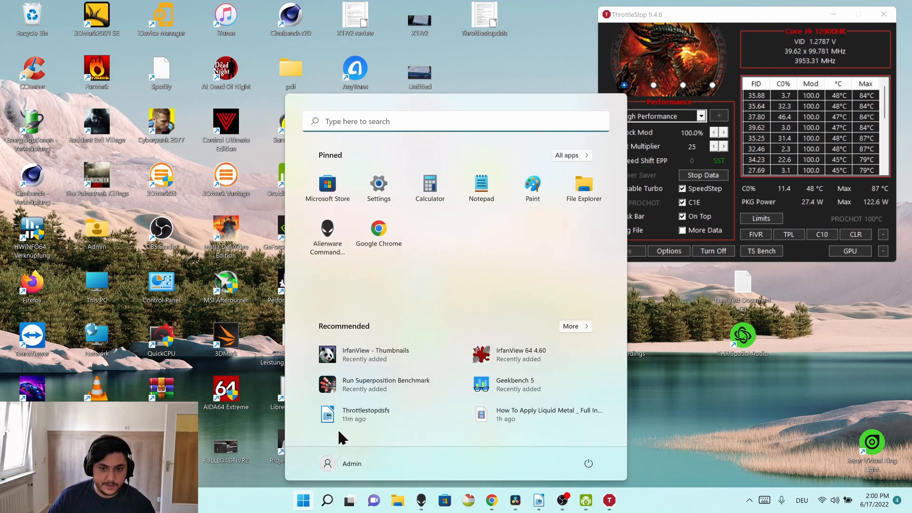
{"action": "left_click", "coordinate": [375, 188]}
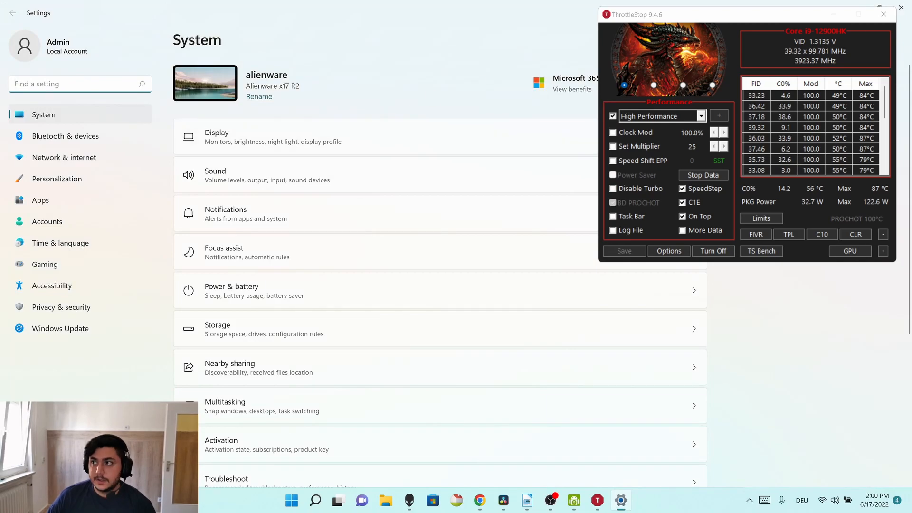
{"action": "left_click", "coordinate": [902, 7]}
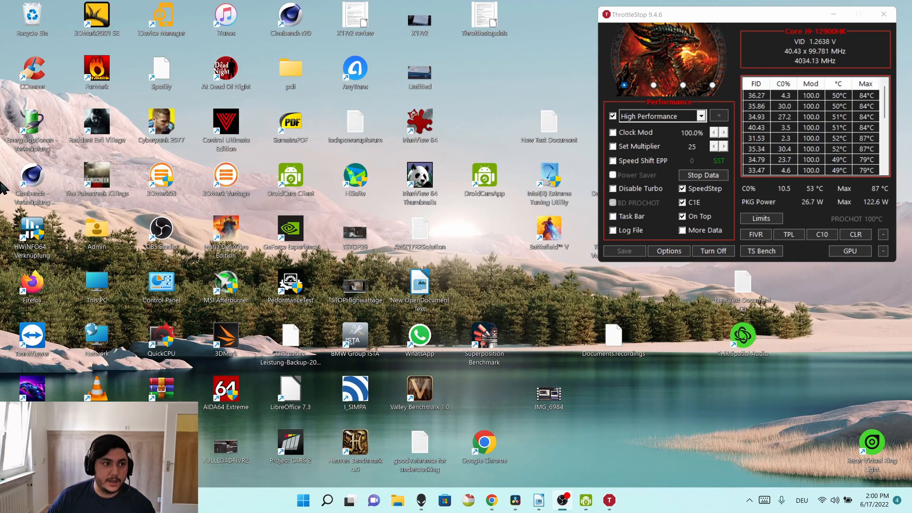
- Open Windows Power Options beside ThrottleStop and check the power plans offered in ThrottleStop's profile list
{"action": "double_click", "coordinate": [32, 125]}
{"action": "left_click_drag", "start_coordinate": [386, 95], "coordinate": [168, 50]}
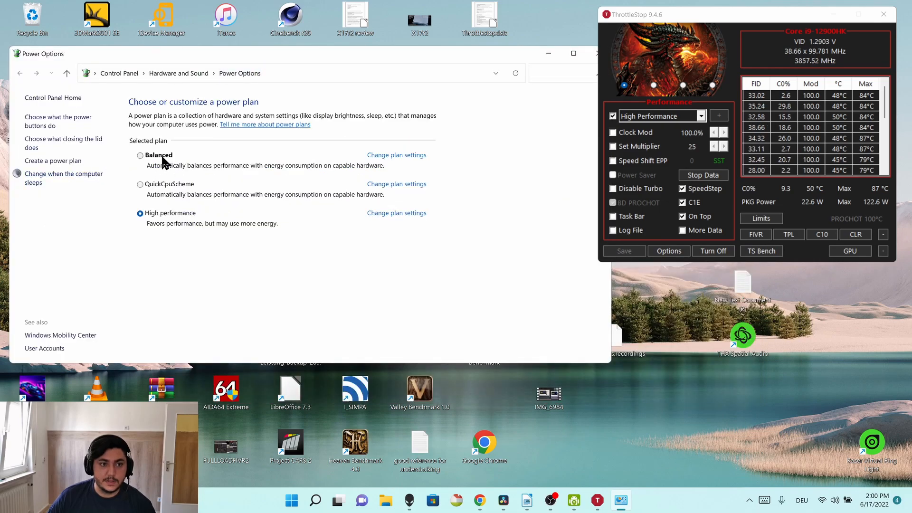
{"action": "left_click", "coordinate": [675, 114]}
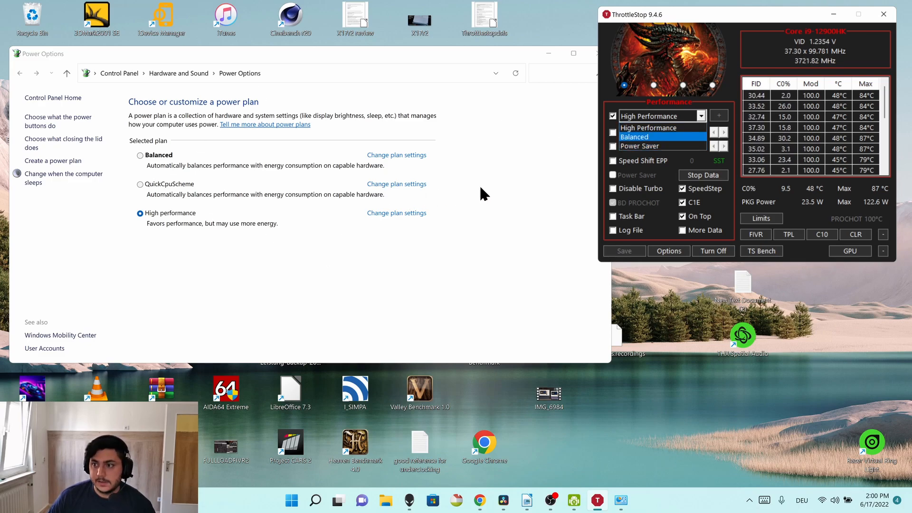
{"action": "left_click", "coordinate": [636, 35]}
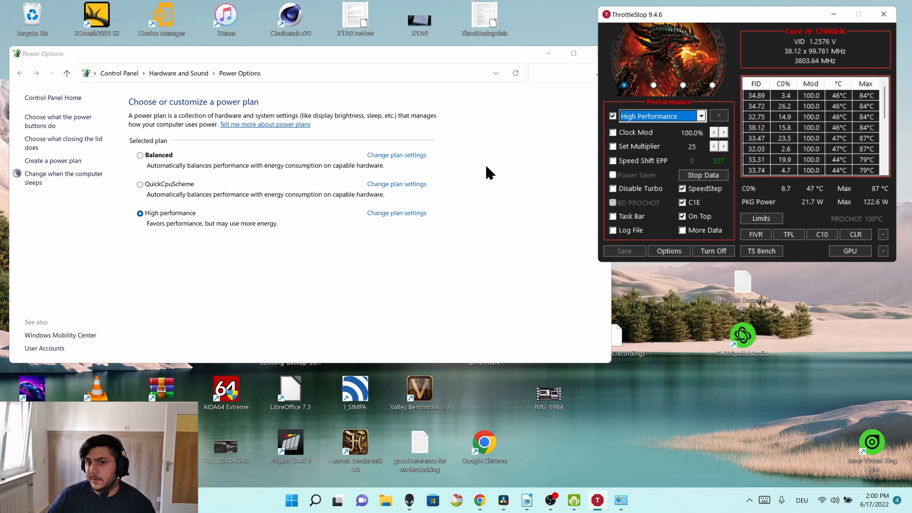
{"action": "left_click_drag", "start_coordinate": [242, 50], "coordinate": [235, 30]}
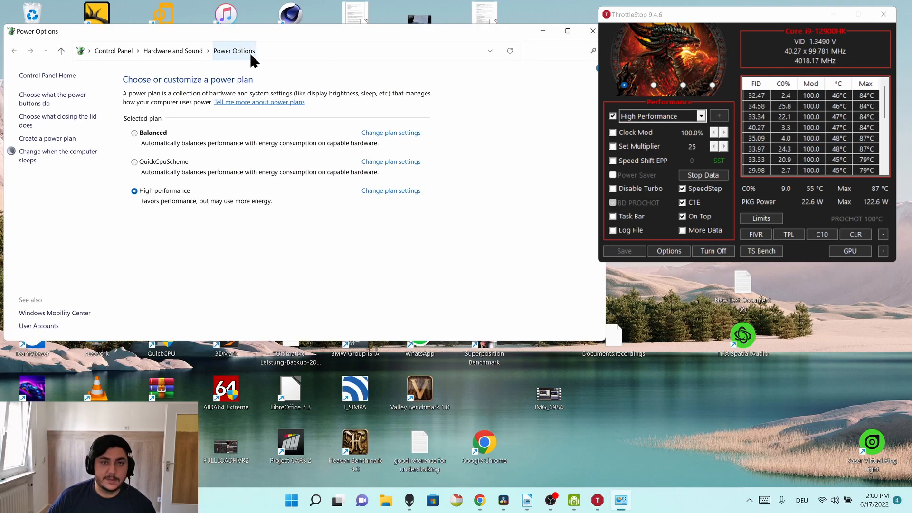
{"action": "left_click_drag", "start_coordinate": [298, 37], "coordinate": [311, 45]}
{"action": "mouse_move", "coordinate": [460, 40]}
{"action": "left_mouse_down"}
{"action": "mouse_move", "coordinate": [437, 28]}
{"action": "mouse_move", "coordinate": [450, 30]}
{"action": "left_mouse_up"}
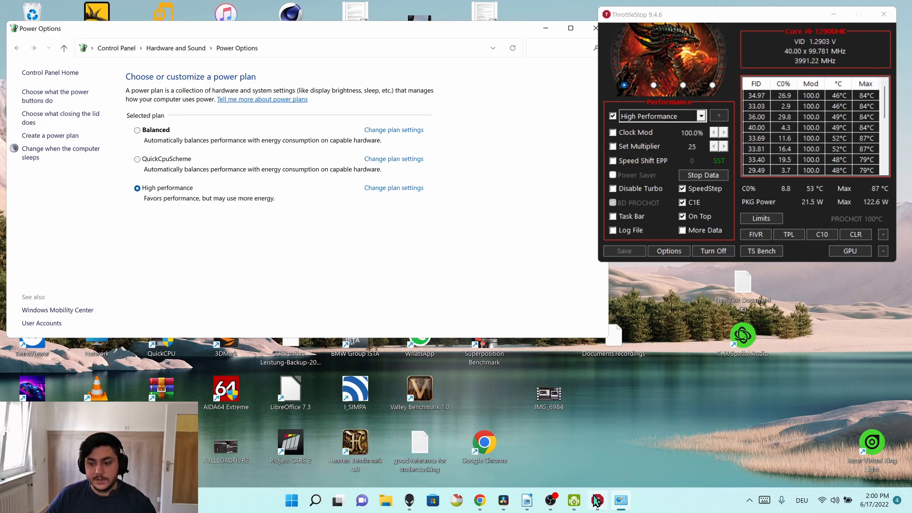
- Minimize ThrottleStop and Alienware Command Center so that only the Power Options window stays open
{"action": "left_click", "coordinate": [409, 500]}
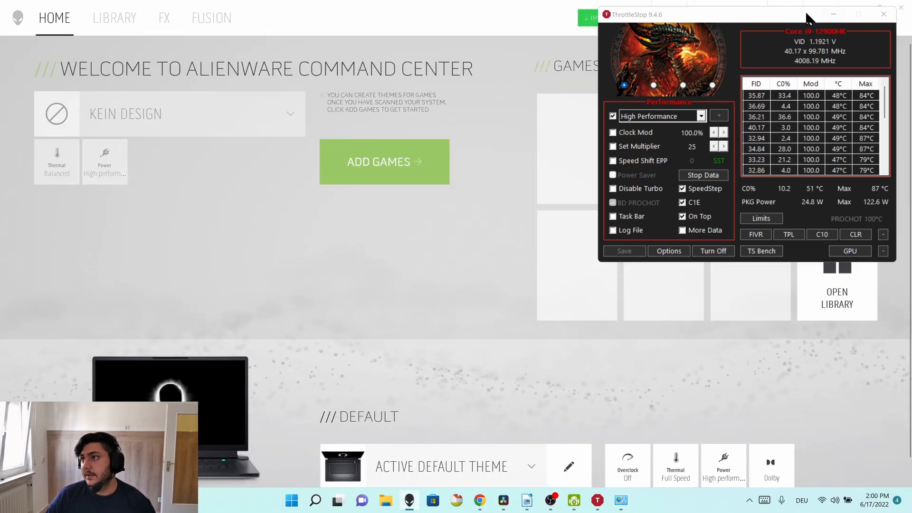
{"action": "left_click", "coordinate": [831, 15]}
{"action": "left_click", "coordinate": [857, 10]}
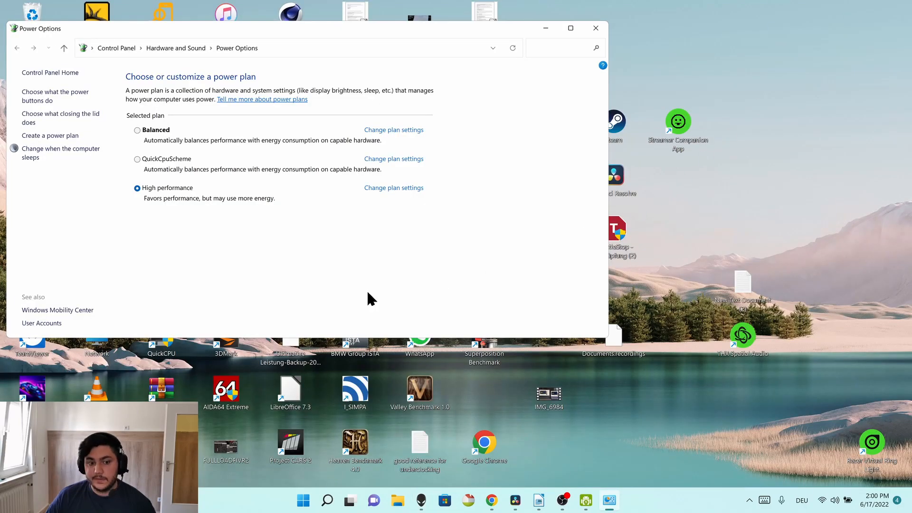
- Refresh the power plan list by going up to Hardware and Sound and reopening Power Options
{"action": "left_click_drag", "start_coordinate": [172, 33], "coordinate": [203, 39]}
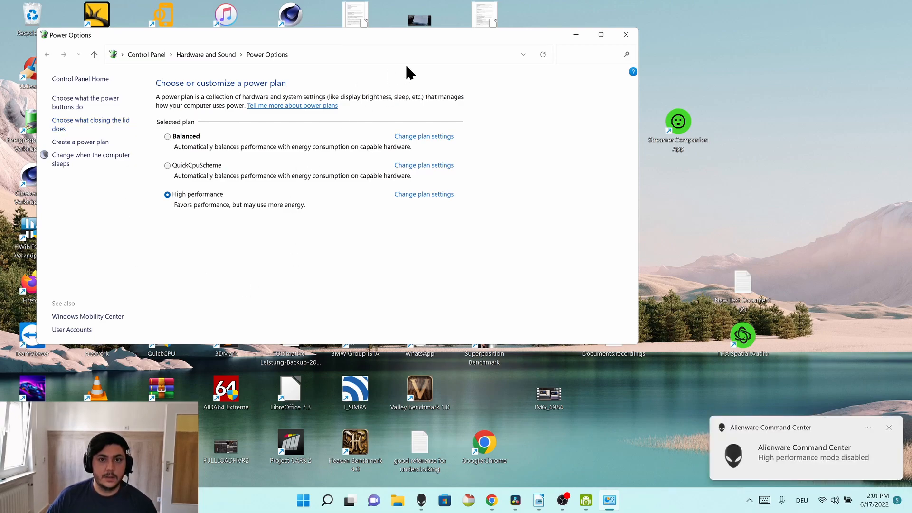
{"action": "left_click", "coordinate": [544, 58]}
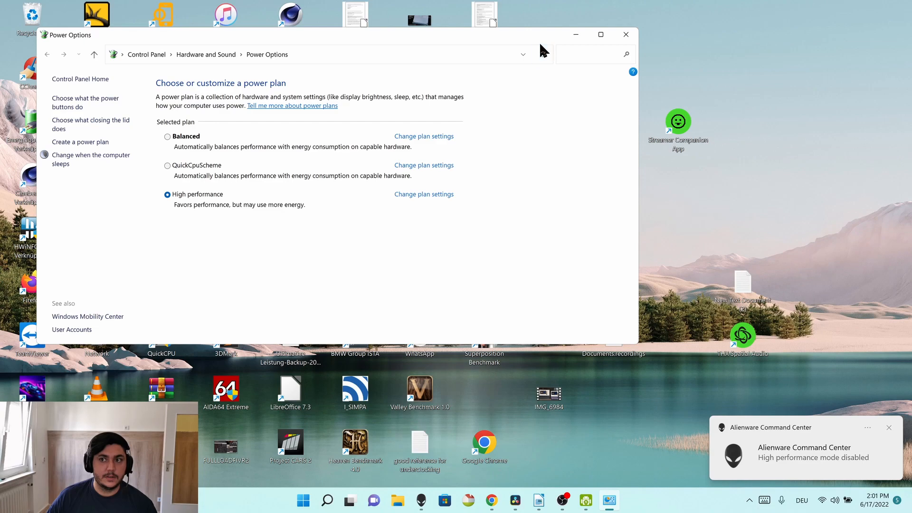
{"action": "left_click", "coordinate": [375, 57]}
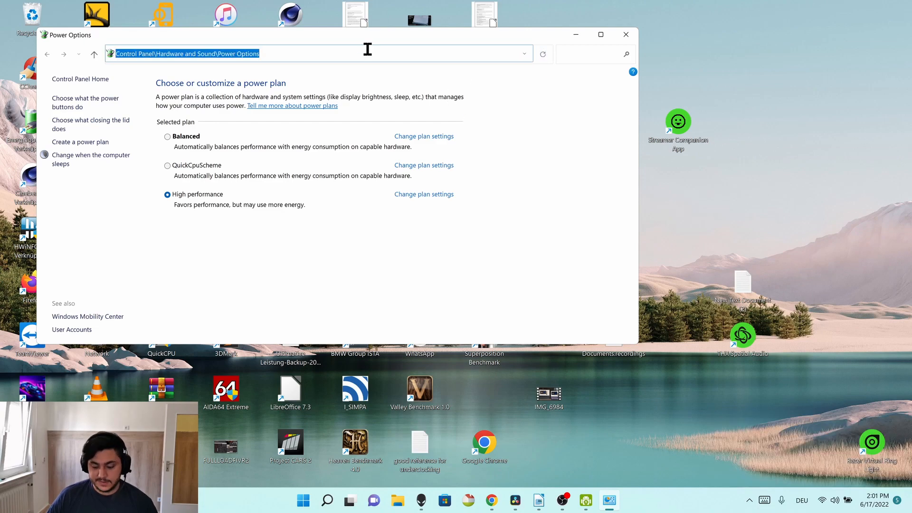
{"action": "key", "text": "Escape"}
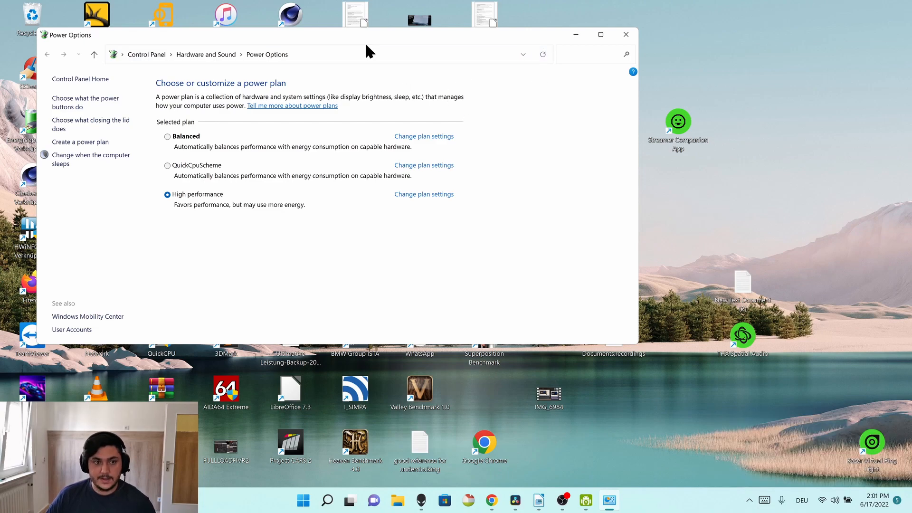
{"action": "left_click", "coordinate": [94, 54]}
{"action": "left_click", "coordinate": [201, 172]}
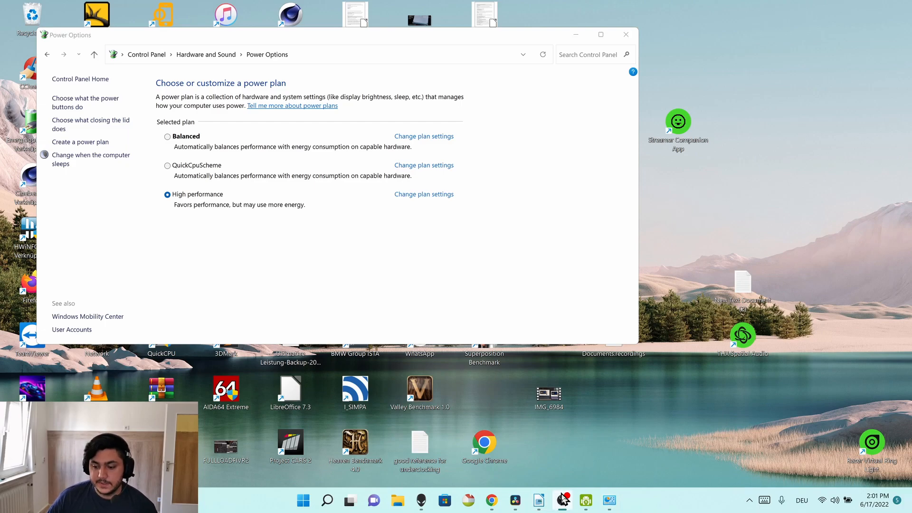
- Set the active default theme's power plan to Balanced in Alienware Command Center and minimize it
{"action": "left_click", "coordinate": [422, 500]}
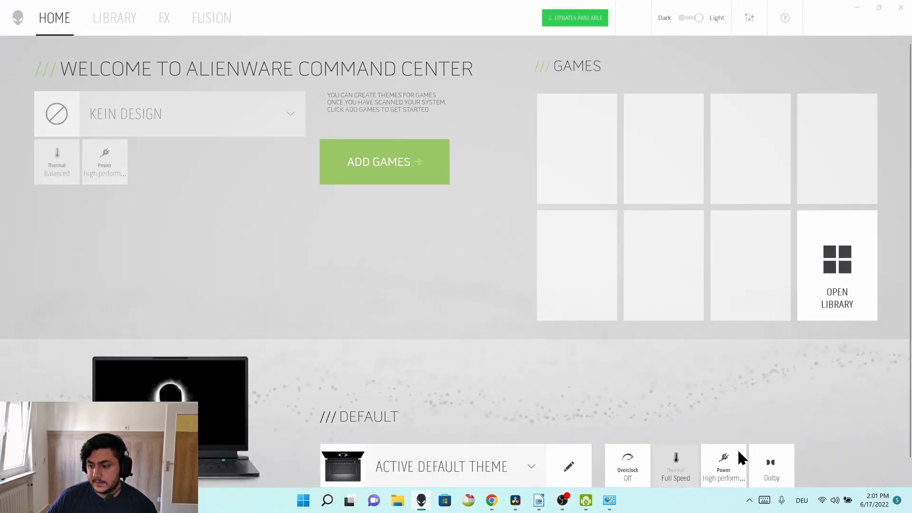
{"action": "left_click", "coordinate": [717, 468]}
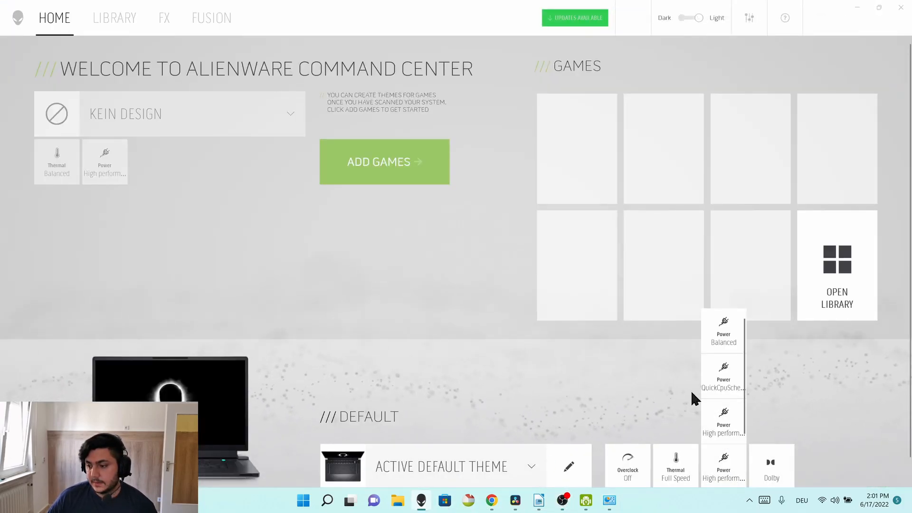
{"action": "left_click", "coordinate": [724, 325]}
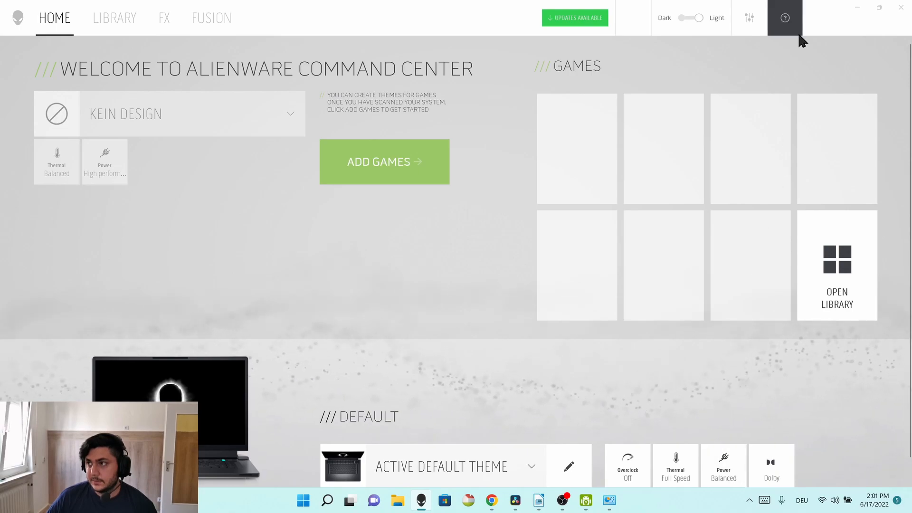
{"action": "left_click", "coordinate": [858, 7]}
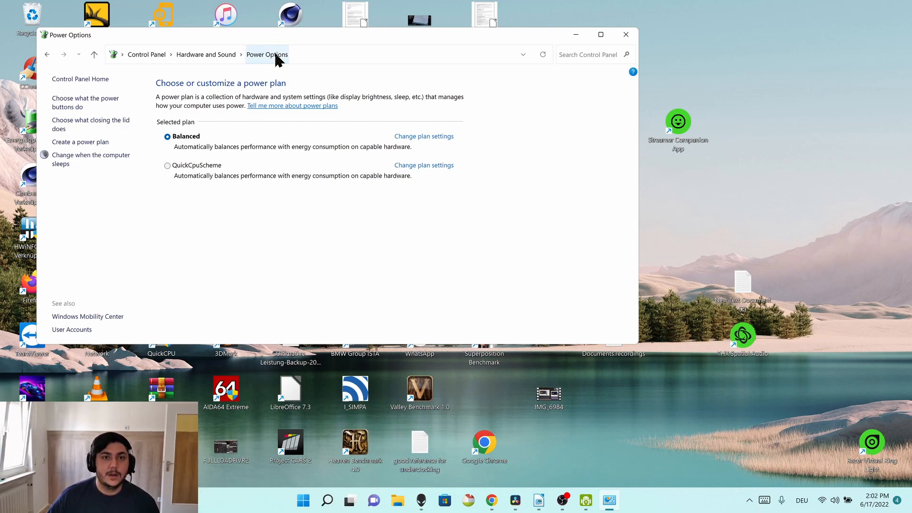
- Copy the command "powercfg -duplicatescheme e9a42b02-d5df-448d-aa00-03f14749eb61" from the Ultimate Performance guide in Chrome
{"action": "left_click_drag", "start_coordinate": [416, 52], "coordinate": [551, 13]}
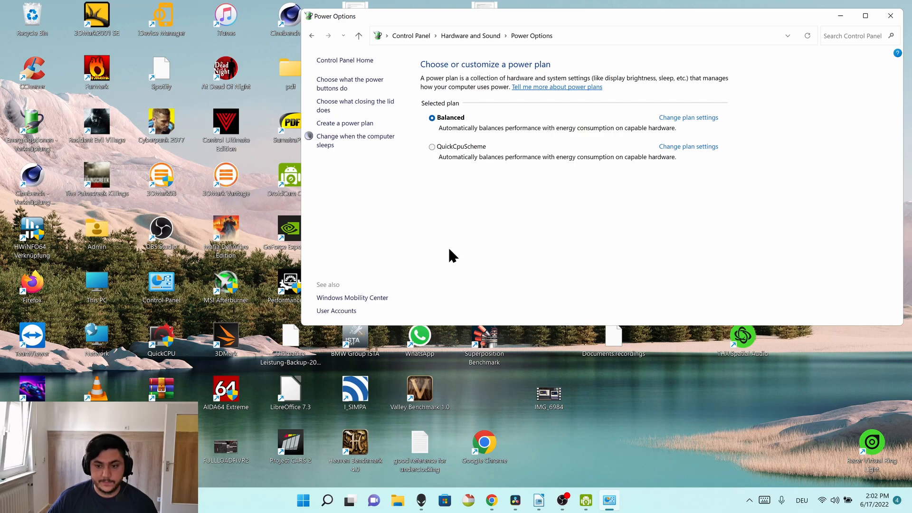
{"action": "left_click", "coordinate": [493, 500]}
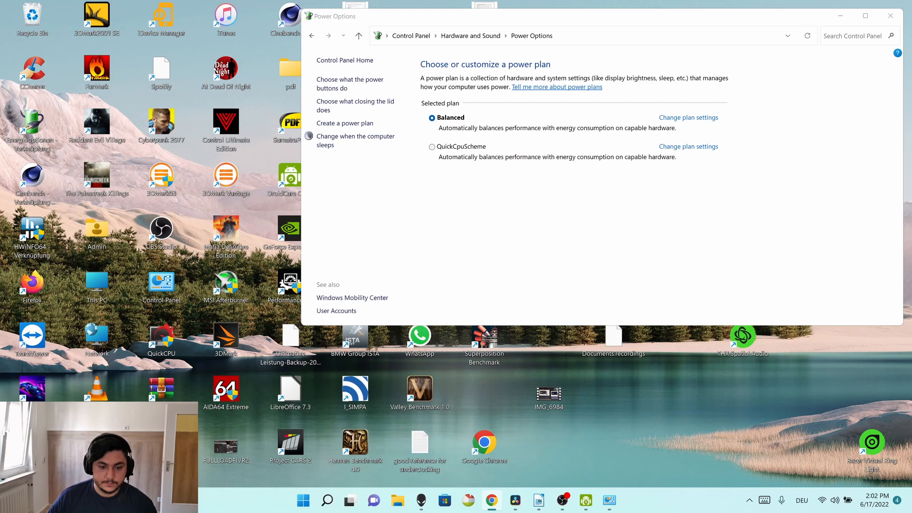
{"action": "left_click_drag", "start_coordinate": [911, 12], "coordinate": [556, 34]}
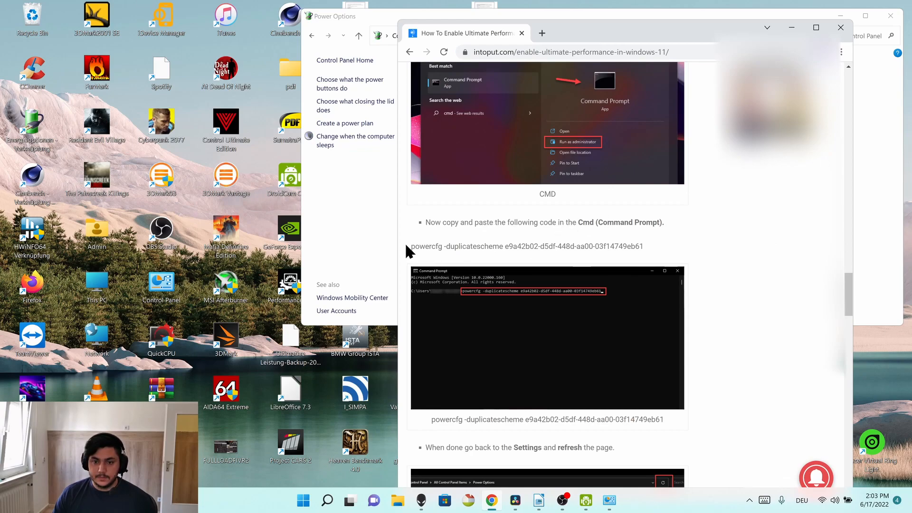
{"action": "left_click_drag", "start_coordinate": [407, 250], "coordinate": [675, 259]}
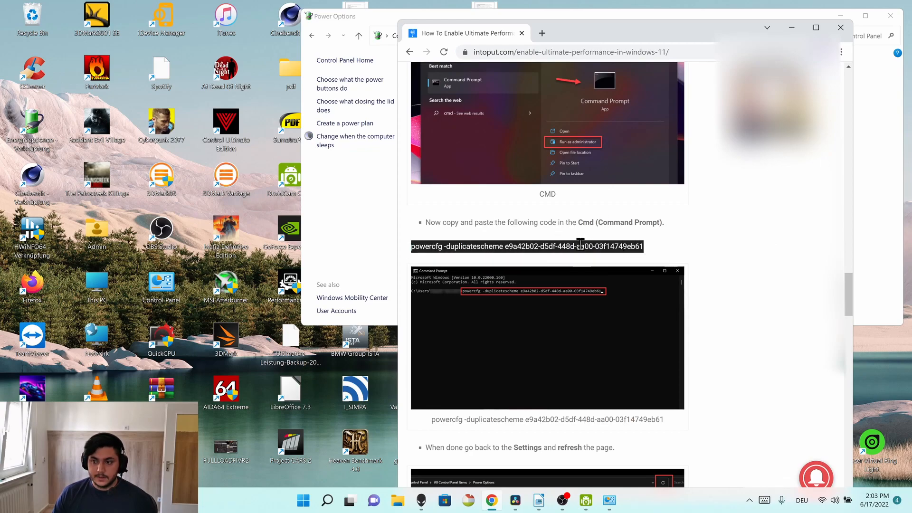
{"action": "right_click", "coordinate": [584, 247]}
{"action": "left_click", "coordinate": [598, 256]}
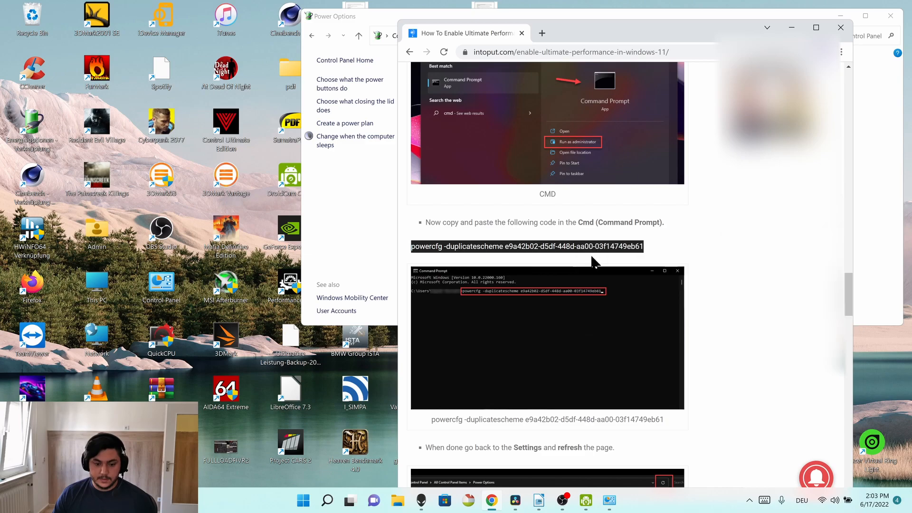
- Run the copied command "powercfg -duplicatescheme e9a42b02-d5df-448d-aa00-03f14749eb61" in Command Prompt as administrator, and minimize that window
{"action": "key", "text": "super"}
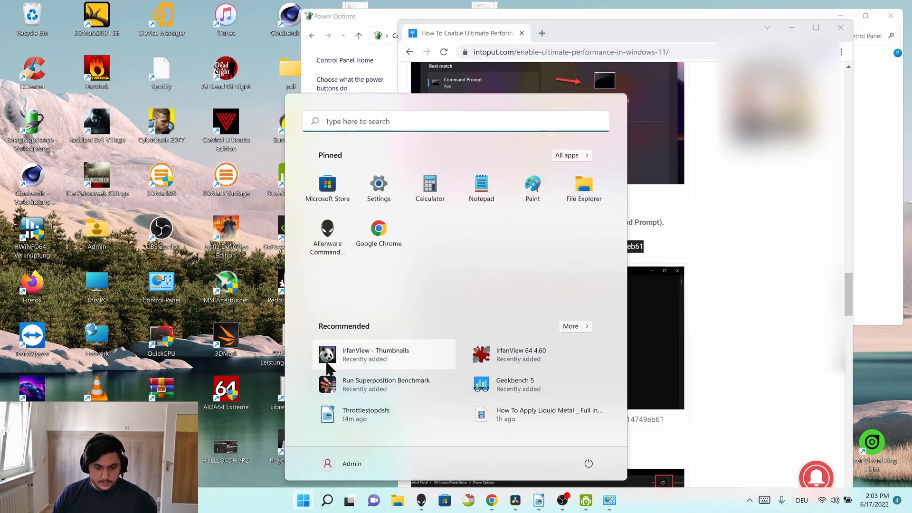
{"action": "left_click", "coordinate": [394, 126]}
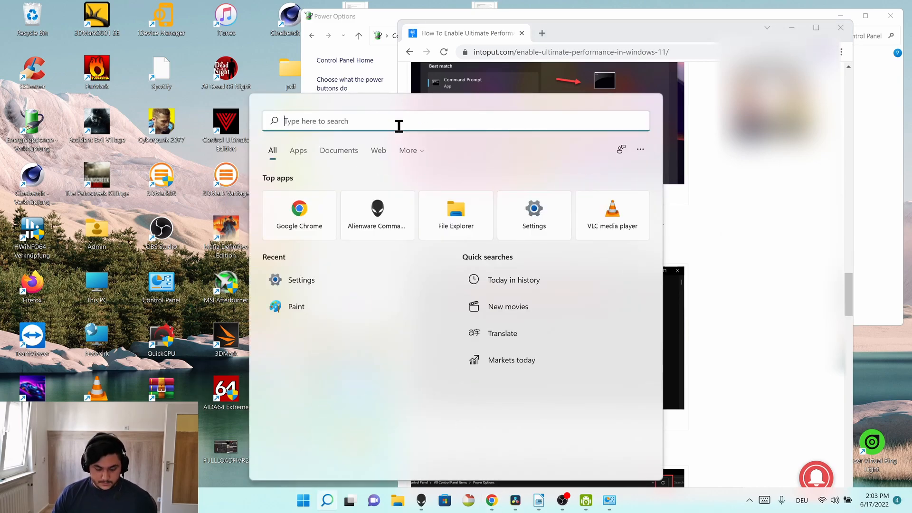
{"action": "type", "text": "cmd"}
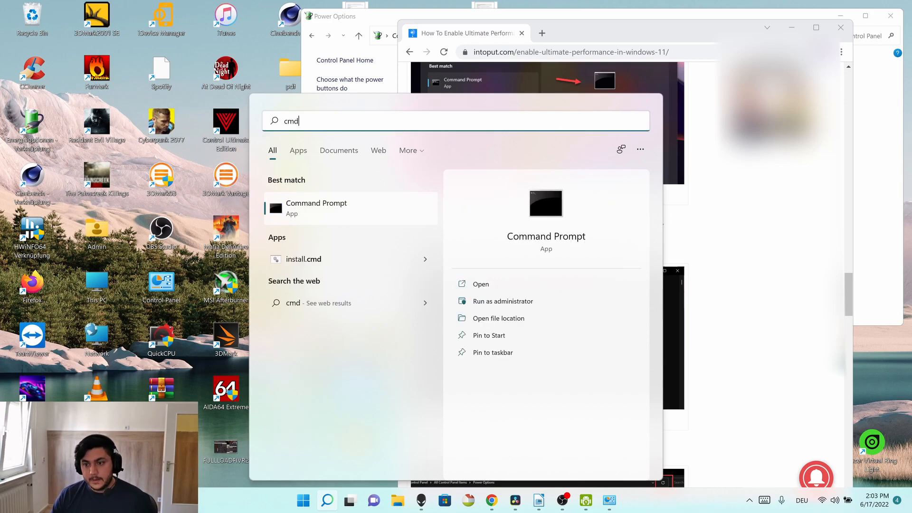
{"action": "left_click", "coordinate": [478, 304]}
{"action": "key", "text": "ctrl+v"}
{"action": "key", "text": "Return"}
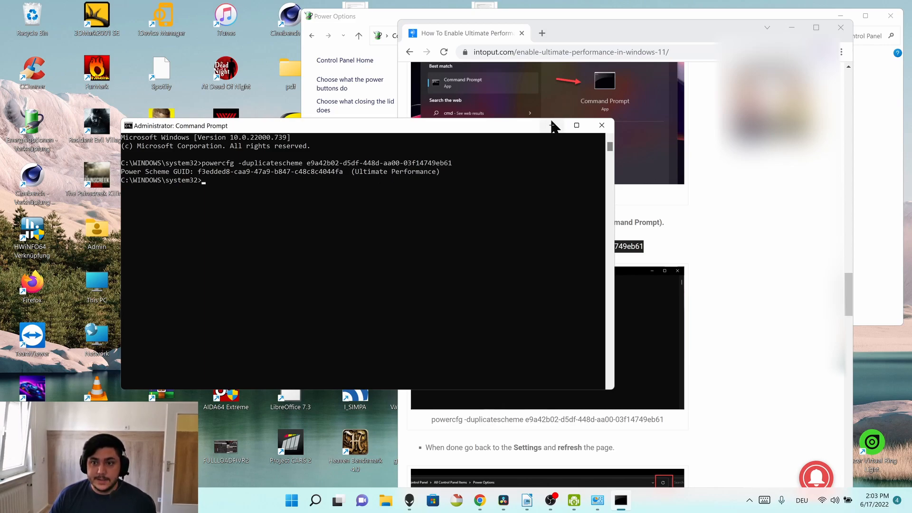
{"action": "left_click", "coordinate": [550, 125]}
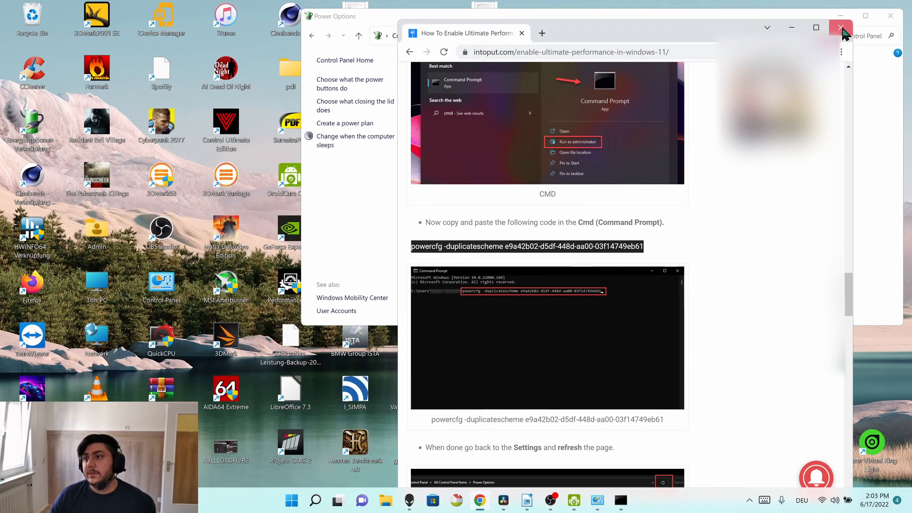
- Close Chrome and refresh the power plan list by going up to Hardware and Sound and reopening Power Options
{"action": "left_click", "coordinate": [840, 27]}
{"action": "left_click", "coordinate": [575, 36]}
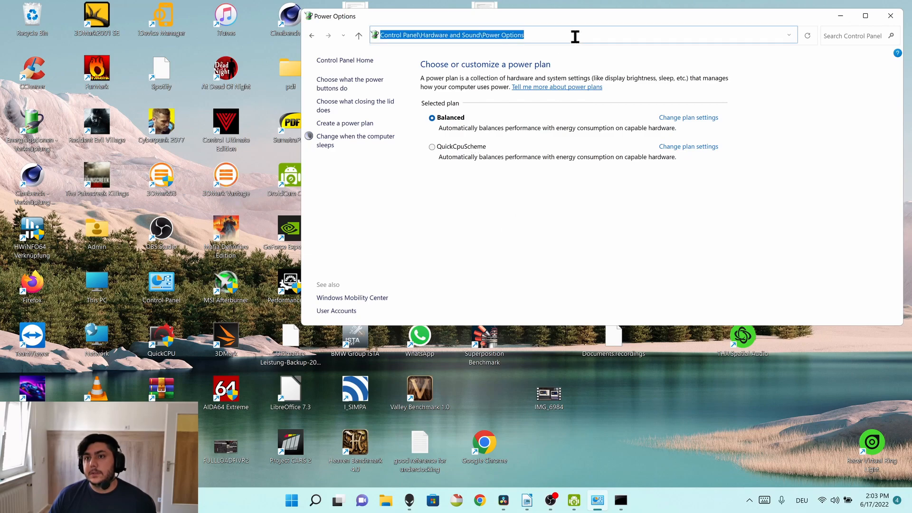
{"action": "key", "text": "Escape"}
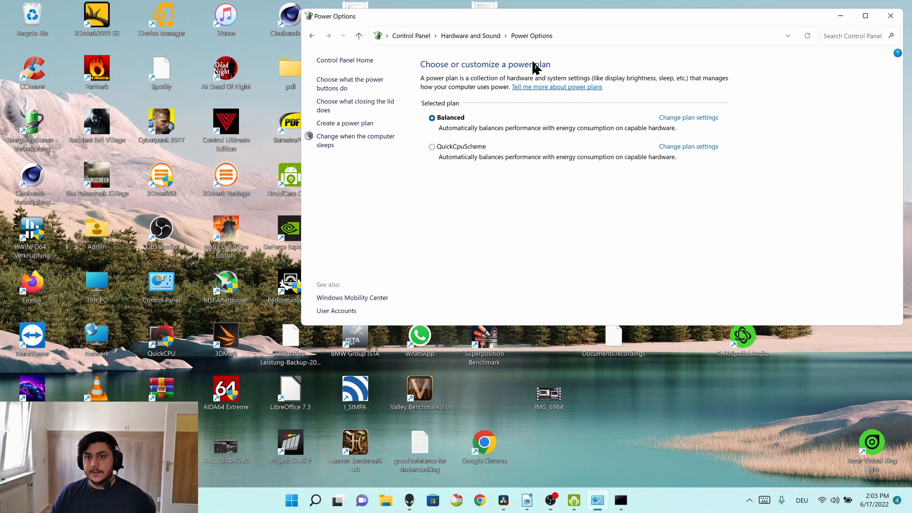
{"action": "left_click", "coordinate": [359, 36]}
{"action": "left_click", "coordinate": [460, 152]}
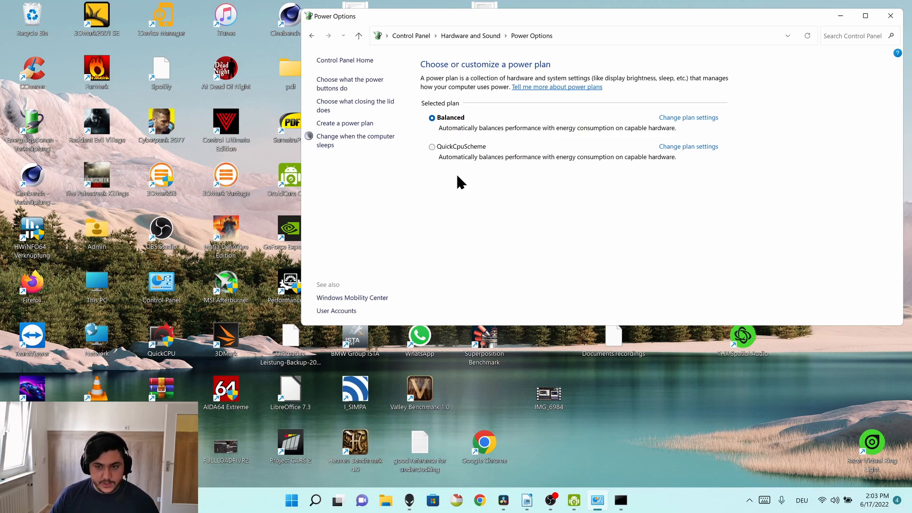
- Enable the Alienware high performance mode and minimize the Power Options window
{"action": "key", "text": "F1"}
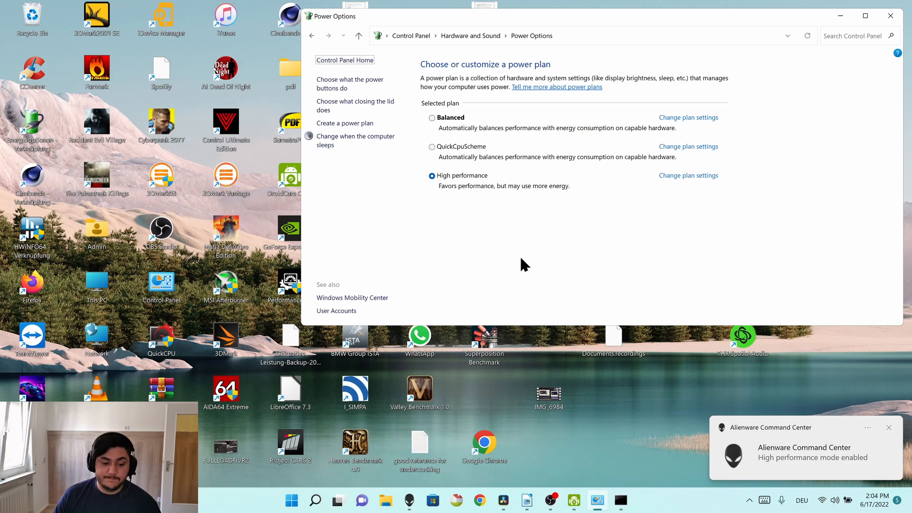
{"action": "left_click", "coordinate": [841, 15]}
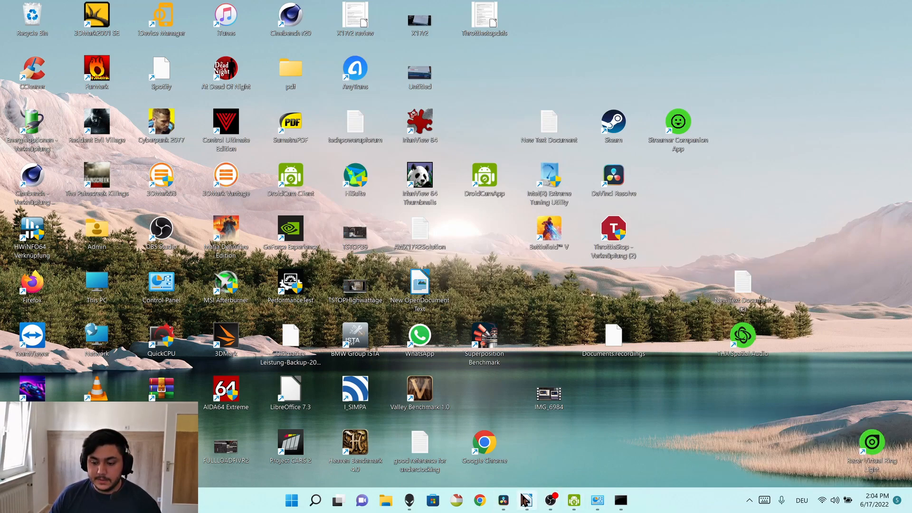
- Bring up the ThrottleStop window and toggle its Clock Mod option on and back off
{"action": "left_click", "coordinate": [749, 500]}
{"action": "left_click", "coordinate": [750, 449]}
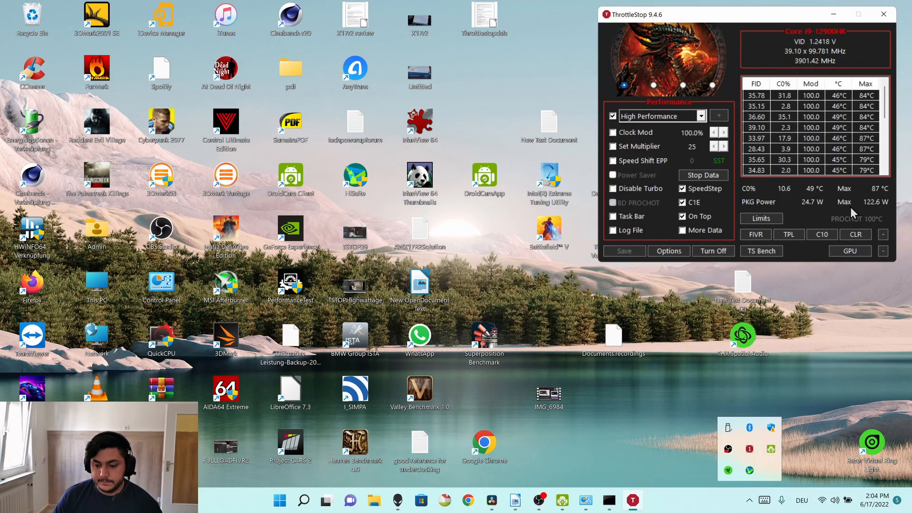
{"action": "left_click", "coordinate": [811, 211]}
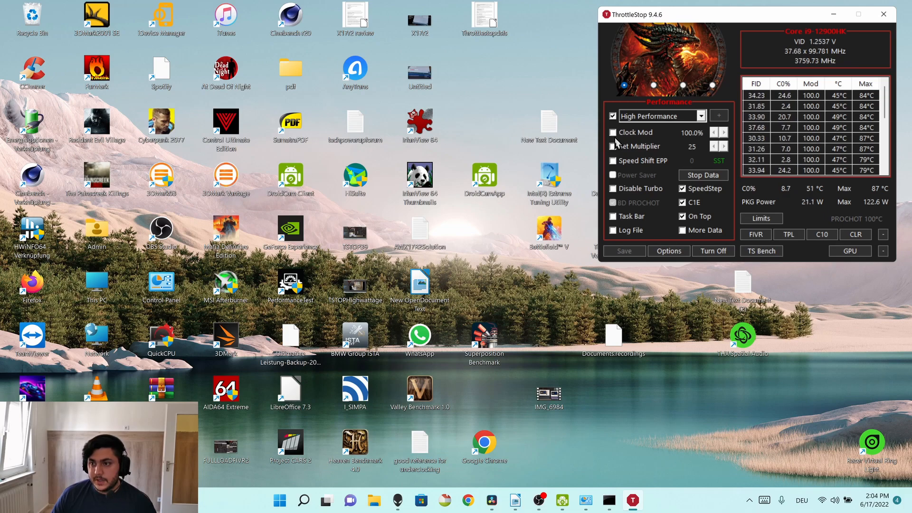
{"action": "double_click", "coordinate": [612, 135]}
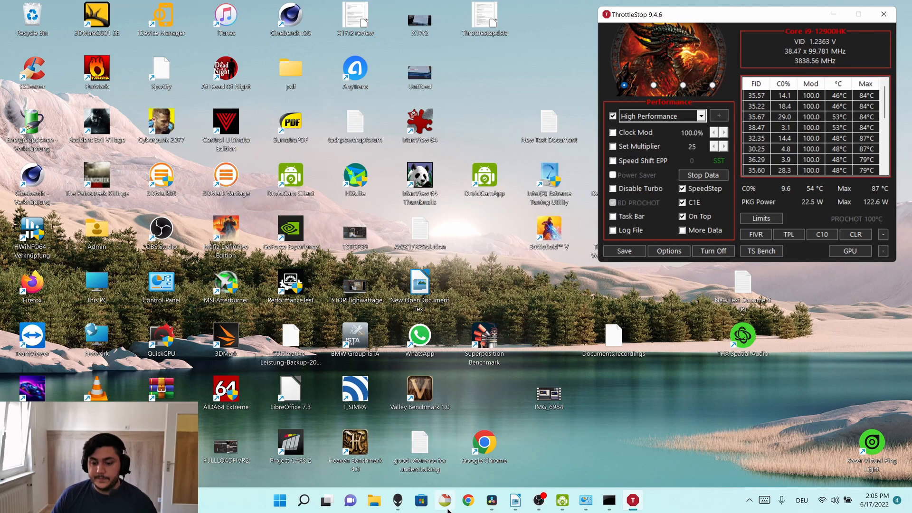
{"action": "left_click", "coordinate": [280, 499]}
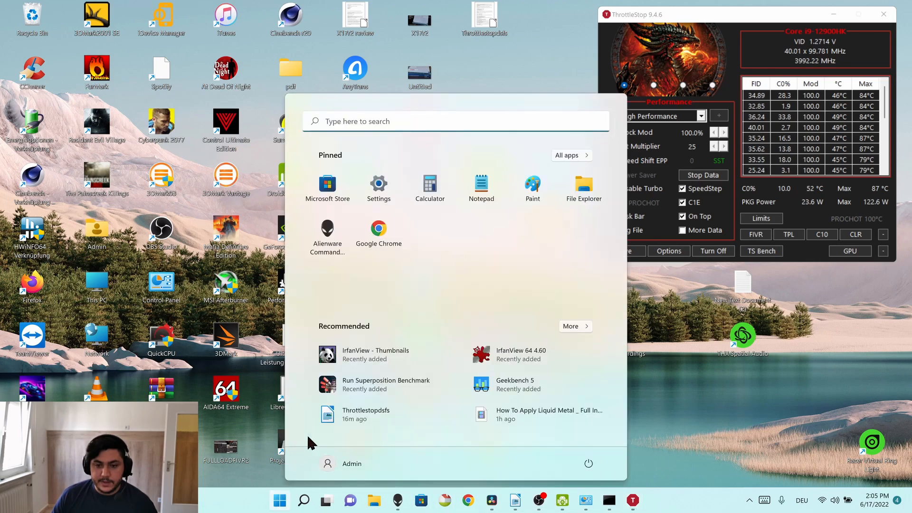
{"action": "left_click", "coordinate": [381, 195]}
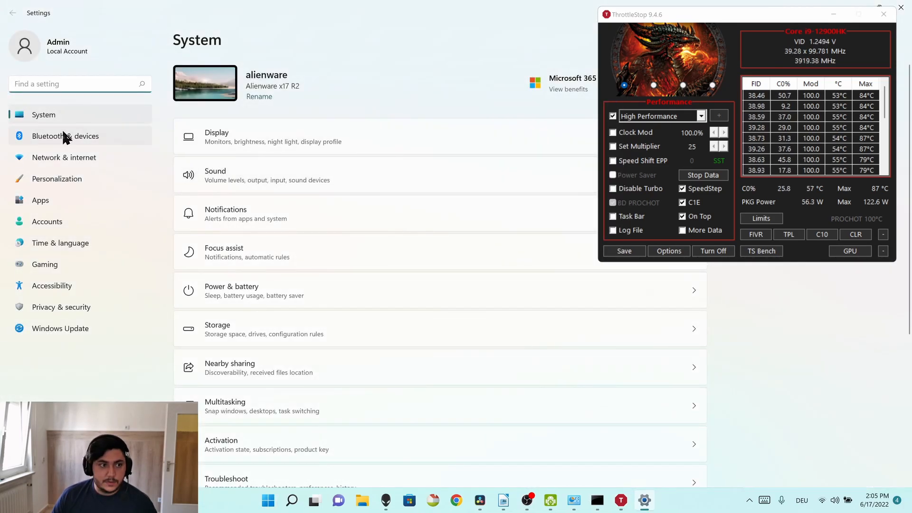
{"action": "left_click", "coordinate": [901, 7]}
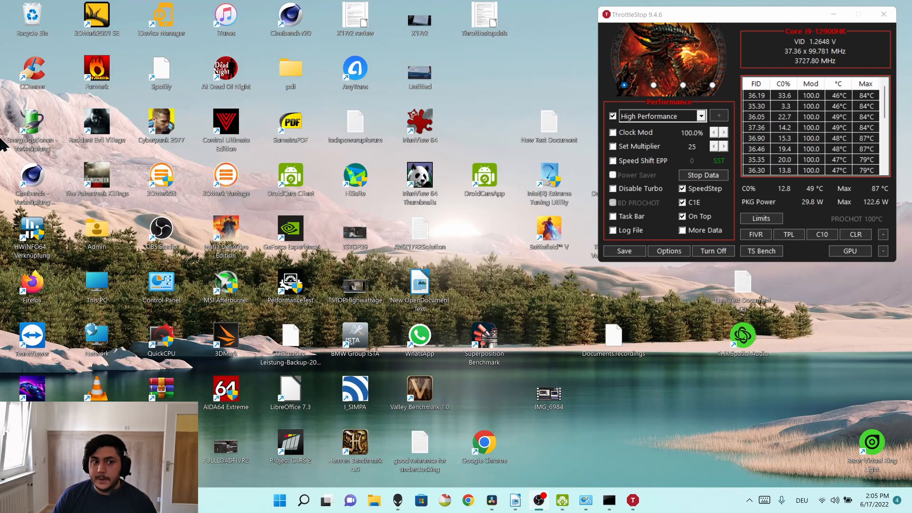
- Reopen Power Options from the desktop shortcut and open the advanced power settings of the High performance plan
{"action": "double_click", "coordinate": [52, 133]}
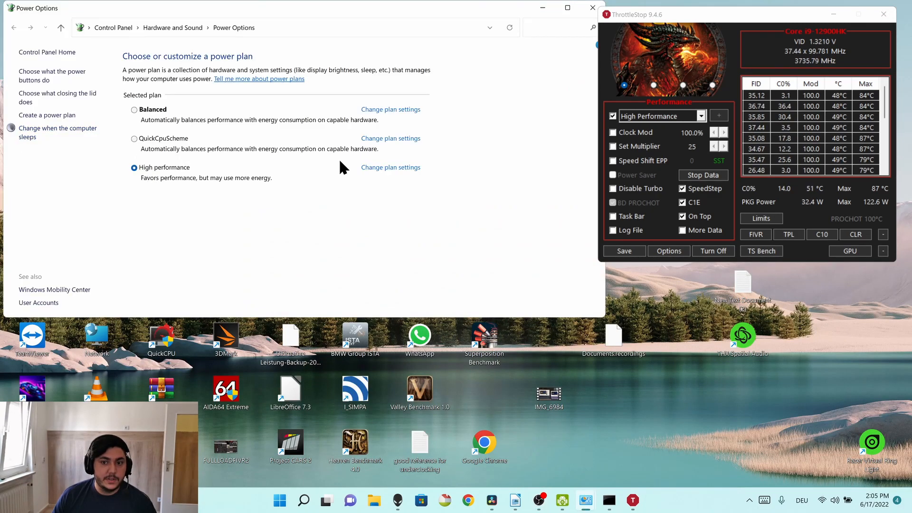
{"action": "left_click", "coordinate": [385, 167]}
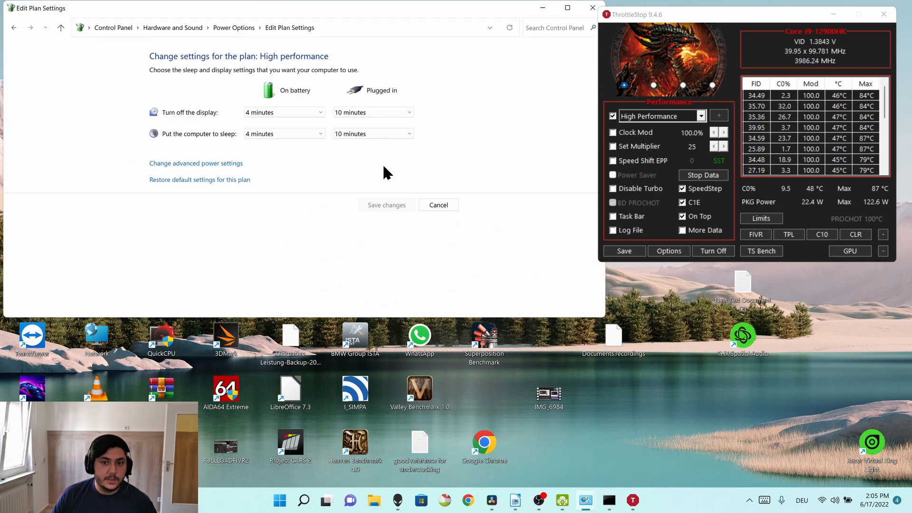
{"action": "left_click", "coordinate": [208, 164]}
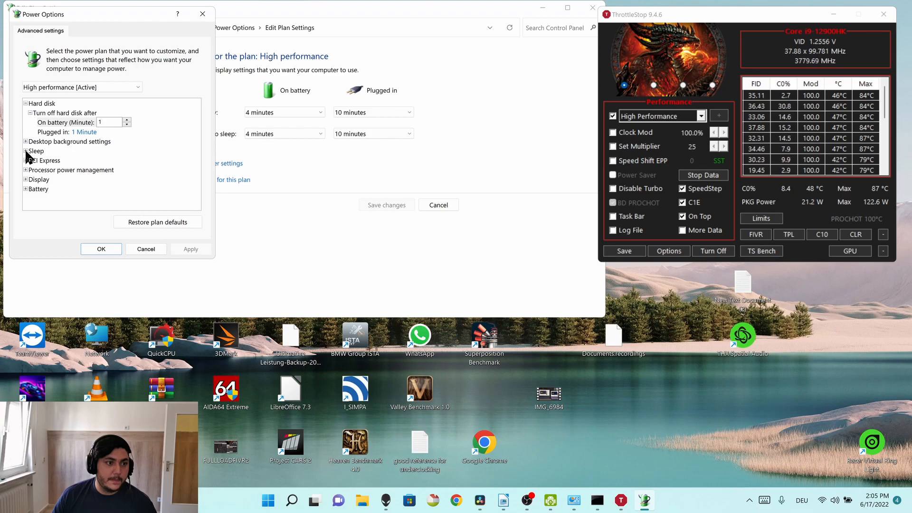
- Examine the plugged-in values of the minimum and maximum processor state under Processor power management
{"action": "left_click", "coordinate": [25, 171]}
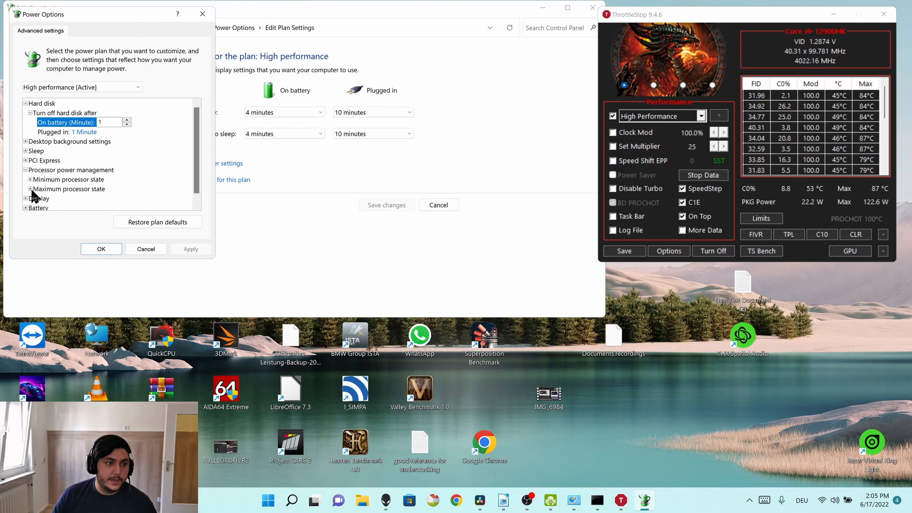
{"action": "left_click", "coordinate": [32, 189]}
{"action": "left_click", "coordinate": [30, 189]}
{"action": "left_click", "coordinate": [30, 170]}
{"action": "scroll", "coordinate": [43, 175], "scroll_direction": "down", "scroll_amount": 2}
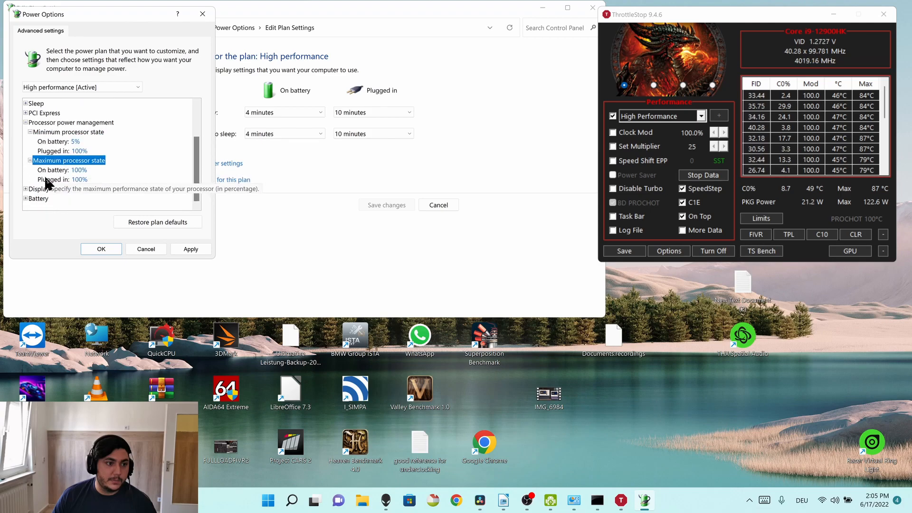
{"action": "left_click", "coordinate": [79, 151]}
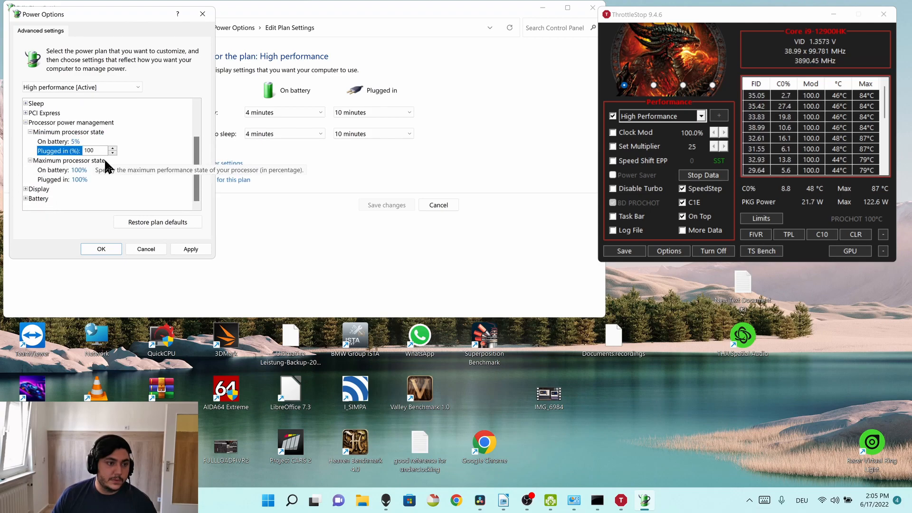
{"action": "left_click", "coordinate": [77, 180]}
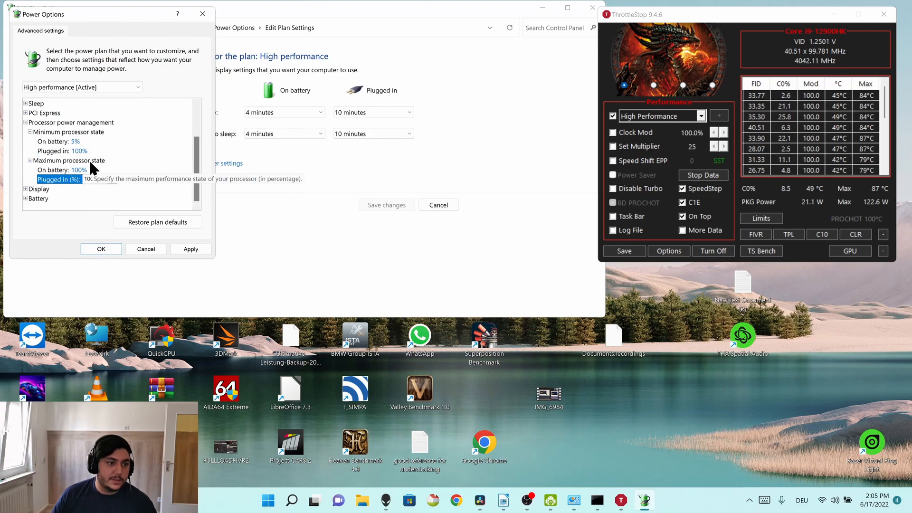
{"action": "left_click", "coordinate": [68, 152]}
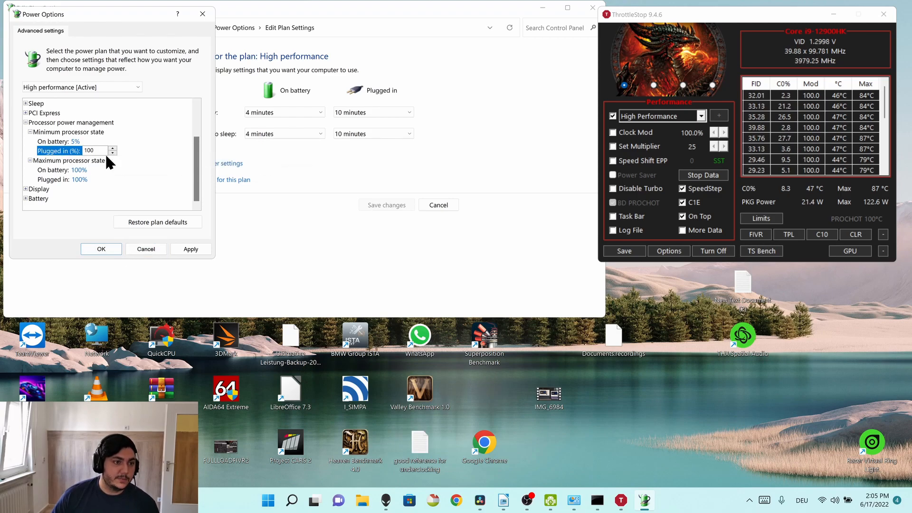
- Apply the High performance plan's advanced settings and close the Edit Plan Settings window
{"action": "left_click", "coordinate": [184, 249]}
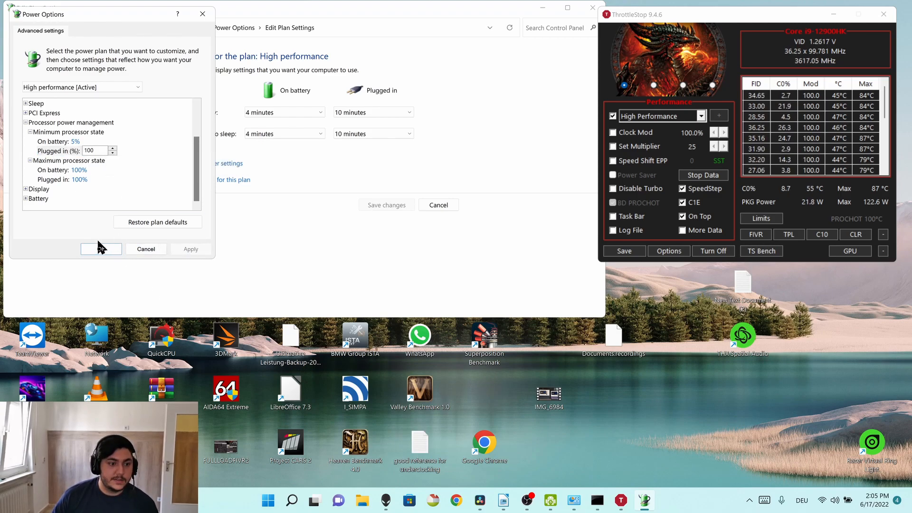
{"action": "left_click", "coordinate": [102, 249]}
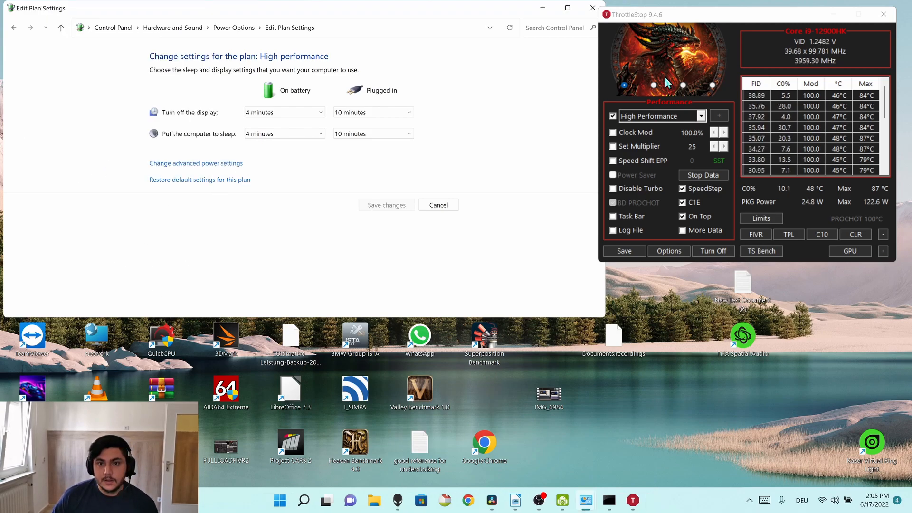
{"action": "left_click", "coordinate": [593, 8]}
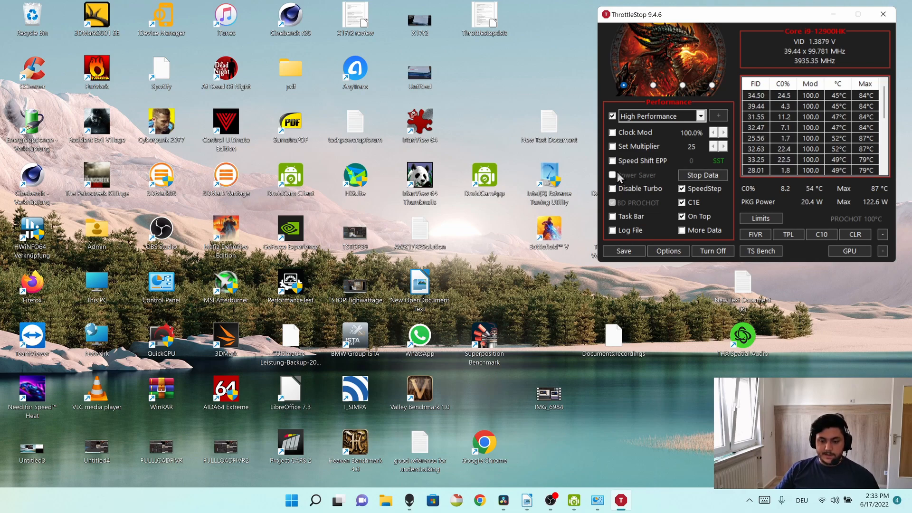
- Review the power plan choices offered in ThrottleStop, leaving High Performance selected
{"action": "left_click", "coordinate": [663, 116]}
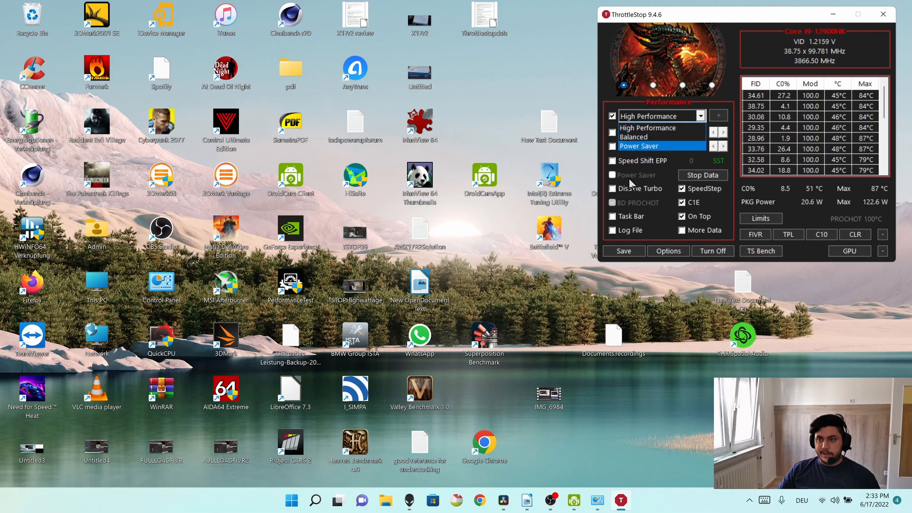
{"action": "left_click", "coordinate": [634, 175]}
{"action": "left_click", "coordinate": [660, 116]}
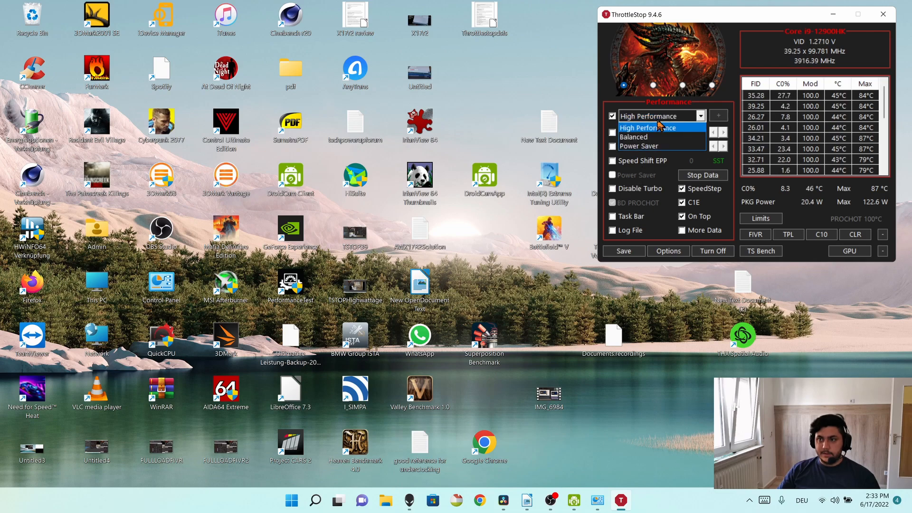
{"action": "left_click", "coordinate": [635, 169]}
{"action": "left_click", "coordinate": [631, 101]}
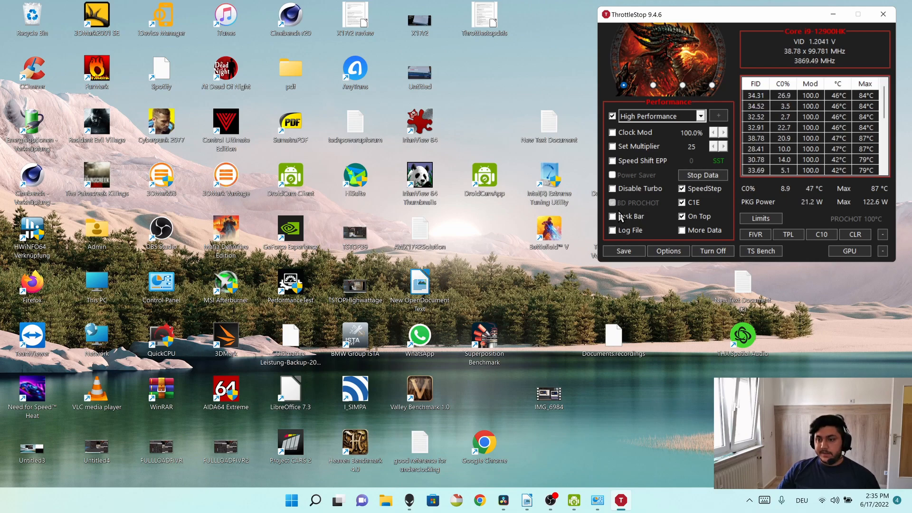
- Toggle ThrottleStop's Task Bar option on and back off
{"action": "left_click", "coordinate": [613, 218]}
{"action": "left_click", "coordinate": [613, 218]}
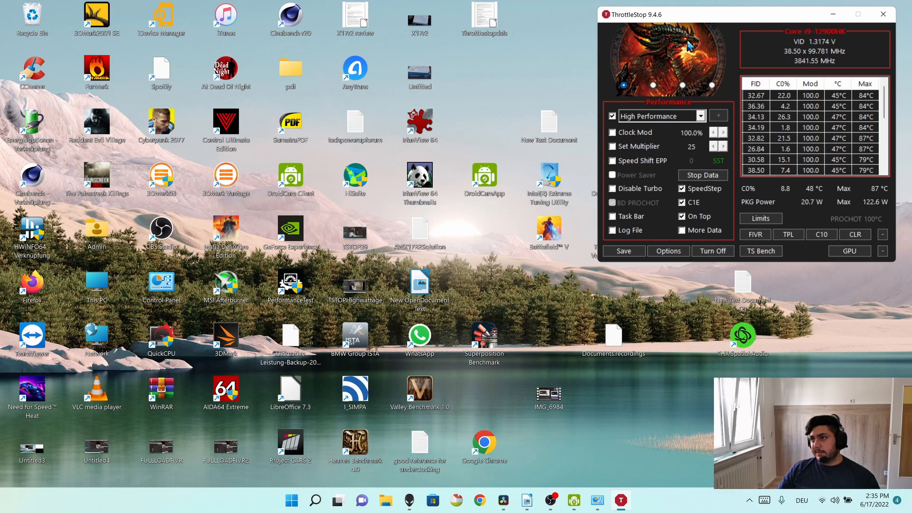
{"action": "left_click", "coordinate": [615, 215]}
{"action": "left_click", "coordinate": [614, 218]}
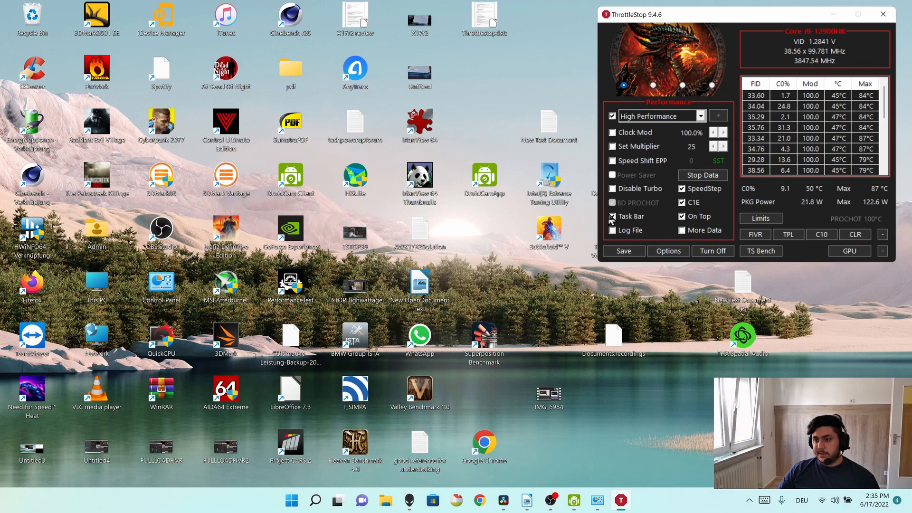
- Toggle ThrottleStop's Log File option on and back off
{"action": "left_click", "coordinate": [613, 231]}
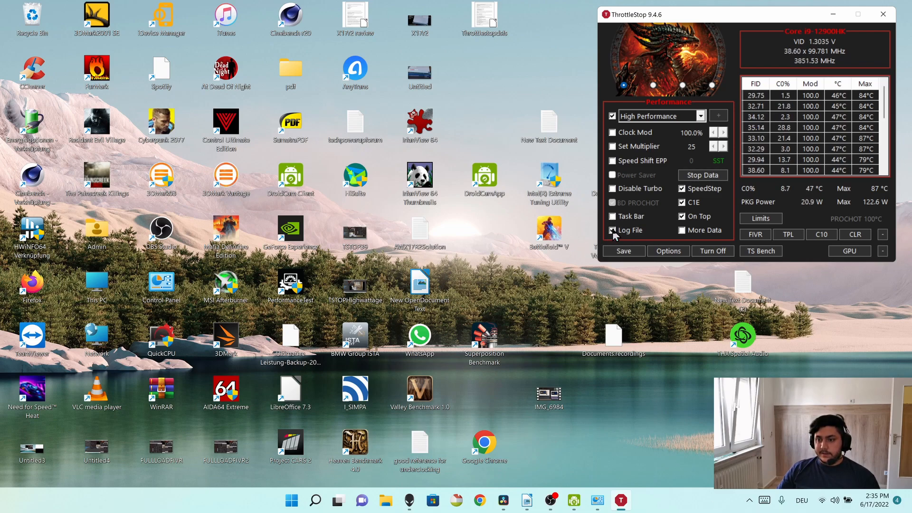
{"action": "left_click", "coordinate": [612, 231]}
{"action": "left_click", "coordinate": [612, 231]}
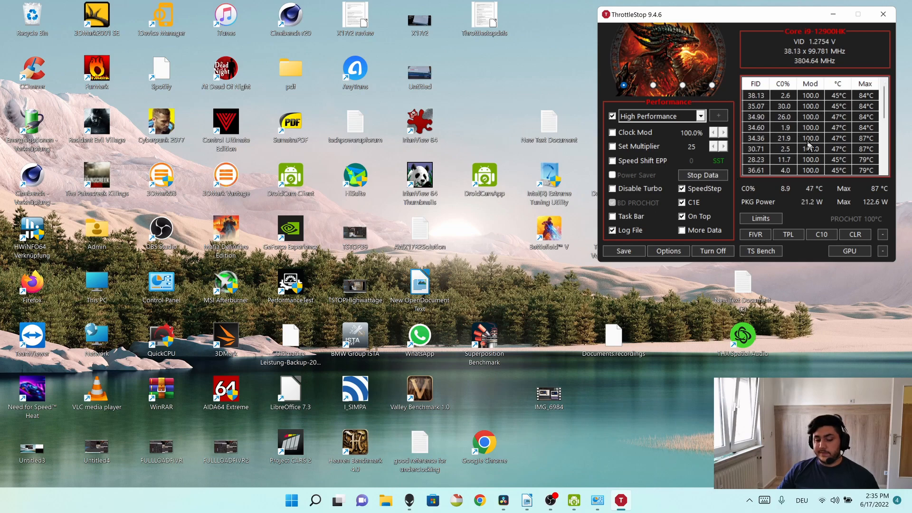
{"action": "left_click", "coordinate": [612, 228]}
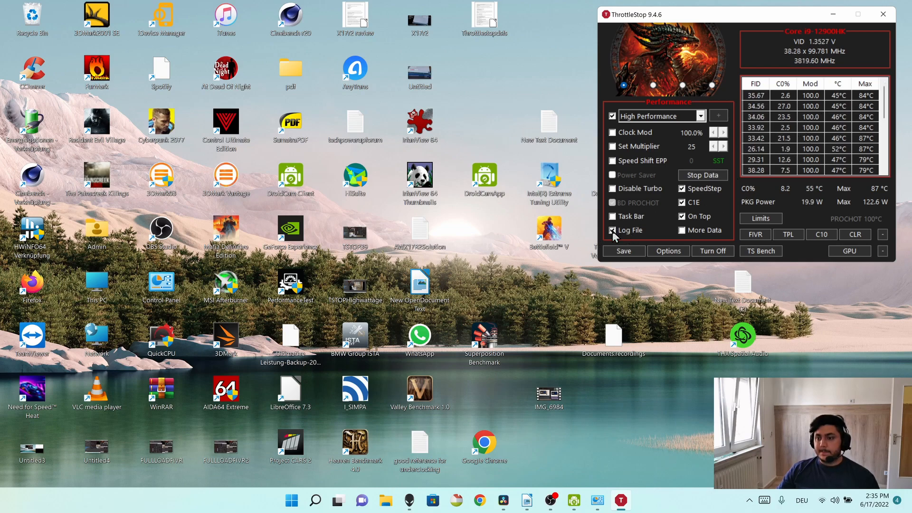
- Turn off ThrottleStop's Log File option and reposition its window on the desktop
{"action": "left_click", "coordinate": [620, 230]}
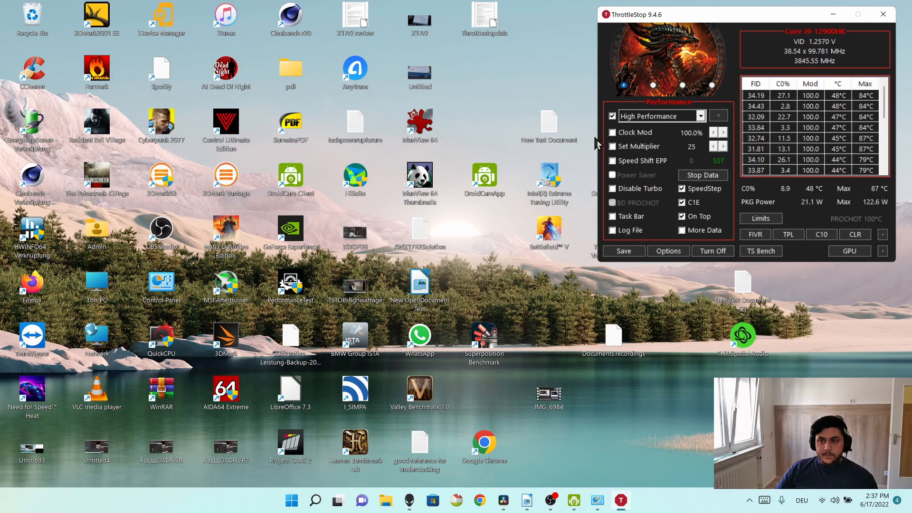
{"action": "mouse_move", "coordinate": [636, 22]}
{"action": "left_mouse_down"}
{"action": "mouse_move", "coordinate": [617, 27]}
{"action": "mouse_move", "coordinate": [637, 27]}
{"action": "left_mouse_up"}
{"action": "mouse_move", "coordinate": [646, 25]}
{"action": "left_mouse_down"}
{"action": "mouse_move", "coordinate": [638, 23]}
{"action": "mouse_move", "coordinate": [647, 23]}
{"action": "left_mouse_up"}
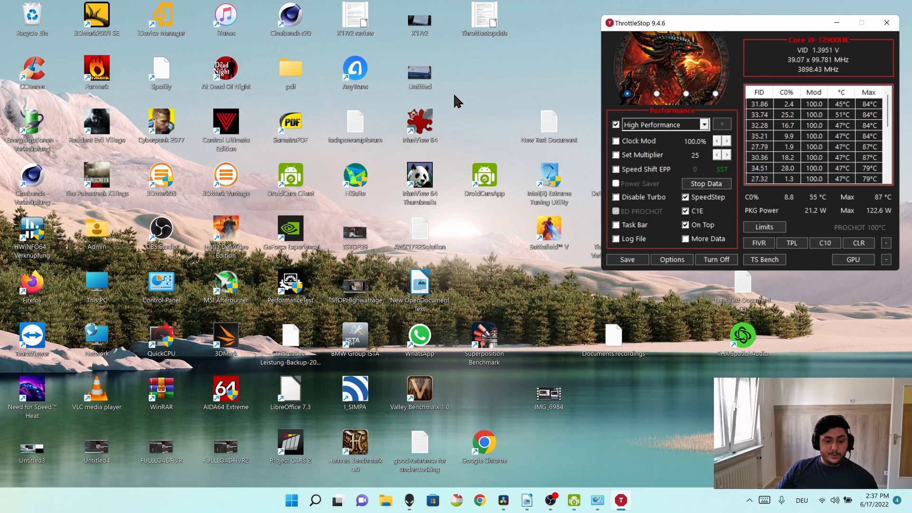
{"action": "left_click", "coordinate": [475, 95]}
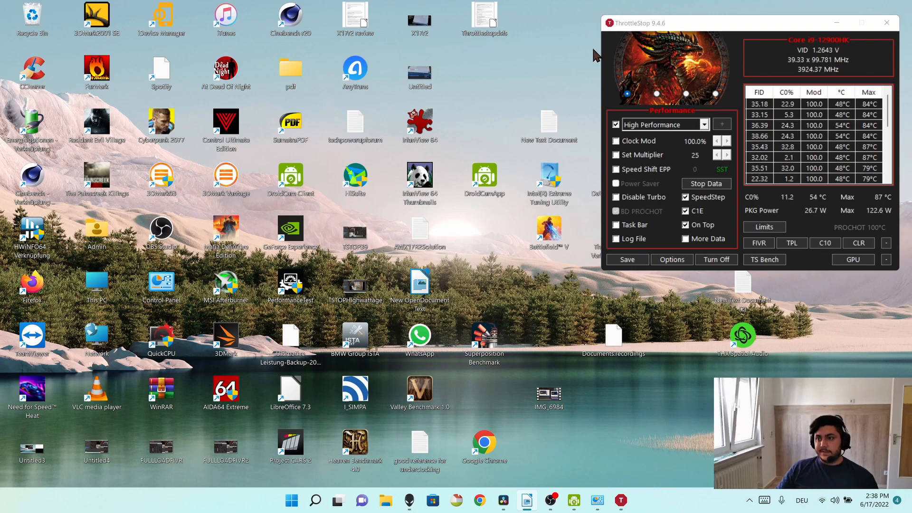
{"action": "left_click_drag", "start_coordinate": [727, 28], "coordinate": [760, 34]}
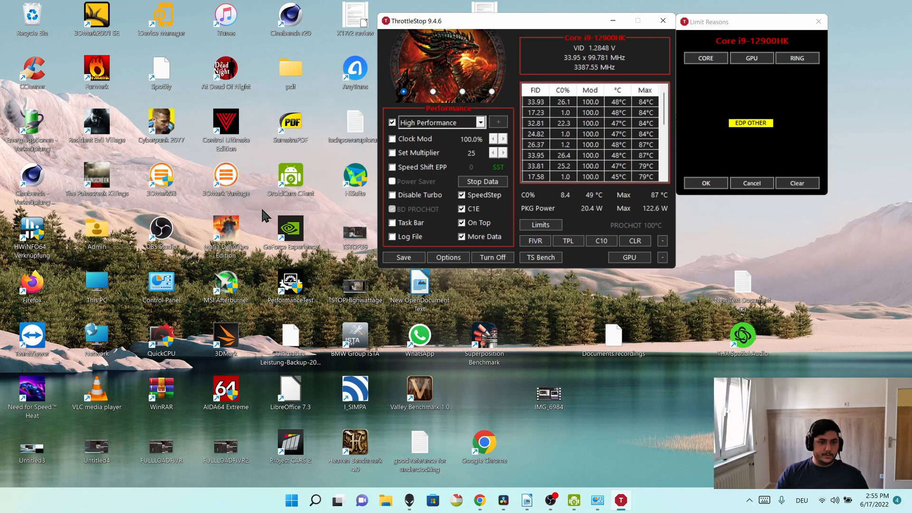
- View the Performance profile's settings in the Turbo FIVR Control window, then close that window
{"action": "left_click", "coordinate": [645, 290]}
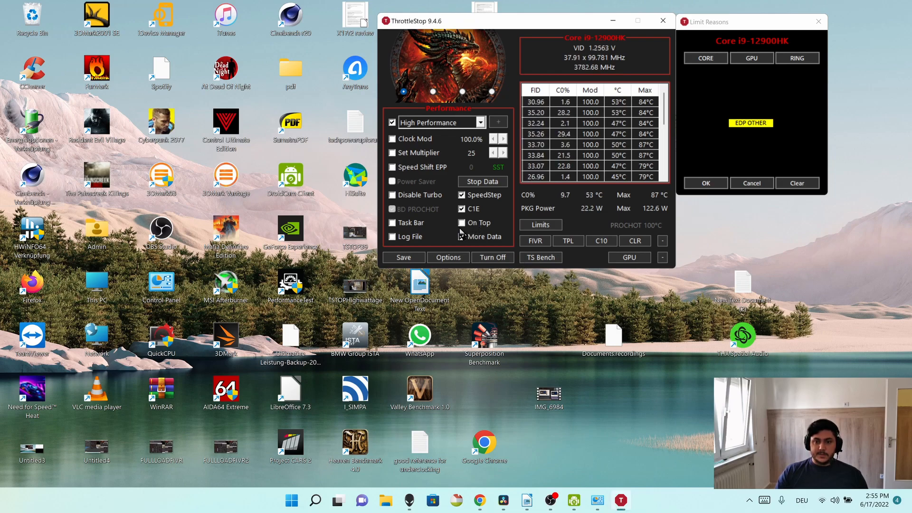
{"action": "left_click_drag", "start_coordinate": [494, 21], "coordinate": [512, 30]}
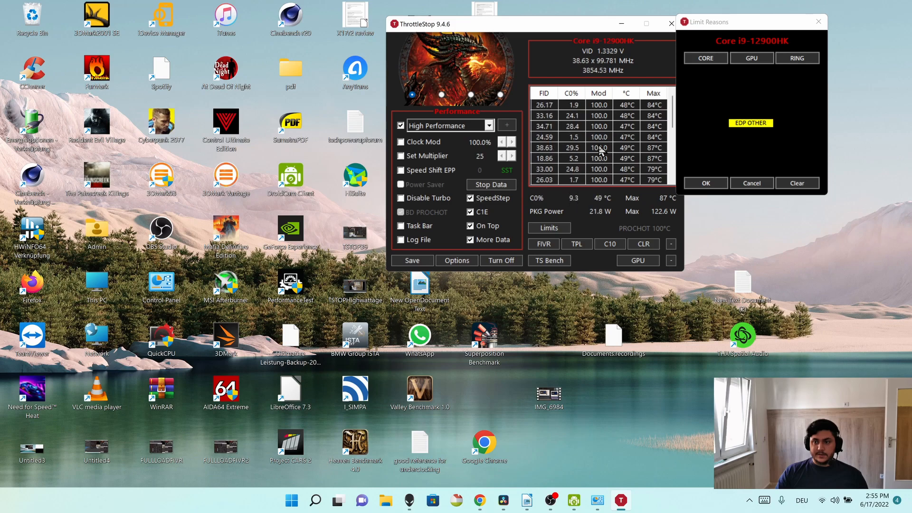
{"action": "left_click", "coordinate": [542, 242]}
{"action": "left_click_drag", "start_coordinate": [348, 10], "coordinate": [72, 22]}
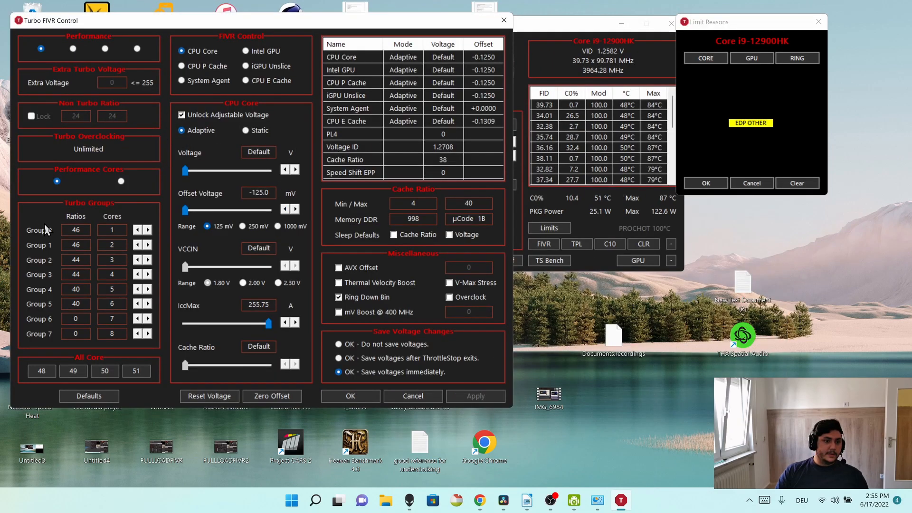
{"action": "left_click_drag", "start_coordinate": [226, 27], "coordinate": [207, 24]}
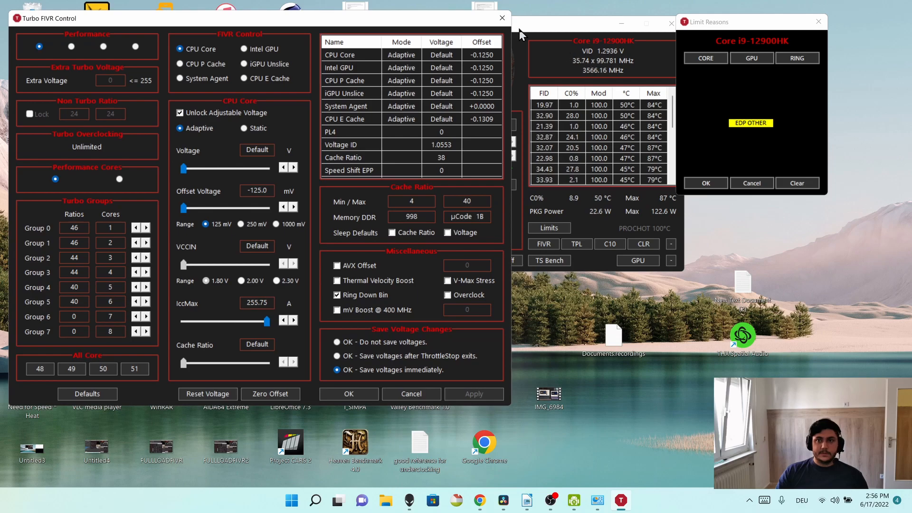
{"action": "left_click", "coordinate": [502, 18]}
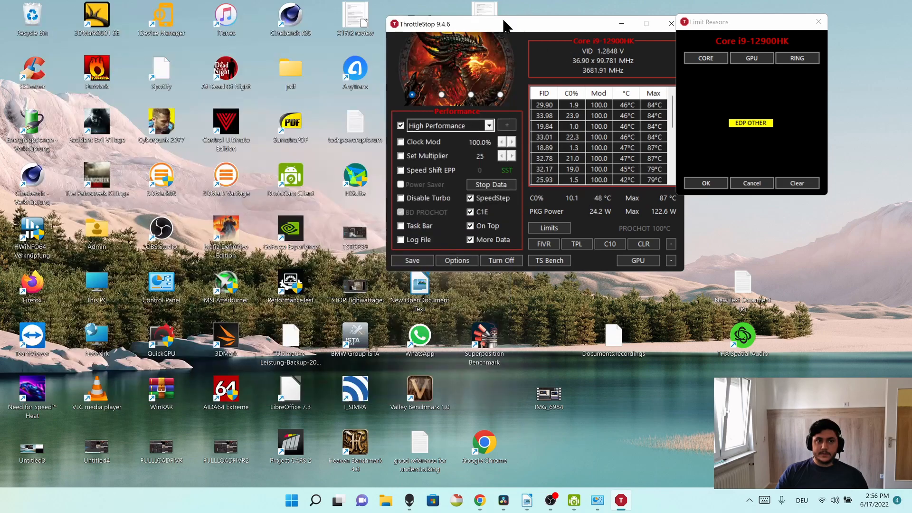
- Reopen Turbo FIVR Control, preview the Game and fourth profiles, return to Performance, and close the window
{"action": "left_click", "coordinate": [543, 245]}
{"action": "left_click_drag", "start_coordinate": [476, 12], "coordinate": [196, 20]}
{"action": "left_click", "coordinate": [70, 46]}
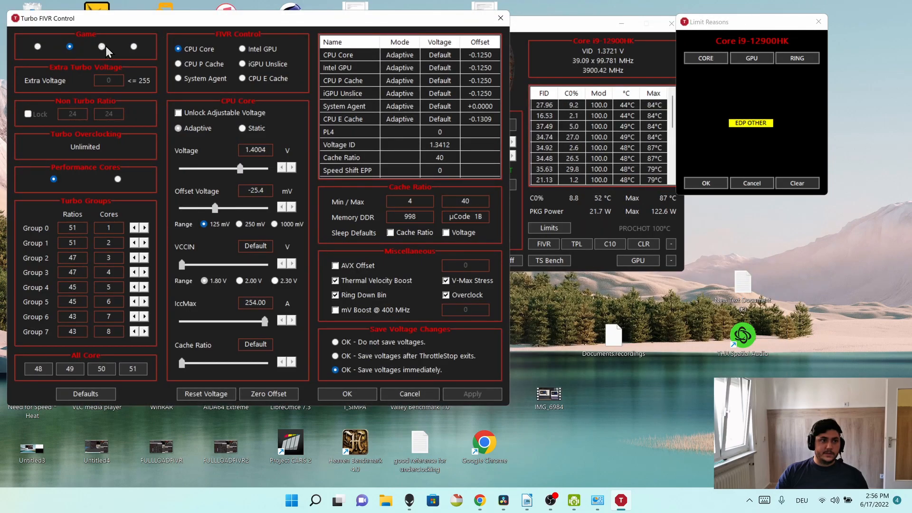
{"action": "left_click", "coordinate": [135, 46]}
{"action": "left_click", "coordinate": [37, 46]}
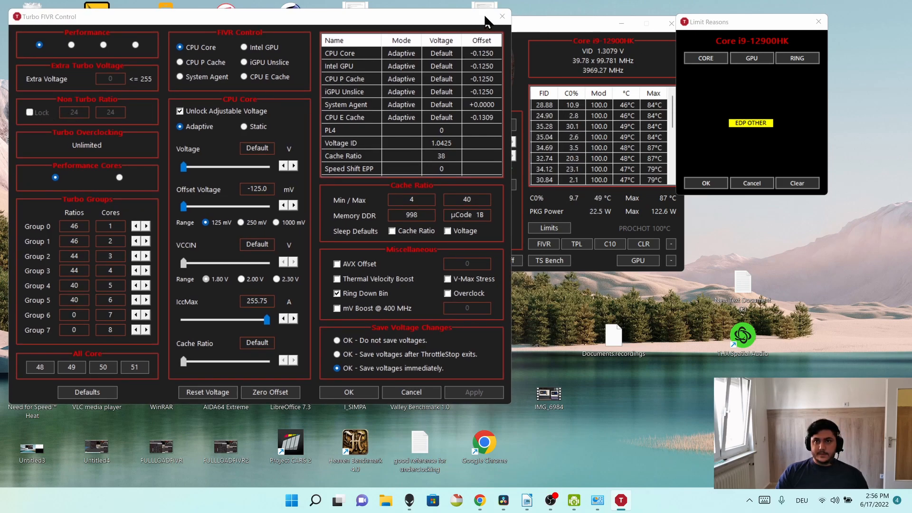
{"action": "left_click", "coordinate": [502, 16]}
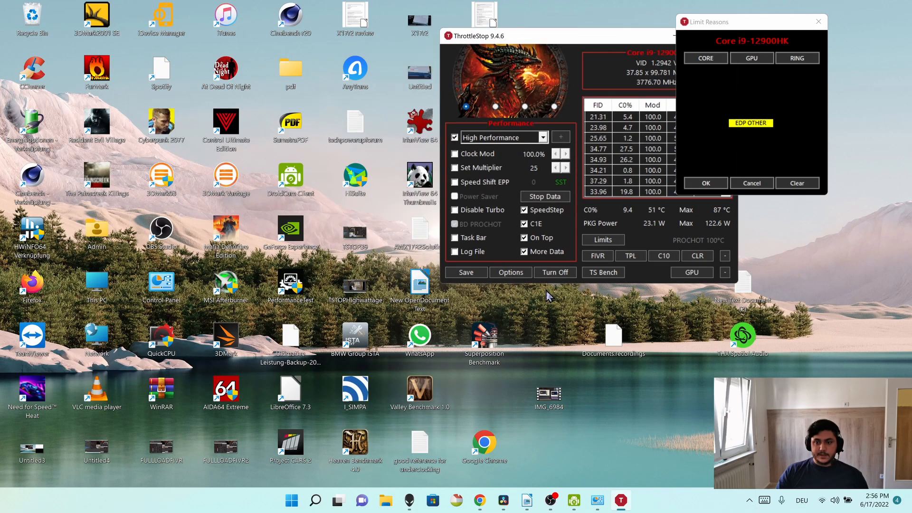
- Open Turbo FIVR Control again, place it beside the ThrottleStop window, and close the Limit Reasons window
{"action": "left_click", "coordinate": [598, 256]}
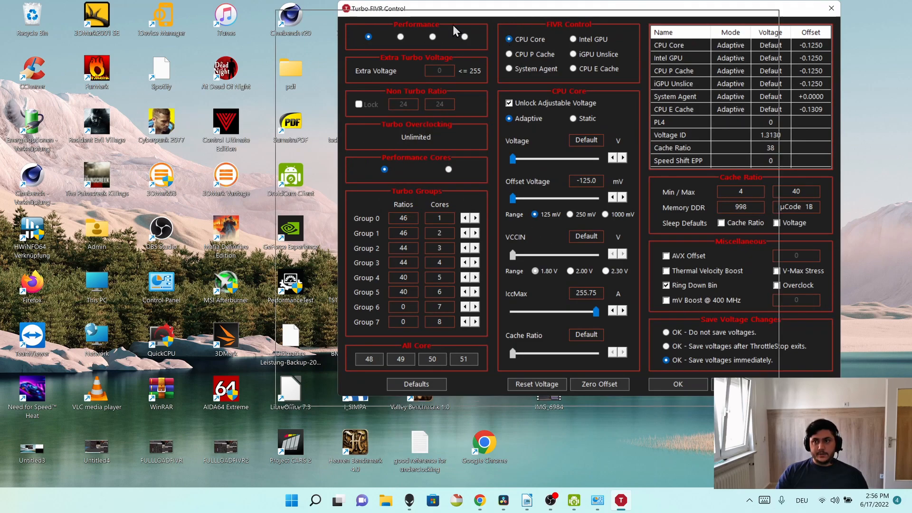
{"action": "left_click_drag", "start_coordinate": [412, 16], "coordinate": [82, 24]}
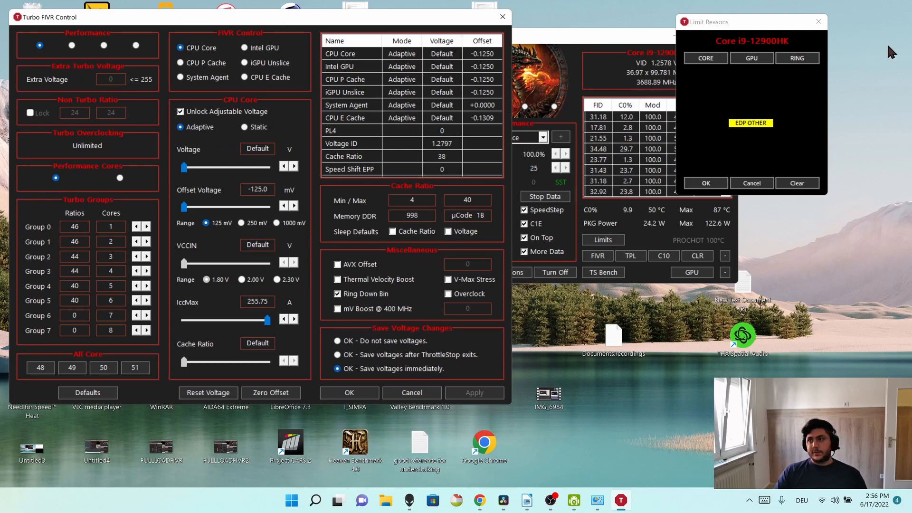
{"action": "left_click", "coordinate": [818, 21]}
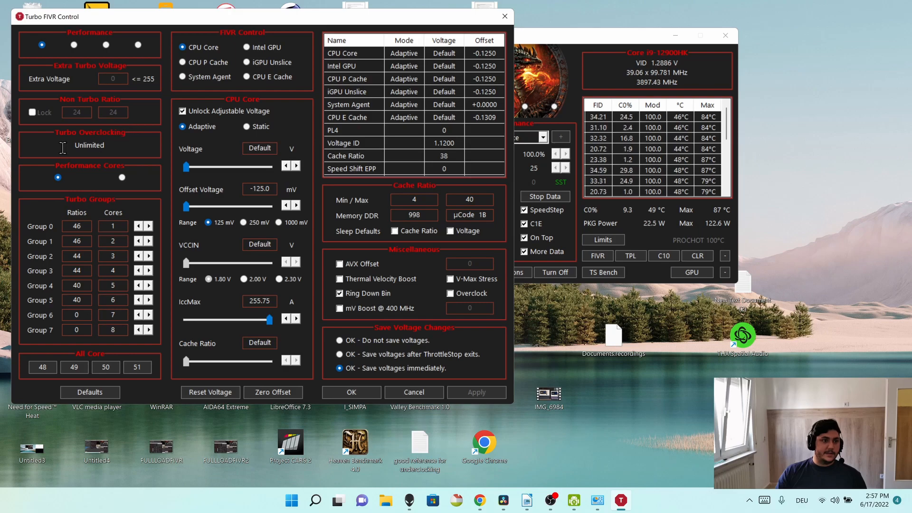
- Compare the Turbo Groups of the Performance Cores and Efficiency Cores, ending on Performance Cores
{"action": "left_click", "coordinate": [120, 178]}
{"action": "left_click", "coordinate": [57, 181]}
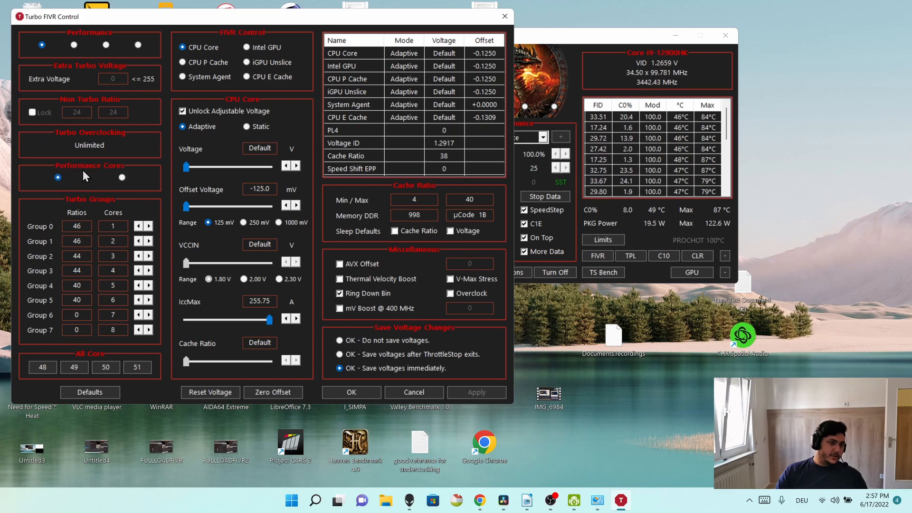
{"action": "left_click", "coordinate": [119, 177]}
{"action": "left_click", "coordinate": [58, 177]}
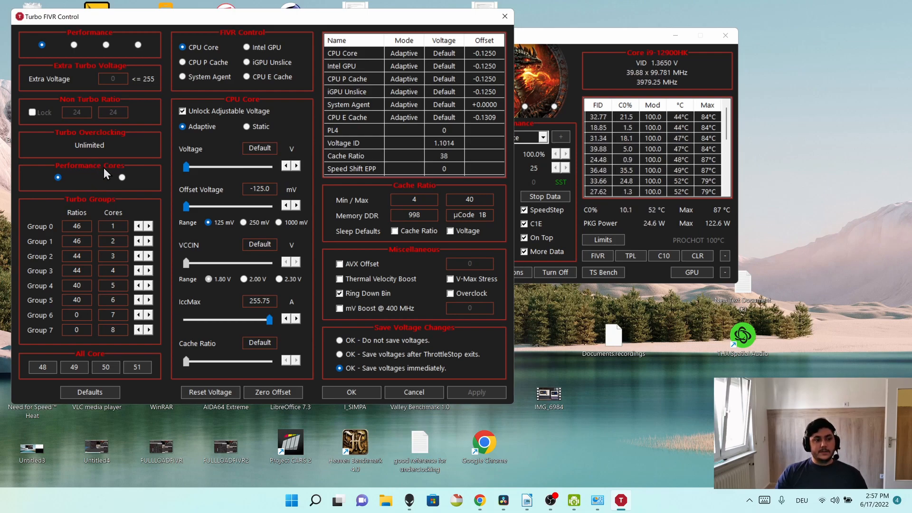
{"action": "left_click", "coordinate": [122, 177]}
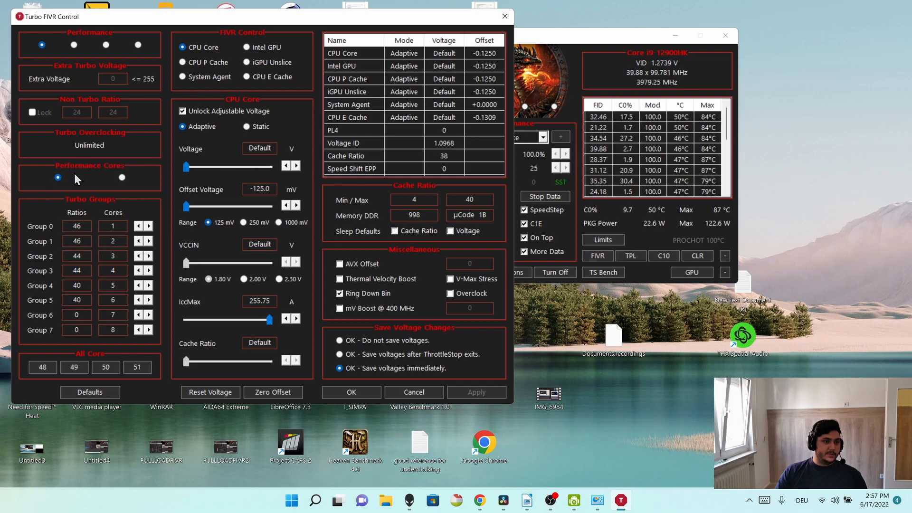
{"action": "left_click", "coordinate": [121, 177]}
{"action": "left_click", "coordinate": [58, 177]}
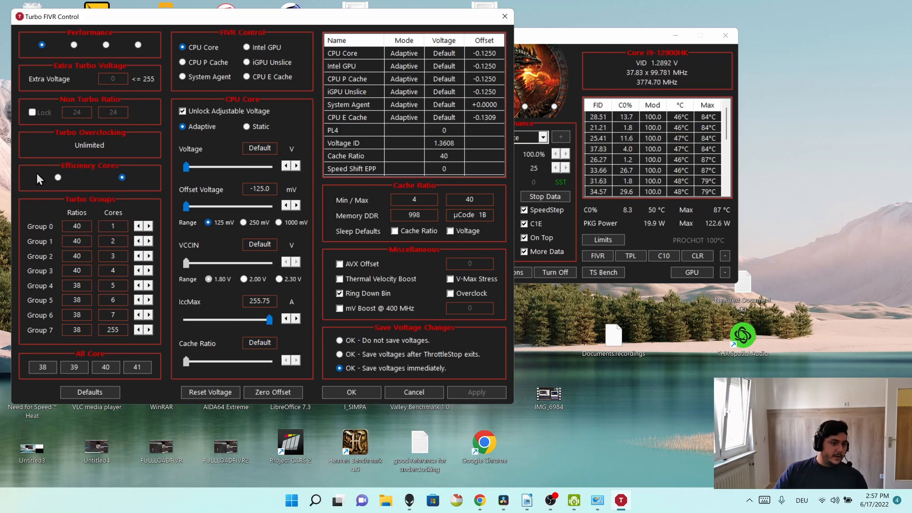
{"action": "left_click", "coordinate": [57, 178]}
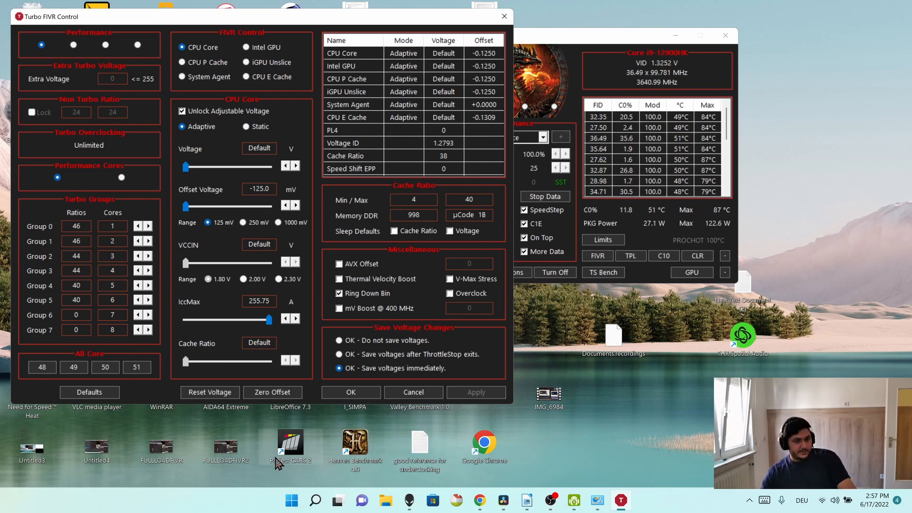
{"action": "mouse_move", "coordinate": [315, 501]}
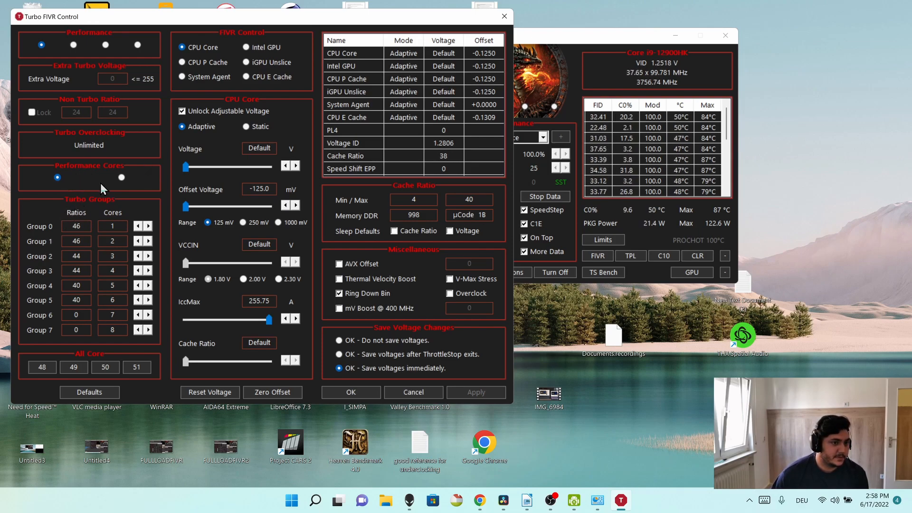
{"action": "left_click", "coordinate": [121, 178]}
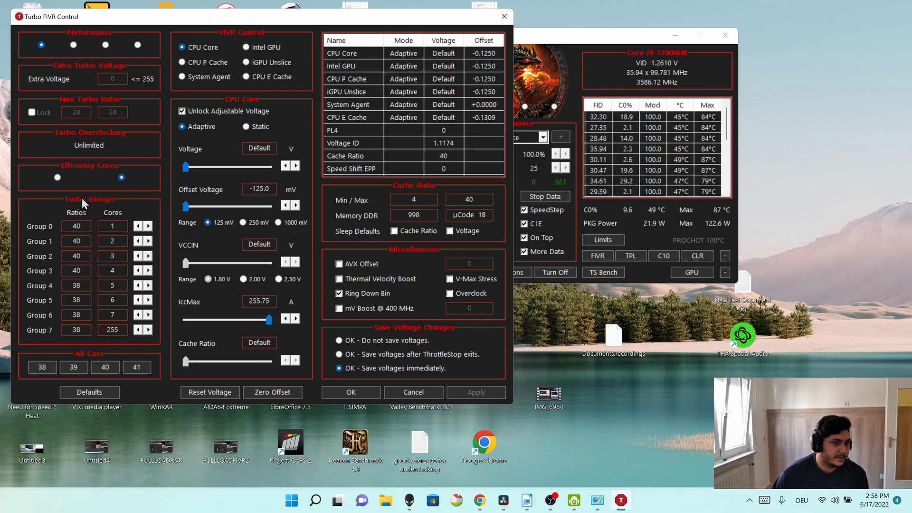
{"action": "left_click", "coordinate": [58, 178]}
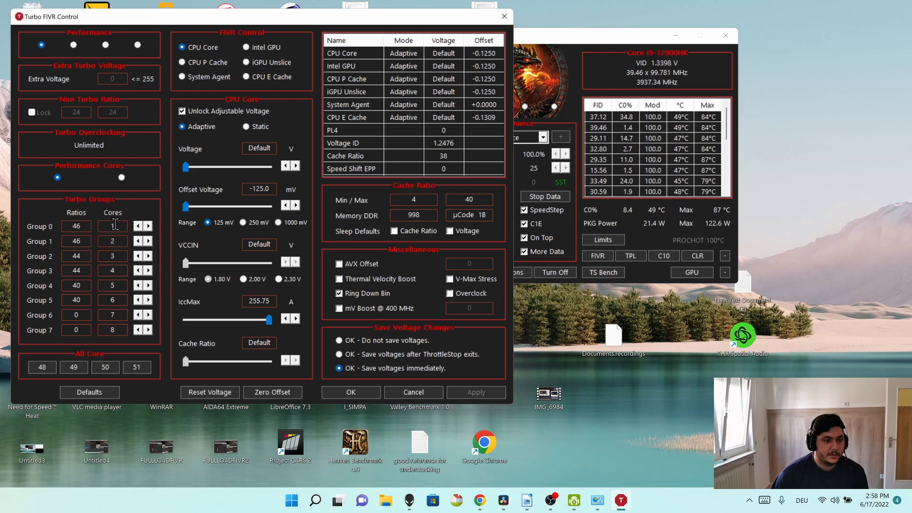
- Examine the turbo ratios and core counts of Groups 0 to 2 for the Performance Cores
{"action": "double_click", "coordinate": [120, 226]}
{"action": "left_click", "coordinate": [73, 225]}
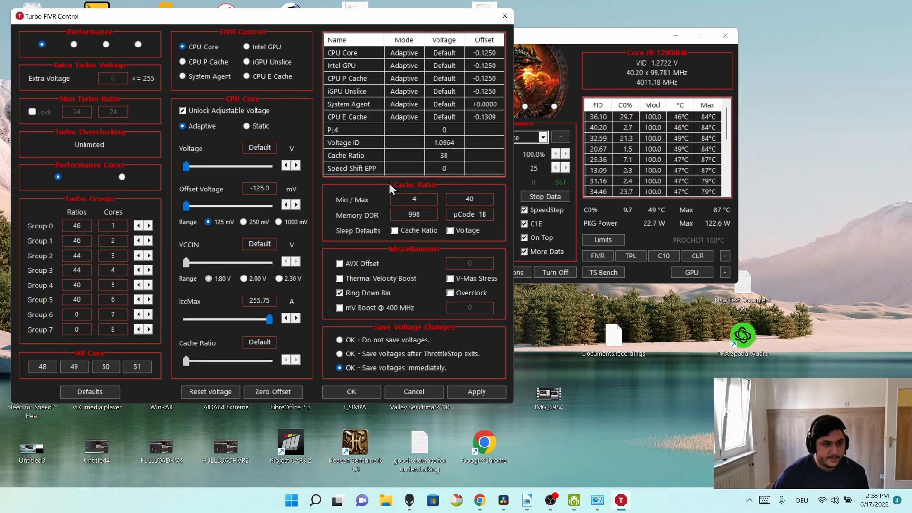
{"action": "left_click", "coordinate": [91, 242]}
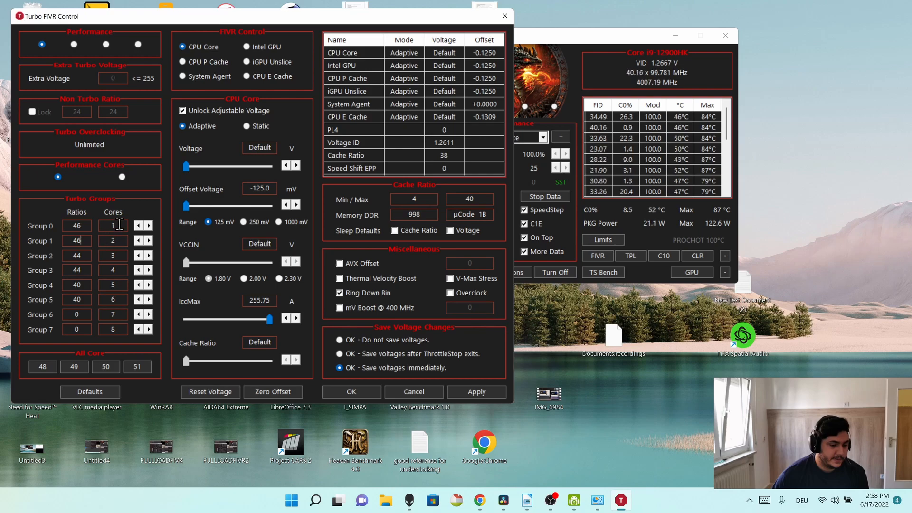
{"action": "double_click", "coordinate": [114, 243]}
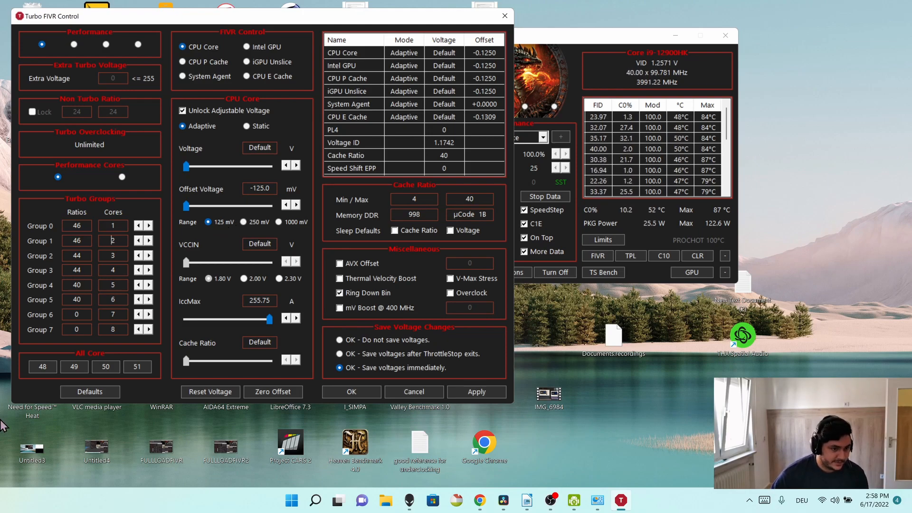
{"action": "left_click", "coordinate": [65, 239]}
{"action": "mouse_move", "coordinate": [66, 239]}
{"action": "left_mouse_down"}
{"action": "mouse_move", "coordinate": [82, 240]}
{"action": "mouse_move", "coordinate": [72, 242]}
{"action": "left_mouse_up"}
{"action": "left_click", "coordinate": [83, 240]}
{"action": "left_click", "coordinate": [86, 242]}
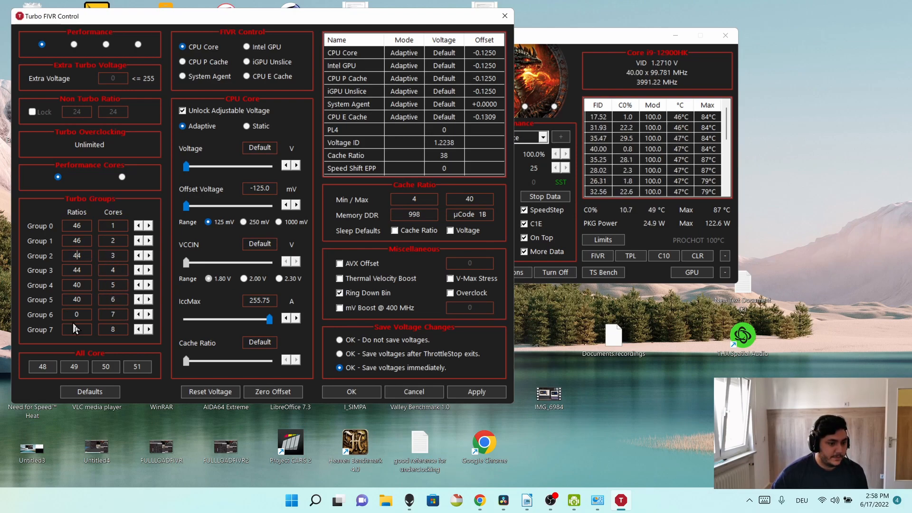
- Examine the turbo ratios and core counts of Groups 4 to 7 for the Performance Cores
{"action": "double_click", "coordinate": [120, 300]}
{"action": "left_click", "coordinate": [115, 295]}
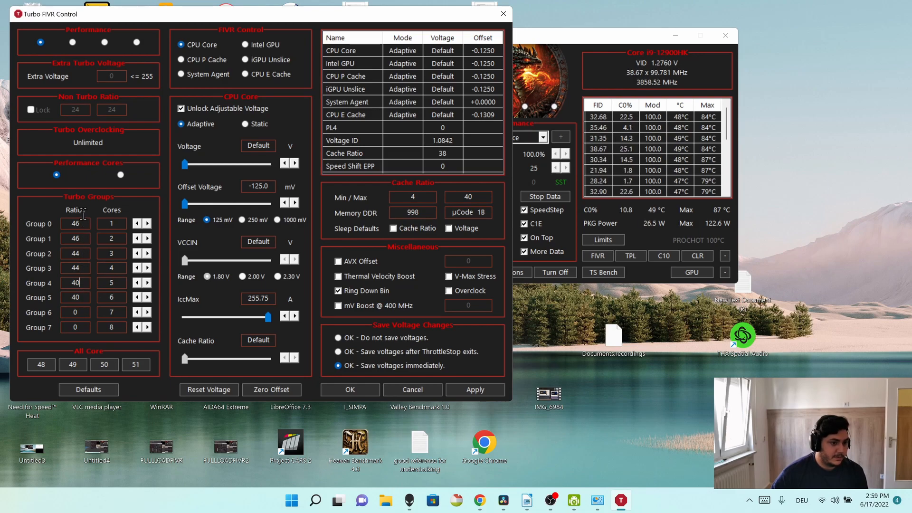
{"action": "double_click", "coordinate": [72, 298]}
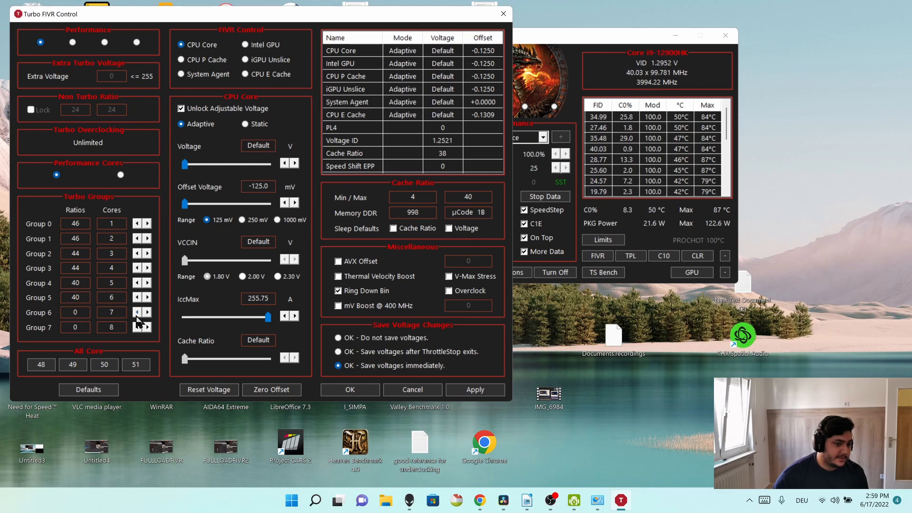
{"action": "double_click", "coordinate": [120, 313]}
{"action": "left_click", "coordinate": [120, 312]}
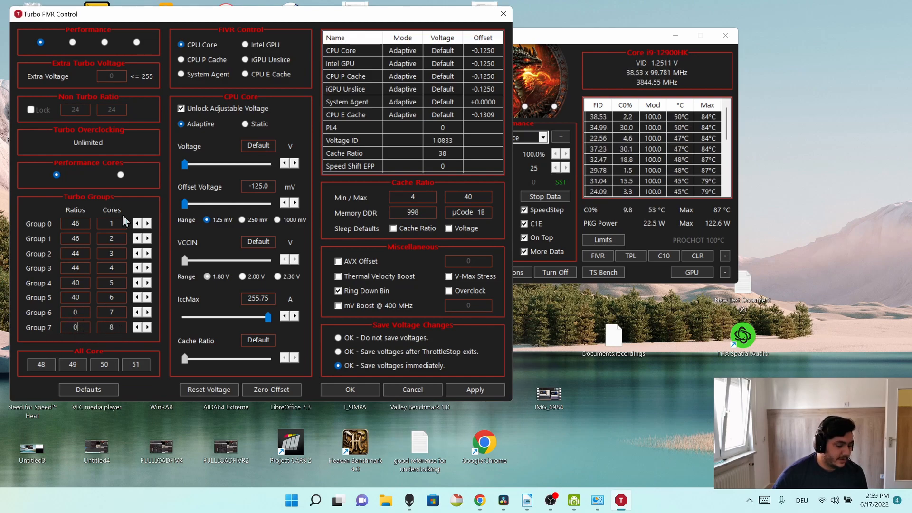
{"action": "left_click", "coordinate": [80, 328]}
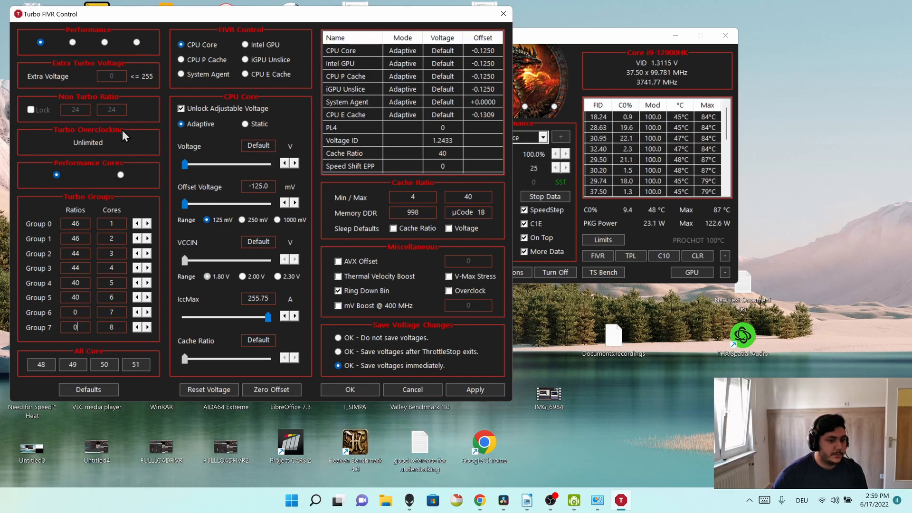
- Review the Efficiency Cores' turbo ratios from Group 7 up to Group 0, then return to Performance Cores
{"action": "left_click", "coordinate": [119, 178]}
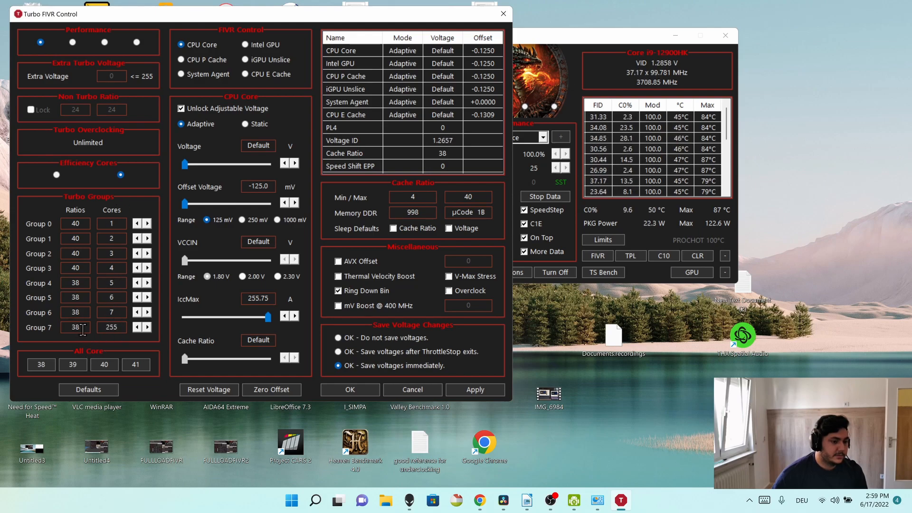
{"action": "left_click", "coordinate": [82, 329]}
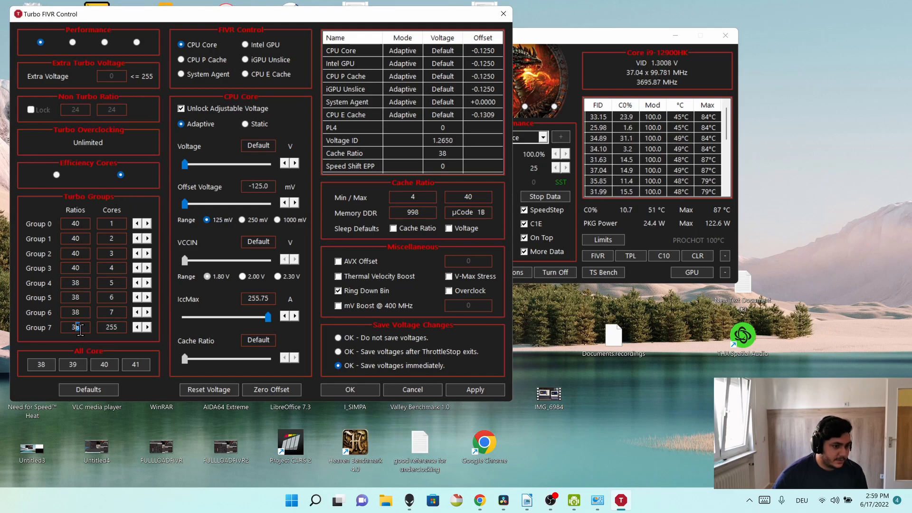
{"action": "left_click", "coordinate": [72, 312]}
{"action": "left_click", "coordinate": [68, 224]}
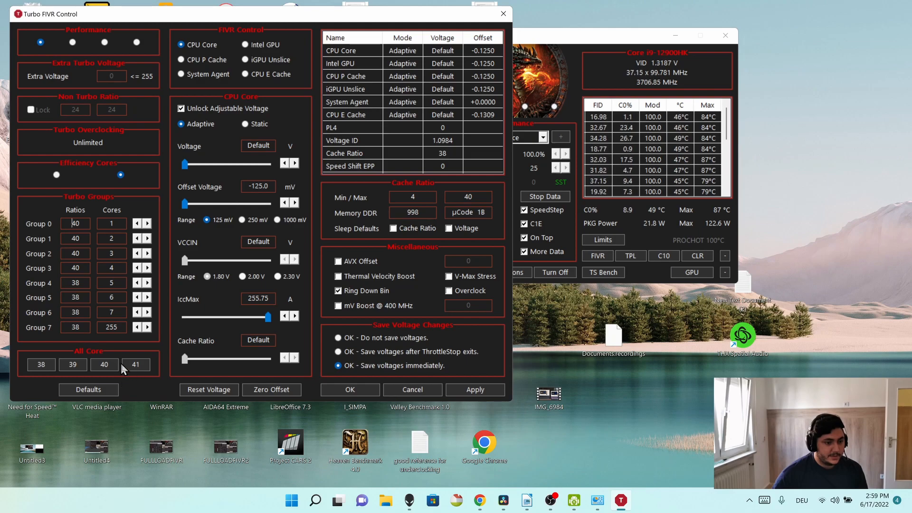
{"action": "left_click", "coordinate": [55, 176]}
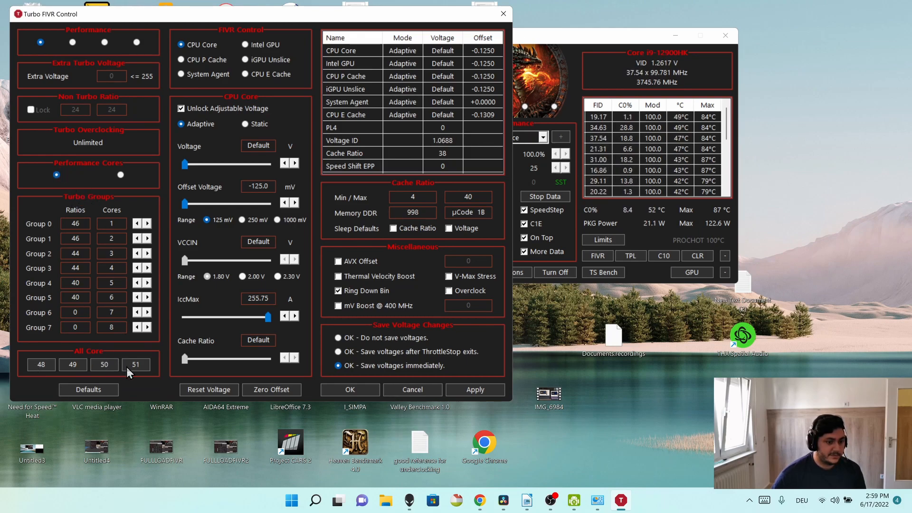
- Show the Efficiency Cores' Turbo Groups, and review the voltage settings of System Agent, Intel GPU and CPU P Cache, ending on CPU Core
{"action": "left_click", "coordinate": [120, 175]}
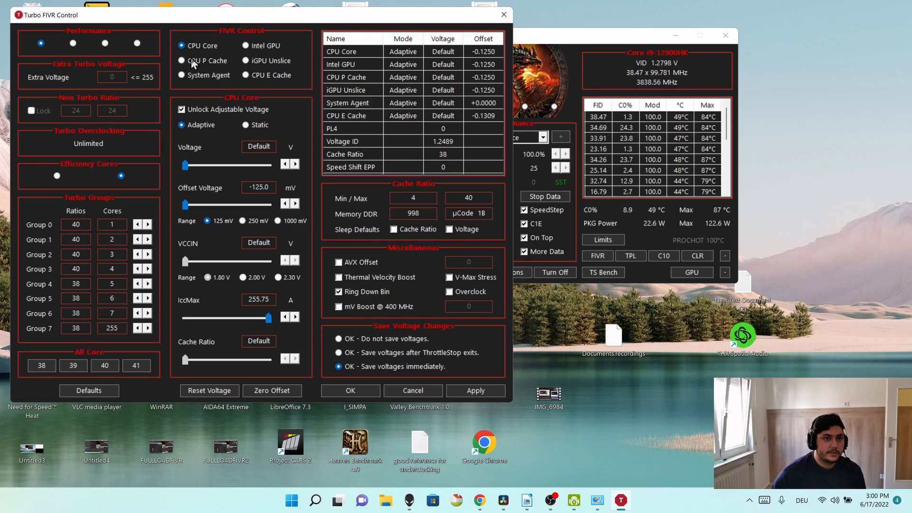
{"action": "left_click", "coordinate": [181, 75]}
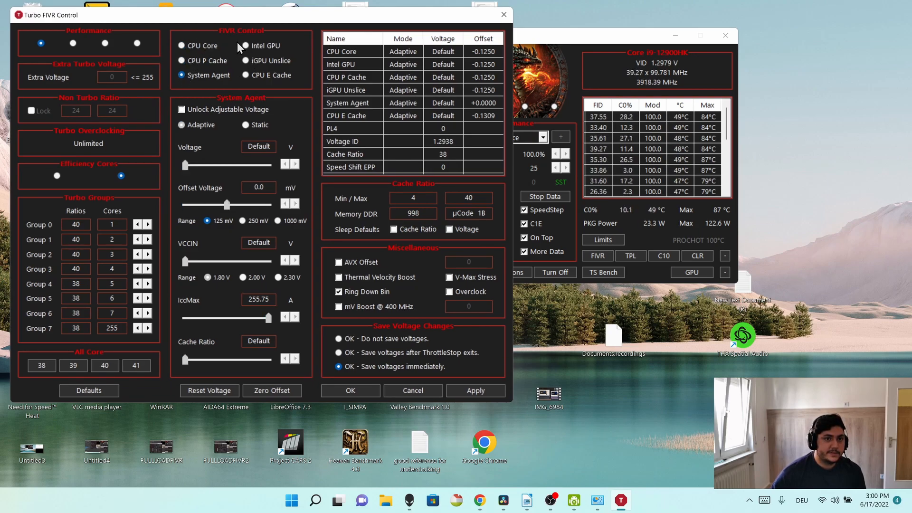
{"action": "left_click", "coordinate": [246, 45]}
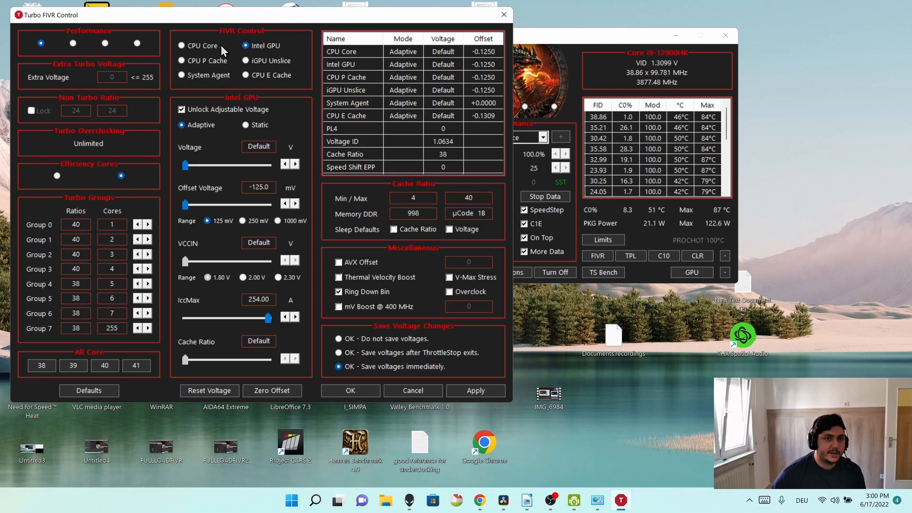
{"action": "left_click", "coordinate": [182, 44]}
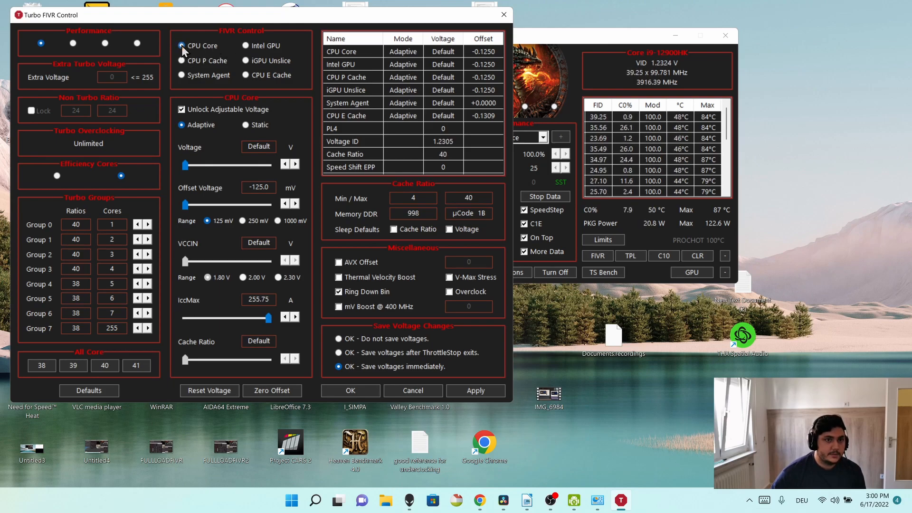
{"action": "left_click", "coordinate": [181, 61]}
{"action": "left_click", "coordinate": [182, 45]}
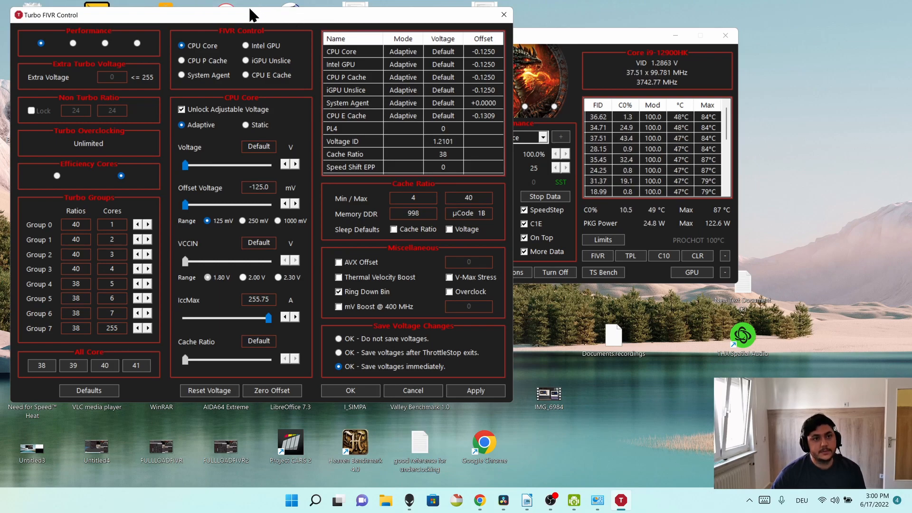
{"action": "mouse_move", "coordinate": [264, 20]}
{"action": "left_mouse_down"}
{"action": "mouse_move", "coordinate": [283, 20]}
{"action": "mouse_move", "coordinate": [254, 26]}
{"action": "mouse_move", "coordinate": [263, 24]}
{"action": "mouse_move", "coordinate": [258, 17]}
{"action": "mouse_move", "coordinate": [258, 27]}
{"action": "left_mouse_up"}
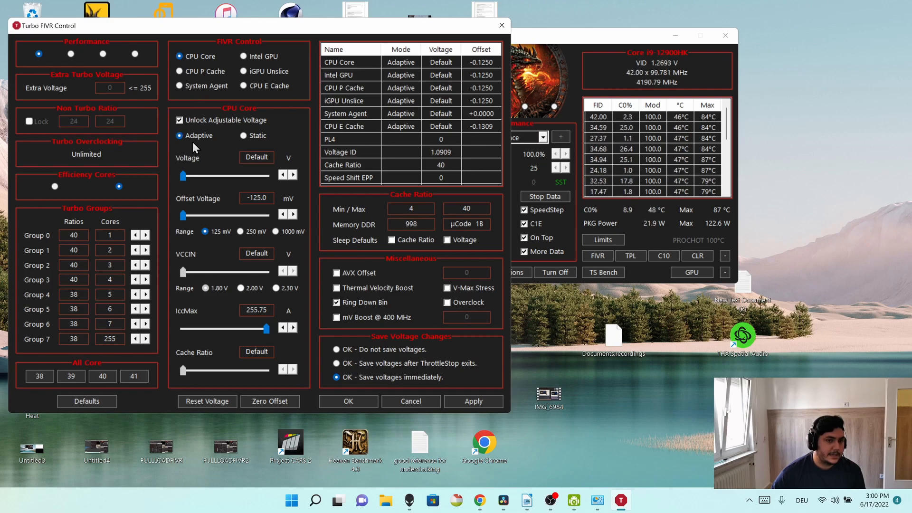
{"action": "left_click_drag", "start_coordinate": [248, 31], "coordinate": [306, 43]}
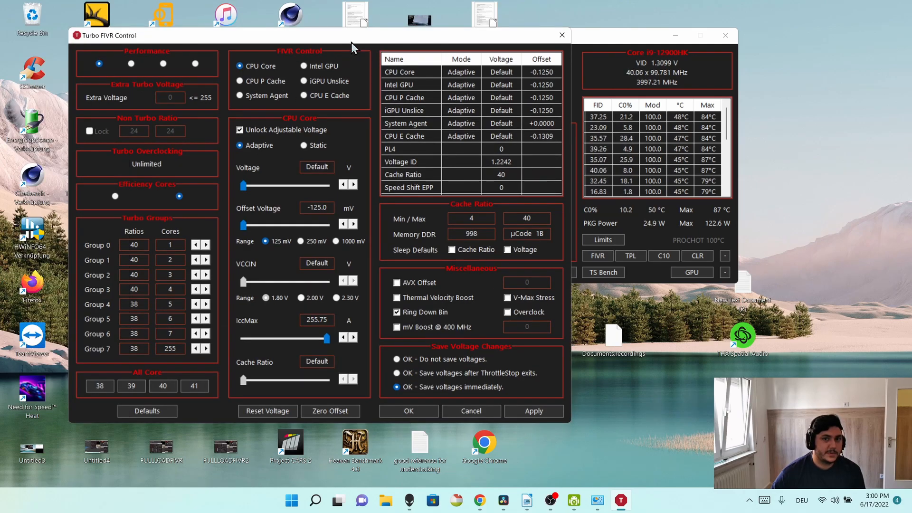
{"action": "left_click_drag", "start_coordinate": [370, 42], "coordinate": [395, 51]}
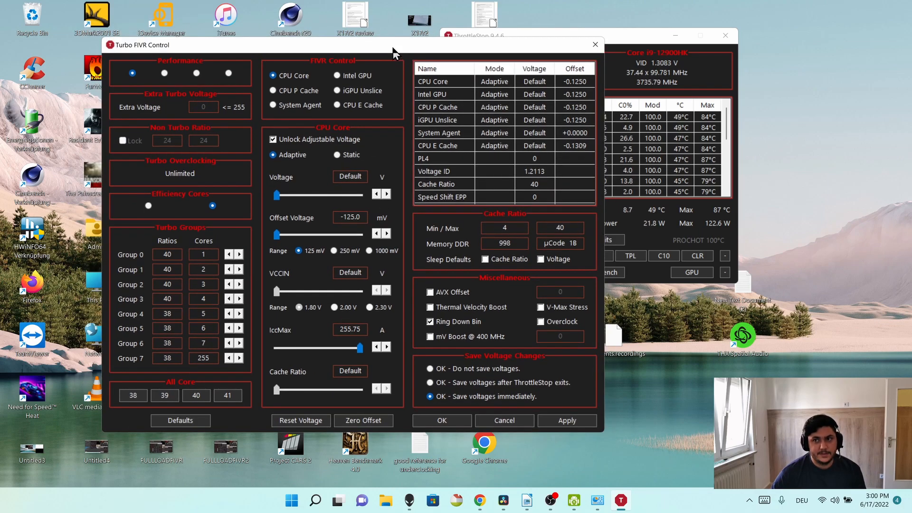
{"action": "left_click_drag", "start_coordinate": [304, 30], "coordinate": [304, 30]}
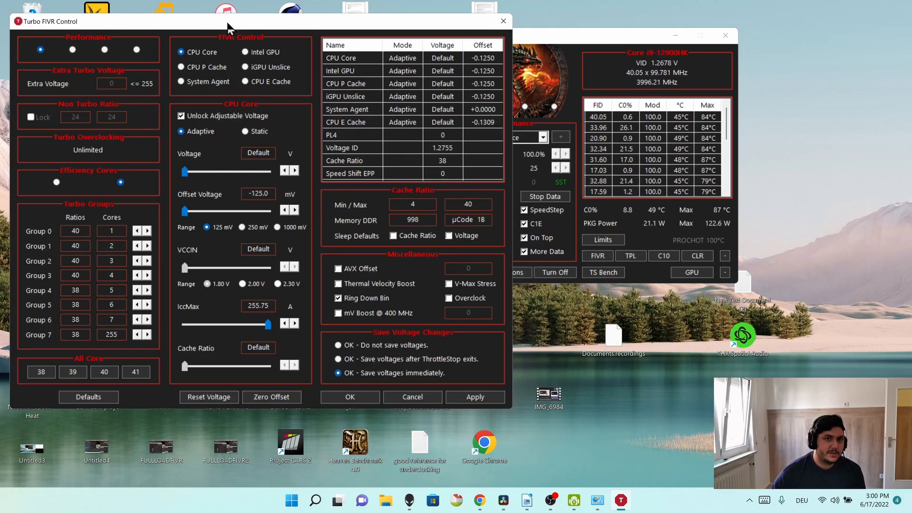
{"action": "left_click_drag", "start_coordinate": [227, 23], "coordinate": [237, 31]}
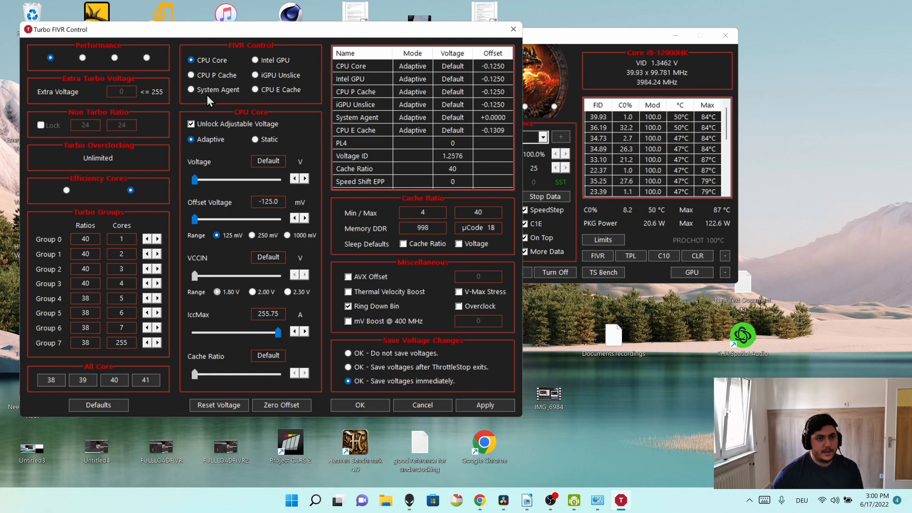
{"action": "left_click_drag", "start_coordinate": [224, 37], "coordinate": [225, 21]}
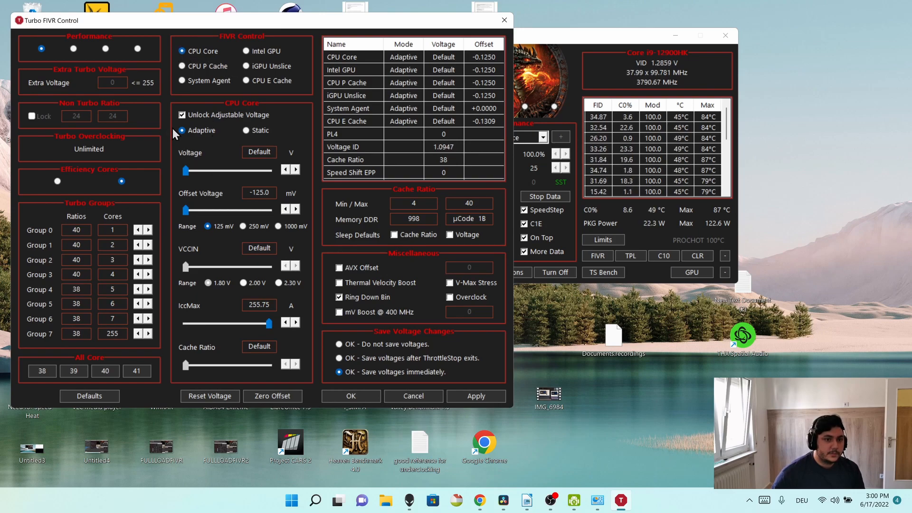
- Lock and unlock the CPU Core's adjustable voltage, and try the 250 mV offset range before returning to 125 mV
{"action": "left_click", "coordinate": [180, 117]}
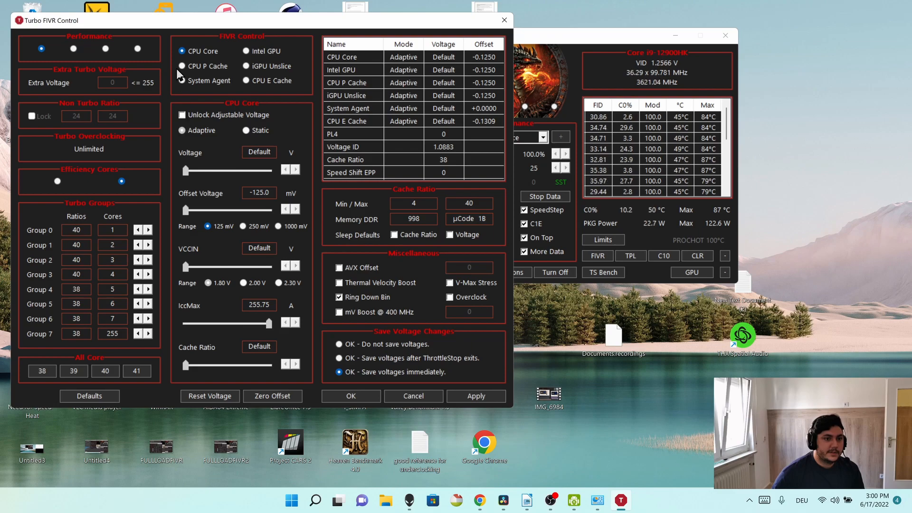
{"action": "left_click", "coordinate": [182, 116]}
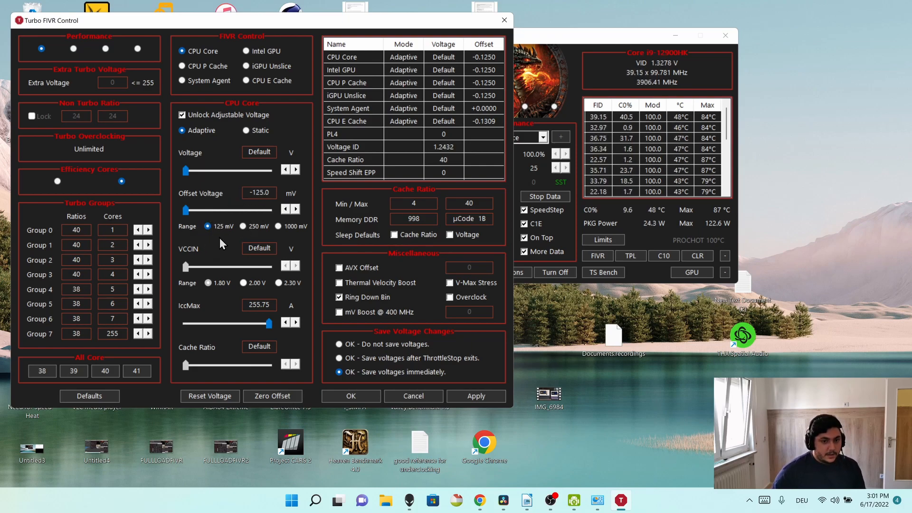
{"action": "left_click", "coordinate": [243, 227]}
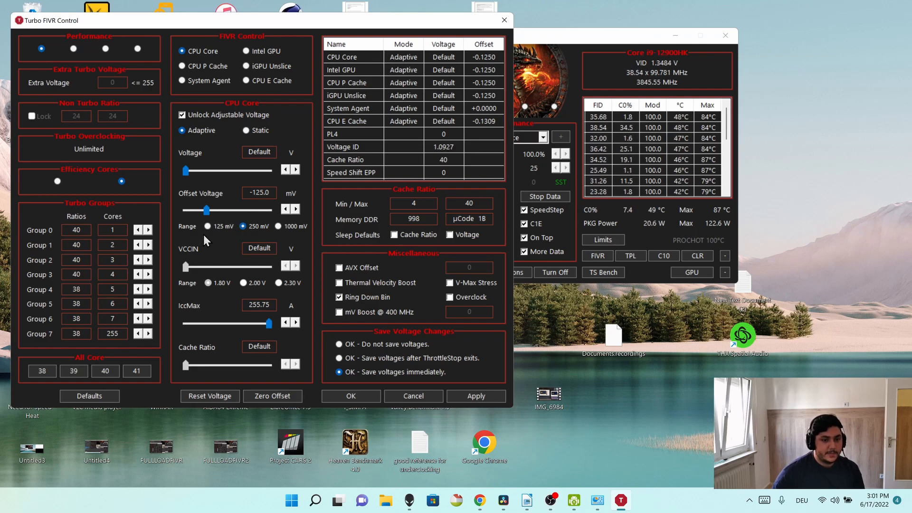
{"action": "left_click", "coordinate": [209, 226]}
{"action": "left_click", "coordinate": [243, 226]}
{"action": "left_click", "coordinate": [209, 226]}
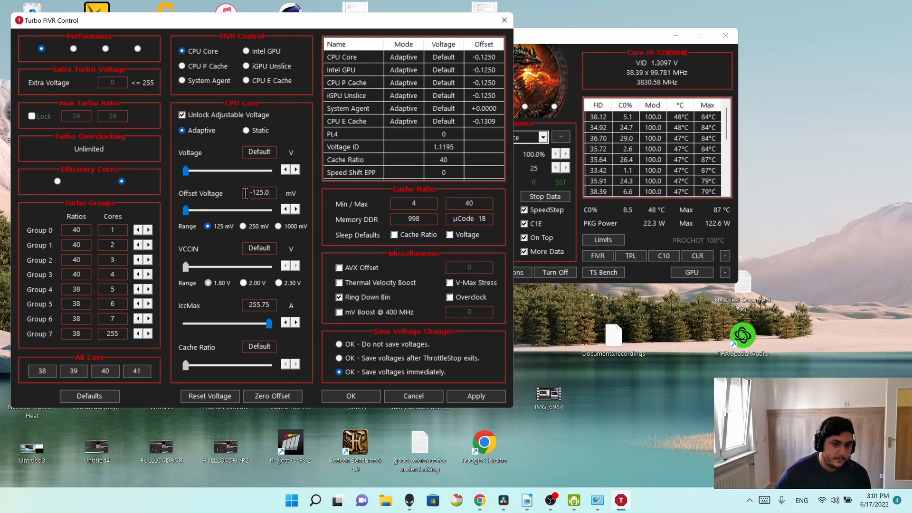
- Try a CPU Core offset voltage of -77.1 mV, then set it to -125.0 mV and apply it
{"action": "right_click", "coordinate": [259, 189]}
{"action": "left_click", "coordinate": [251, 190]}
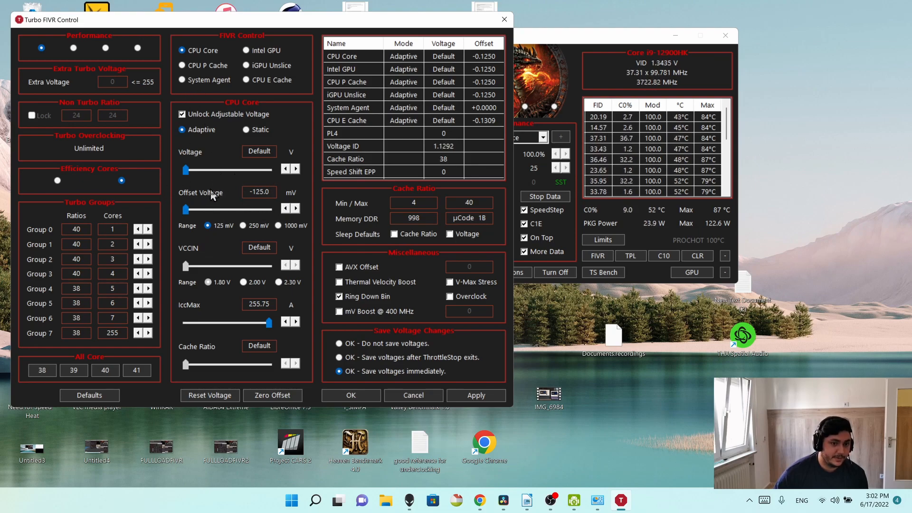
{"action": "left_click_drag", "start_coordinate": [185, 212], "coordinate": [202, 214]}
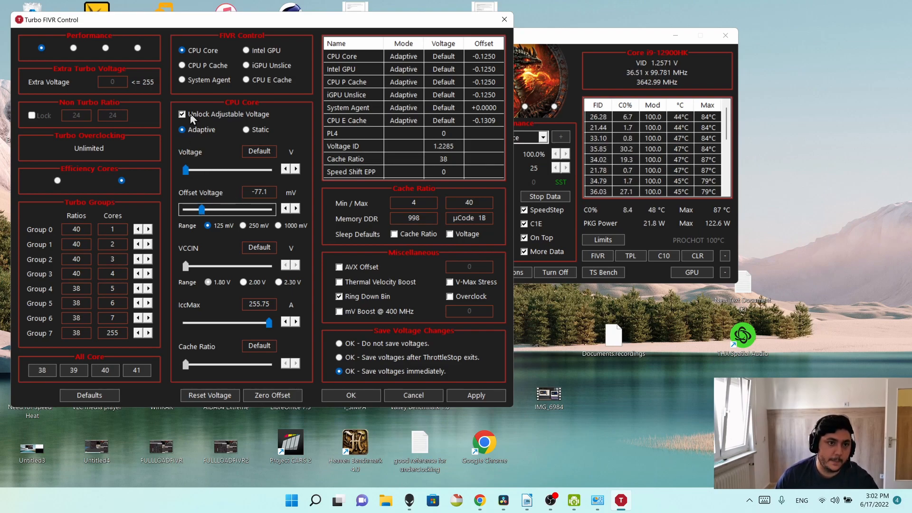
{"action": "left_click_drag", "start_coordinate": [204, 210], "coordinate": [155, 209]}
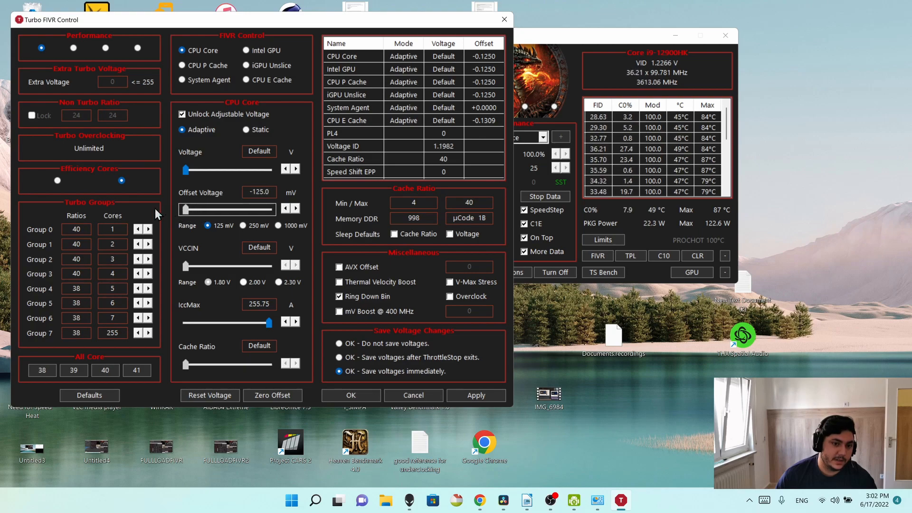
{"action": "left_click", "coordinate": [462, 395]}
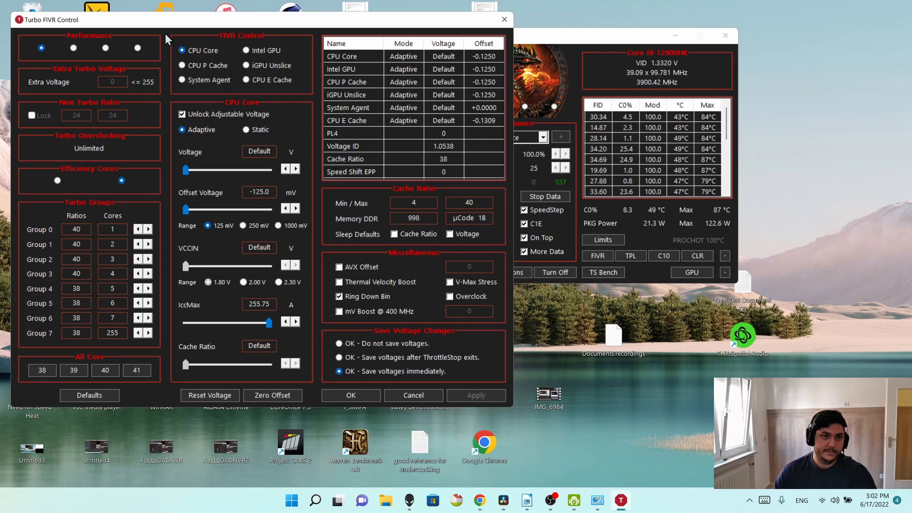
- Compare the FIVR voltage settings of CPU P Cache and System Agent
{"action": "left_click", "coordinate": [182, 65]}
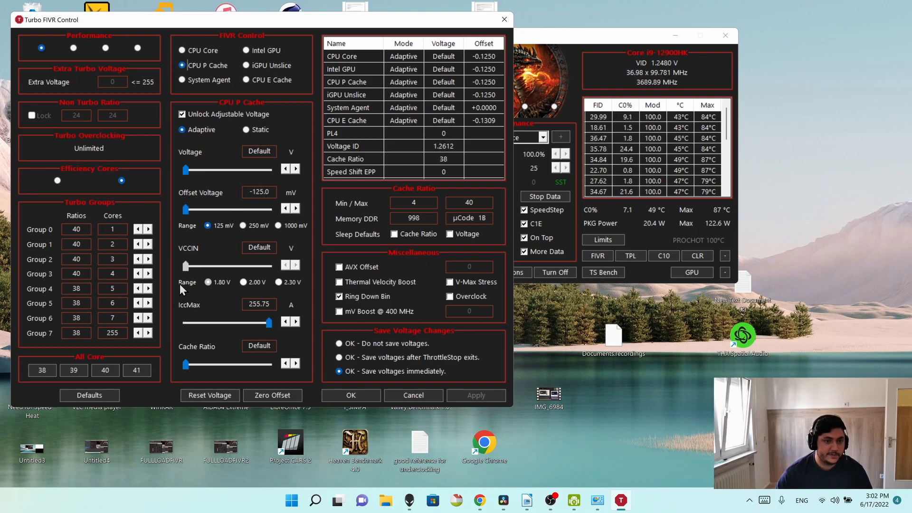
{"action": "left_click", "coordinate": [183, 79]}
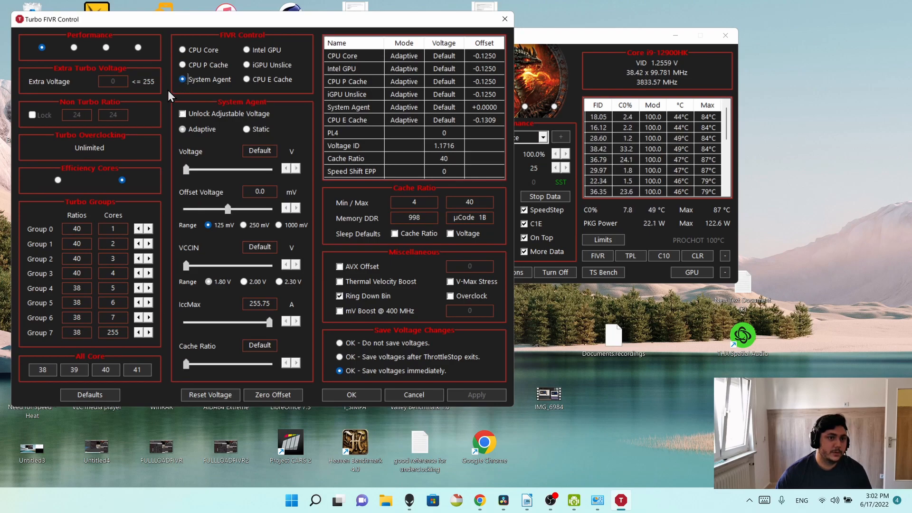
{"action": "left_click", "coordinate": [183, 64]}
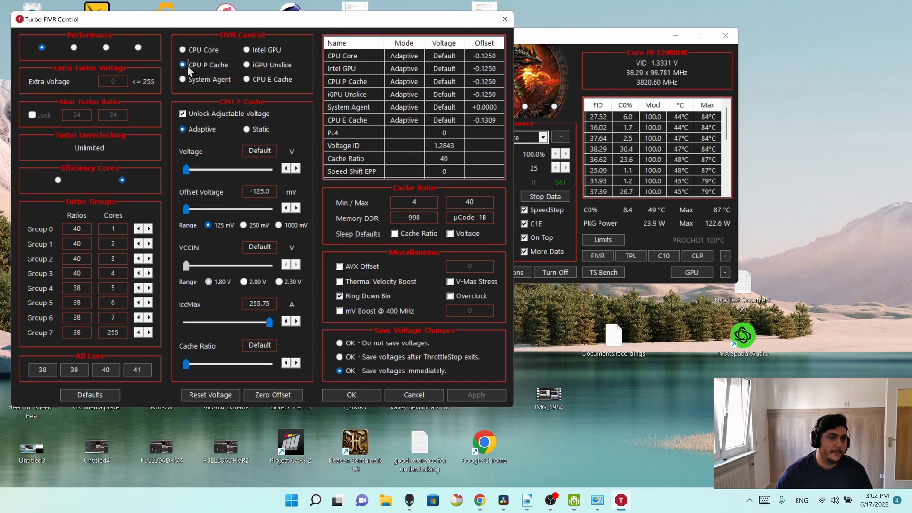
{"action": "left_click", "coordinate": [183, 79]}
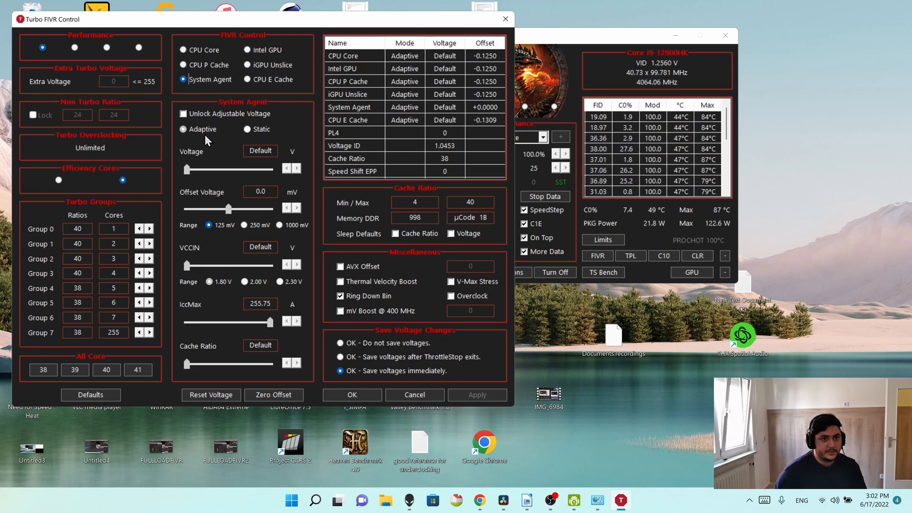
{"action": "left_click", "coordinate": [183, 64]}
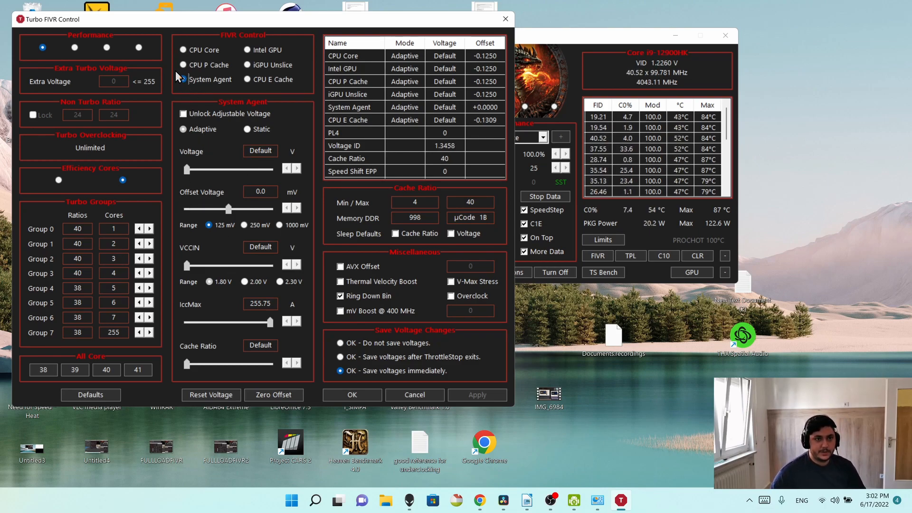
- Compare the voltage settings of CPU Core, CPU P Cache and Intel GPU, ending on CPU Core
{"action": "left_click", "coordinate": [183, 53]}
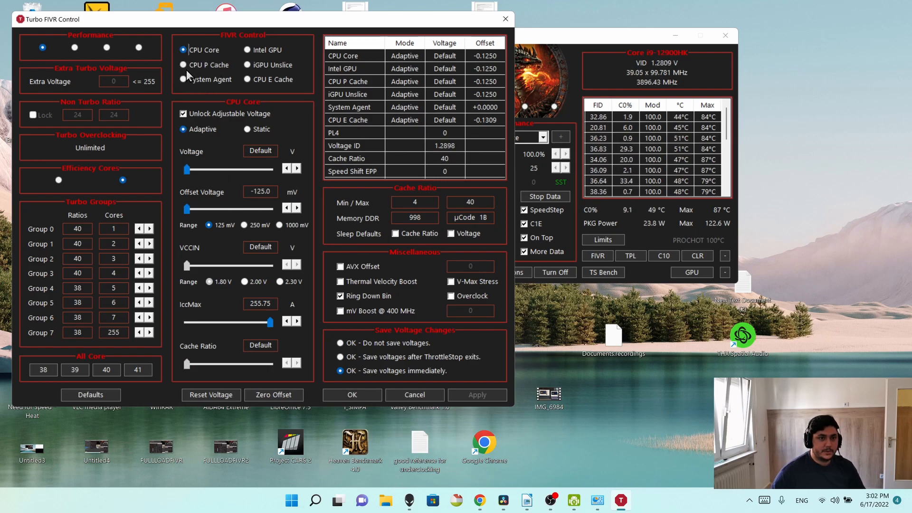
{"action": "left_click", "coordinate": [184, 65]}
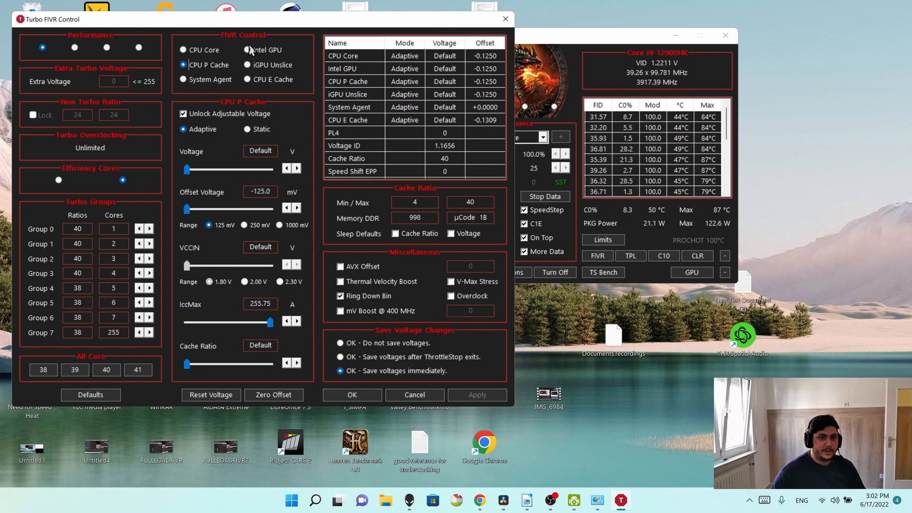
{"action": "left_click", "coordinate": [247, 51]}
{"action": "left_click", "coordinate": [192, 49]}
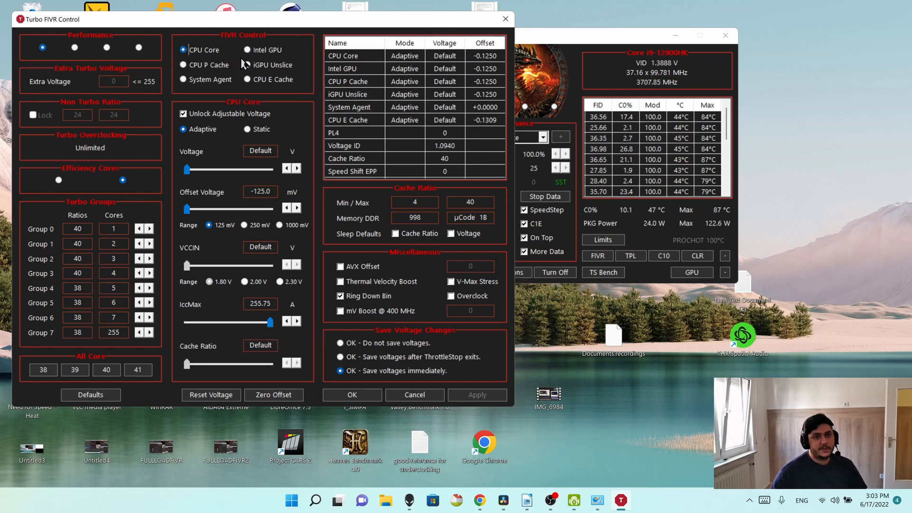
{"action": "left_click", "coordinate": [248, 51]}
{"action": "left_click", "coordinate": [204, 49]}
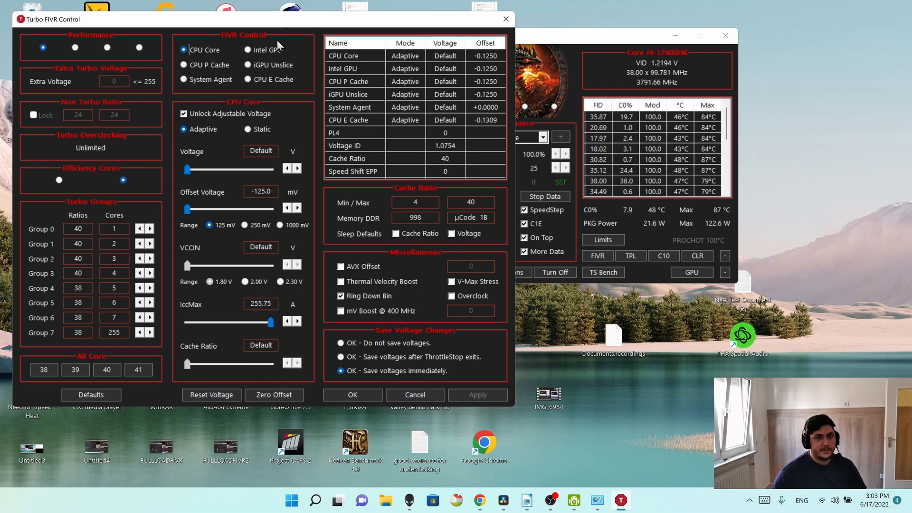
- Reposition the Turbo FIVR Control window and recheck the offset voltages of CPU Core and CPU P Cache, ending on Intel GPU
{"action": "left_click_drag", "start_coordinate": [280, 26], "coordinate": [534, 52]}
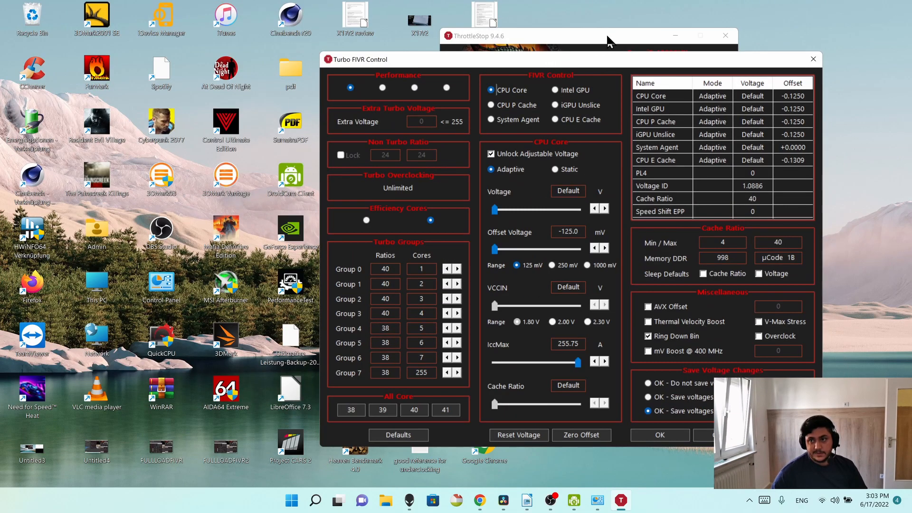
{"action": "left_click_drag", "start_coordinate": [604, 62], "coordinate": [595, 20]}
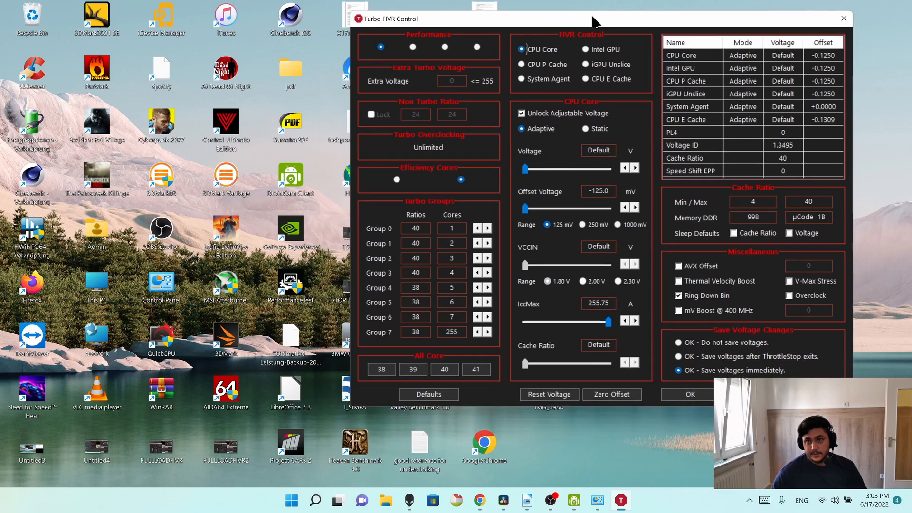
{"action": "left_click_drag", "start_coordinate": [540, 28], "coordinate": [546, 20]}
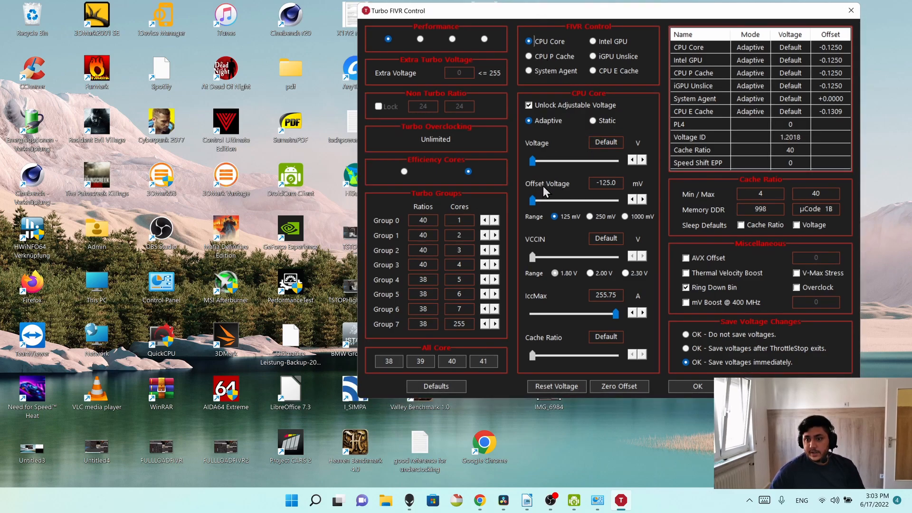
{"action": "left_click", "coordinate": [593, 41]}
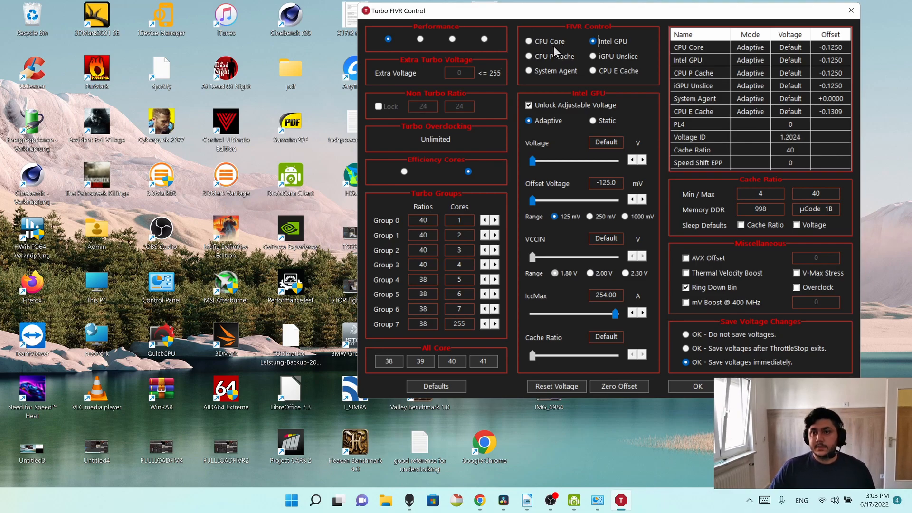
{"action": "left_click", "coordinate": [528, 42]}
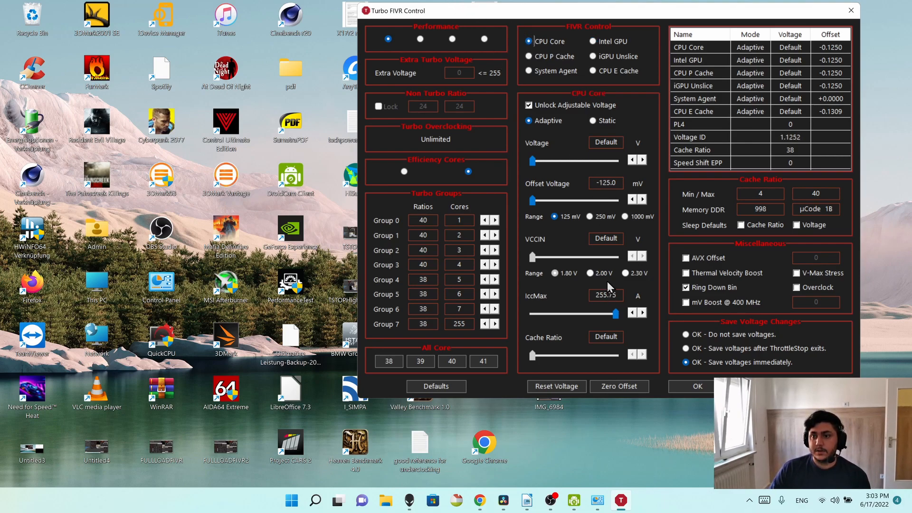
{"action": "left_click", "coordinate": [530, 57]}
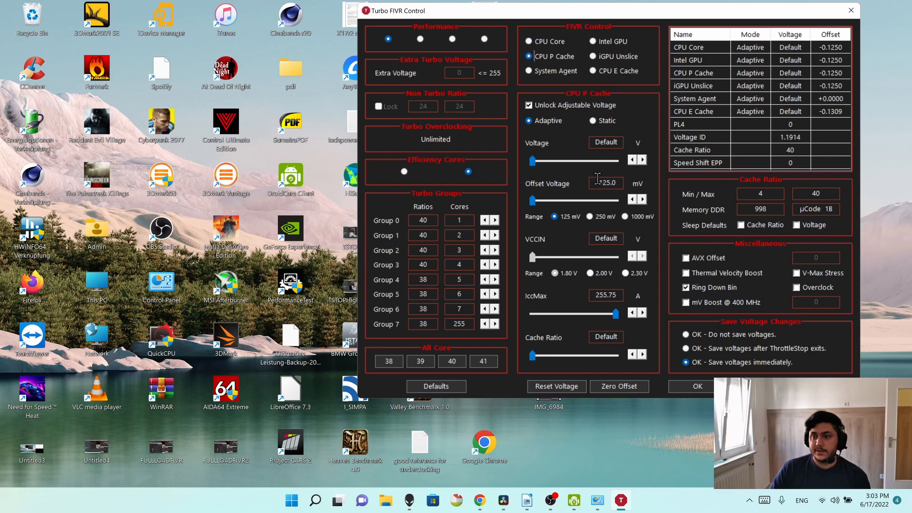
{"action": "left_click", "coordinate": [594, 41]}
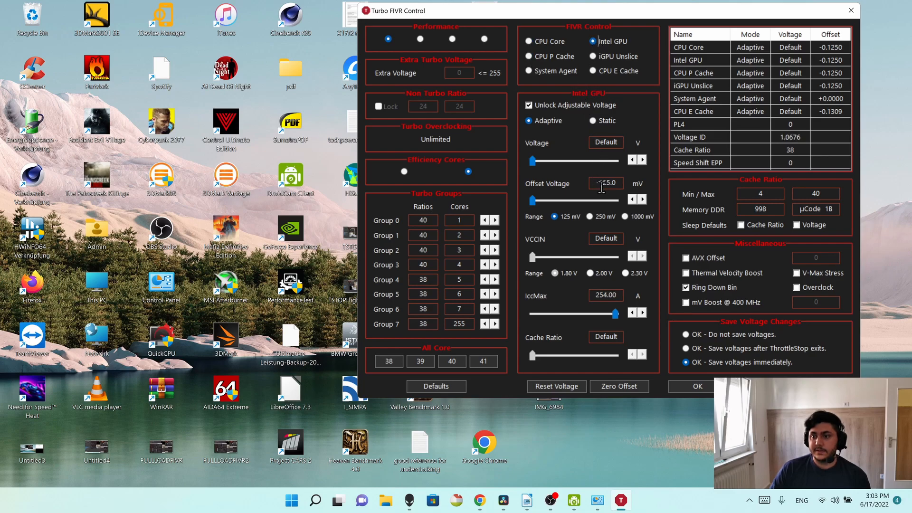
- Review the voltage settings of iGPU Unslice and CPU E Cache, plus the minimum and maximum cache ratios
{"action": "left_click", "coordinate": [593, 56]}
{"action": "left_click", "coordinate": [593, 71]}
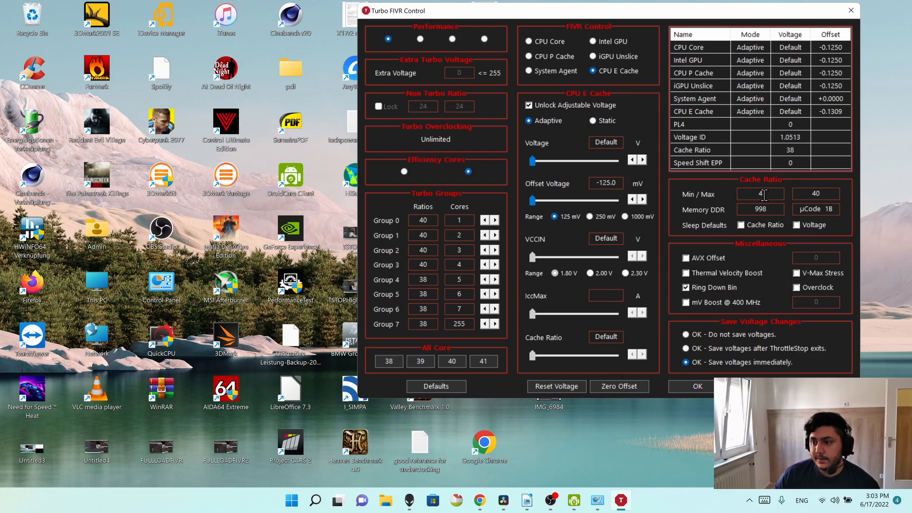
{"action": "left_click", "coordinate": [764, 192]}
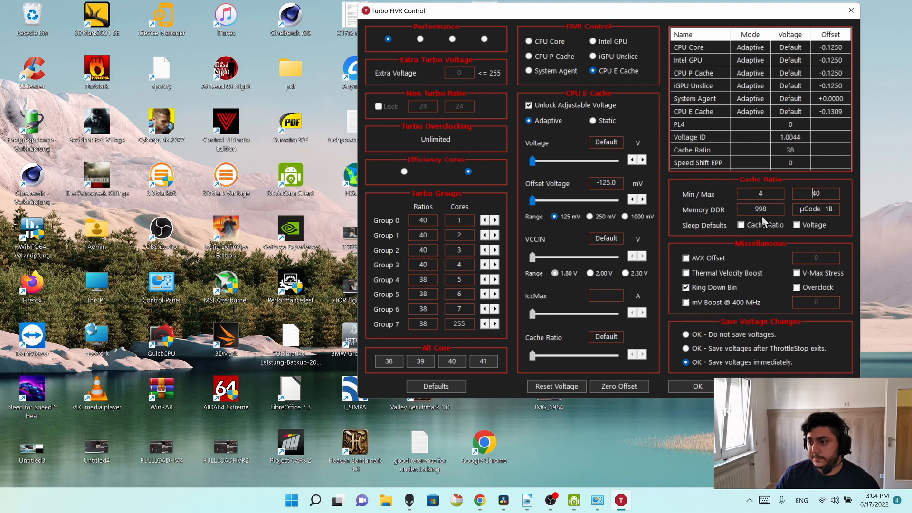
{"action": "double_click", "coordinate": [819, 193]}
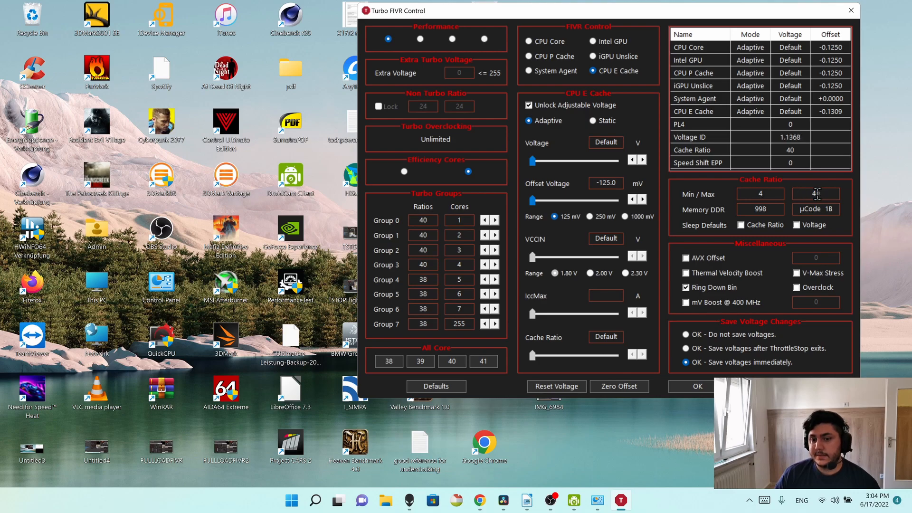
- Show the turbo groups of the performance cores and toggle the Cache Ratio and Voltage sleep defaults on and back off
{"action": "left_click", "coordinate": [407, 174]}
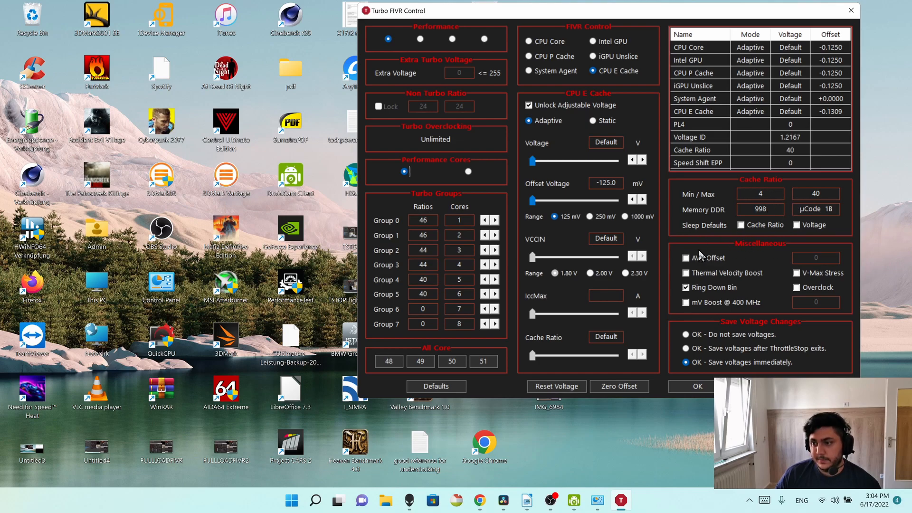
{"action": "left_click", "coordinate": [742, 225]}
{"action": "left_click", "coordinate": [797, 227]}
{"action": "left_click", "coordinate": [796, 228]}
{"action": "left_click", "coordinate": [740, 227]}
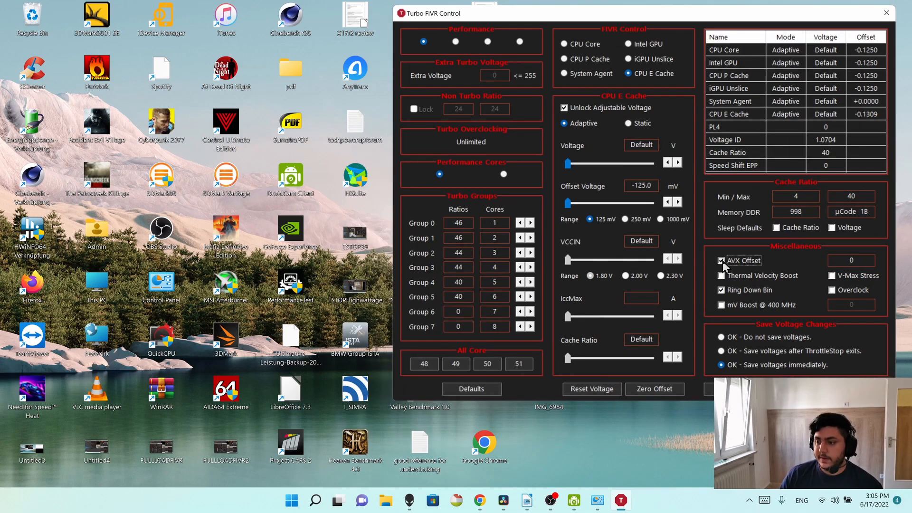
- Enable AVX Offset with a value of 0 and reposition the Turbo FIVR Control window
{"action": "left_click", "coordinate": [722, 260]}
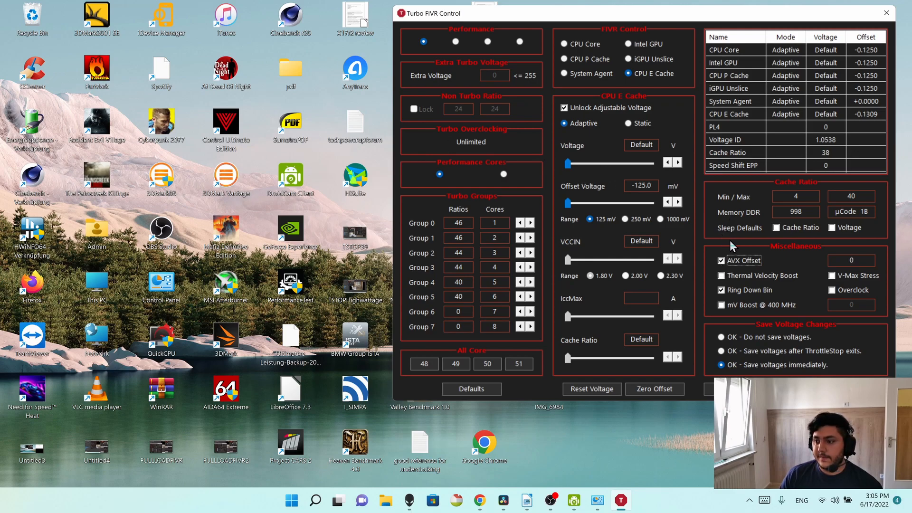
{"action": "left_click_drag", "start_coordinate": [726, 15], "coordinate": [588, 32]}
{"action": "left_click_drag", "start_coordinate": [362, 29], "coordinate": [494, 25]}
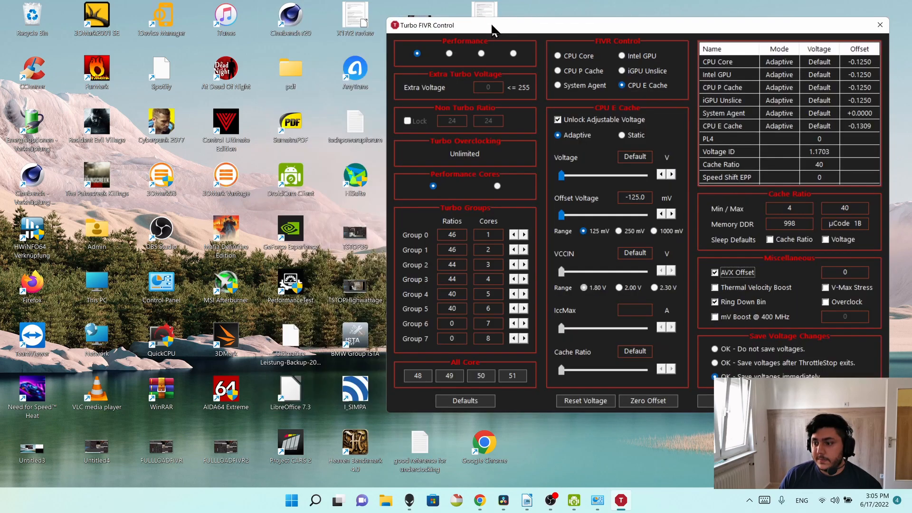
{"action": "left_click", "coordinate": [855, 273]}
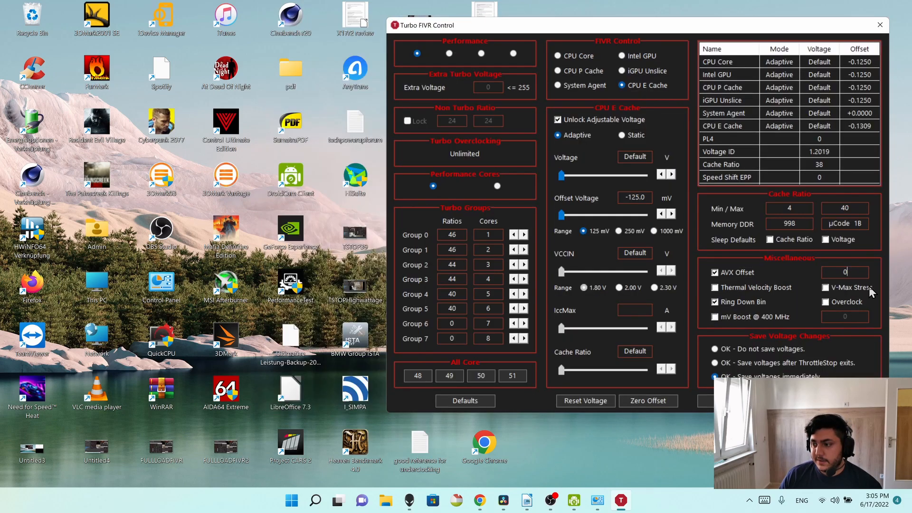
{"action": "double_click", "coordinate": [844, 272]}
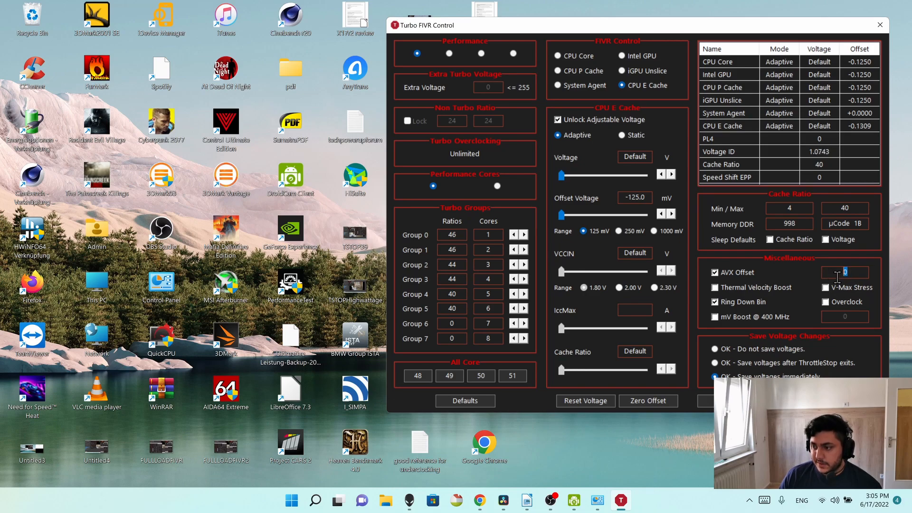
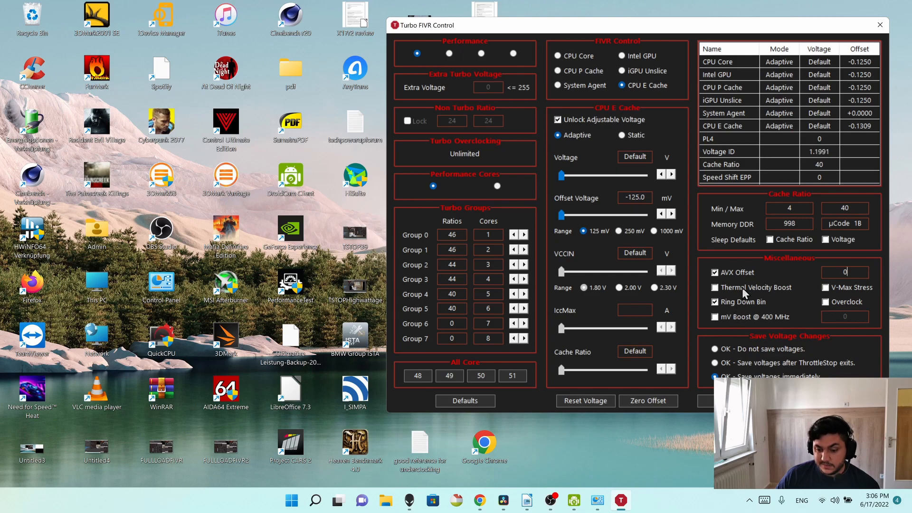
- Go over the Thermal Velocity Boost option and toggle Ring Down Bin off and back on
{"action": "left_click", "coordinate": [714, 288]}
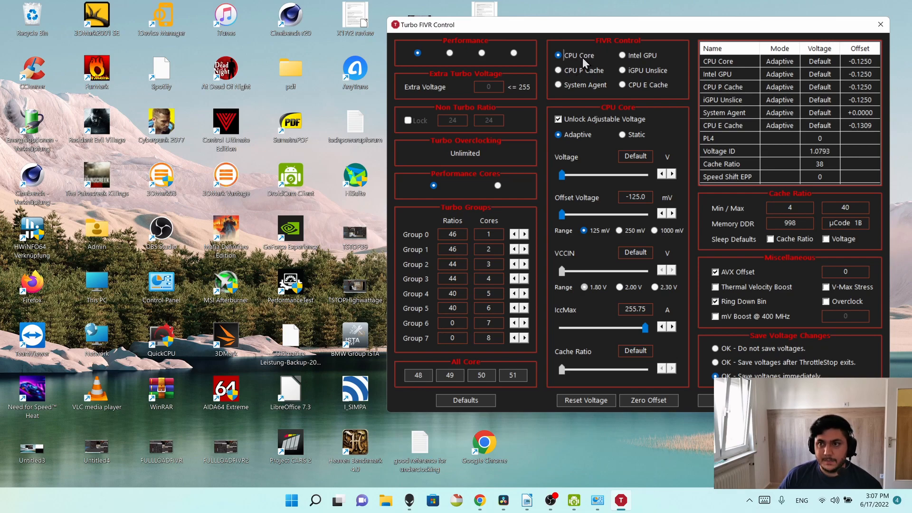
{"action": "left_click_drag", "start_coordinate": [651, 32], "coordinate": [671, 31]}
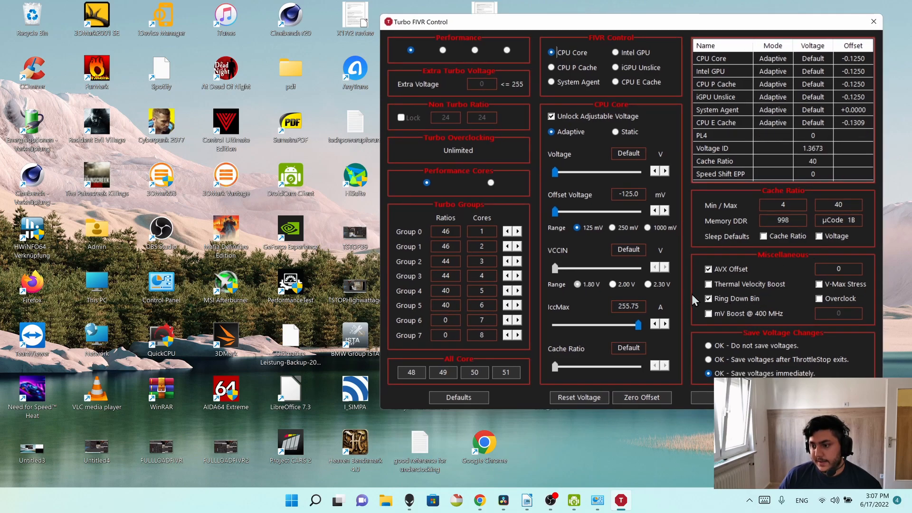
{"action": "left_click", "coordinate": [712, 297]}
{"action": "left_click", "coordinate": [710, 297]}
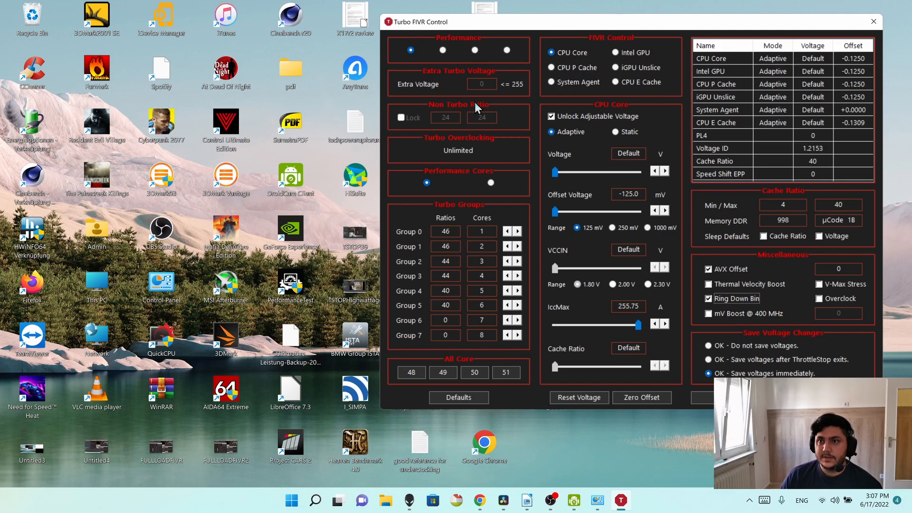
{"action": "left_click_drag", "start_coordinate": [639, 24], "coordinate": [602, 53]}
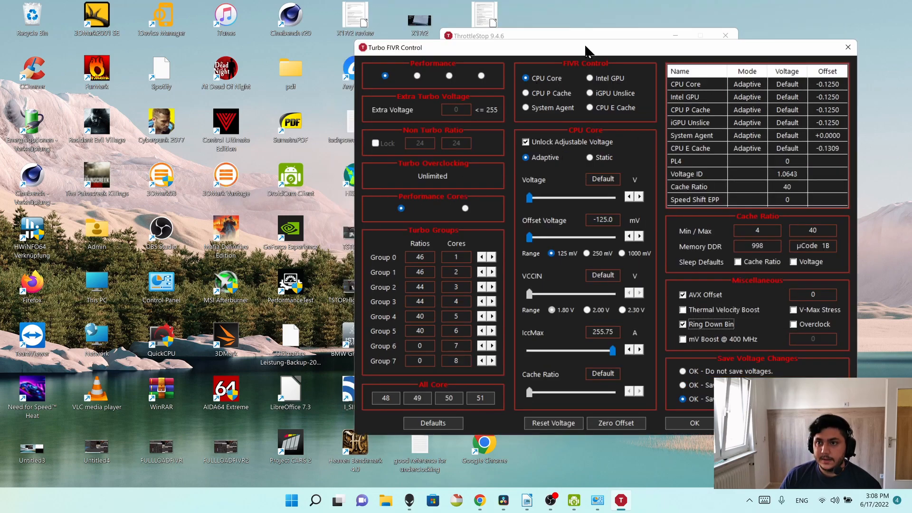
{"action": "left_click_drag", "start_coordinate": [586, 46], "coordinate": [579, 38]}
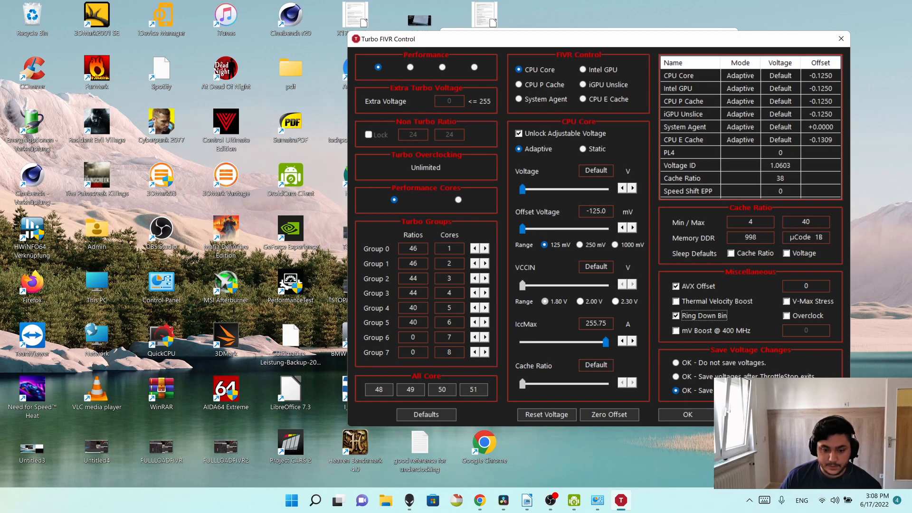
- Go over the V-Max Stress and Overclock options, leave both disabled, and confirm the Turbo FIVR Control settings
{"action": "key", "text": "alt+Tab"}
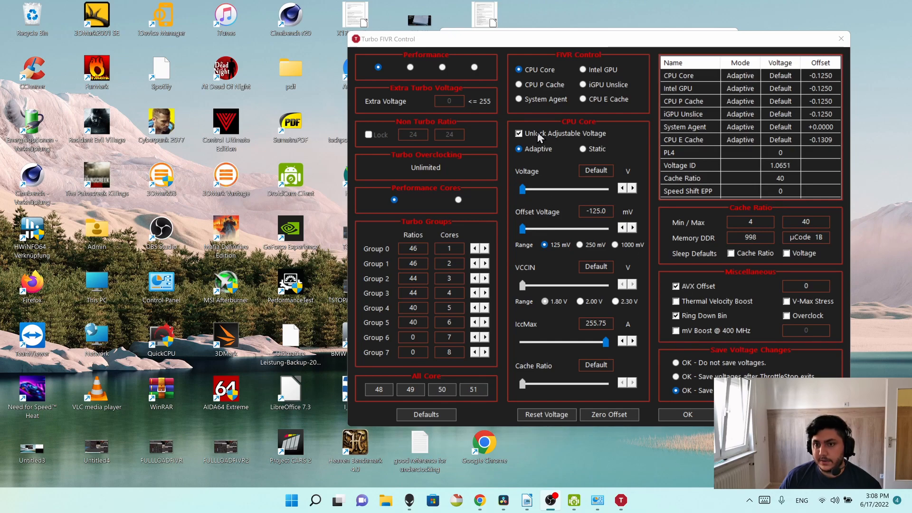
{"action": "left_click_drag", "start_coordinate": [546, 39], "coordinate": [545, 31]}
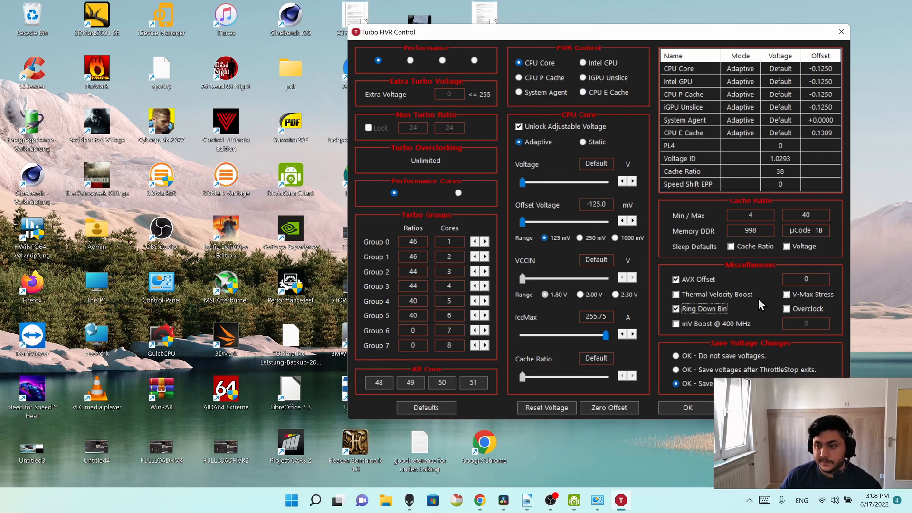
{"action": "left_click", "coordinate": [787, 295]}
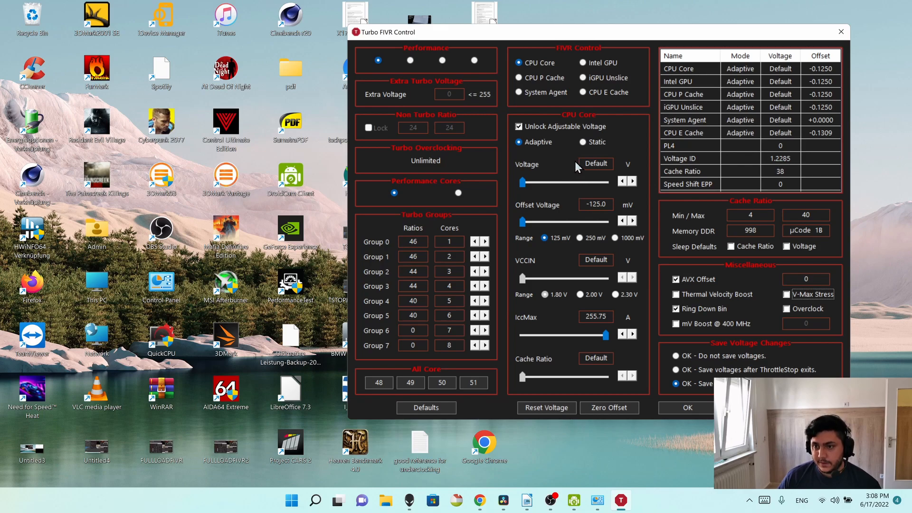
{"action": "left_click", "coordinate": [596, 165]}
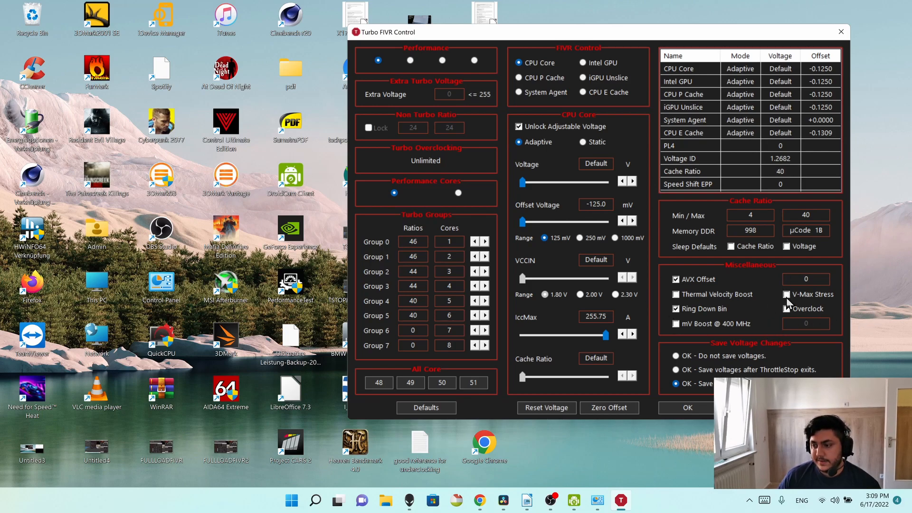
{"action": "left_click", "coordinate": [787, 309]}
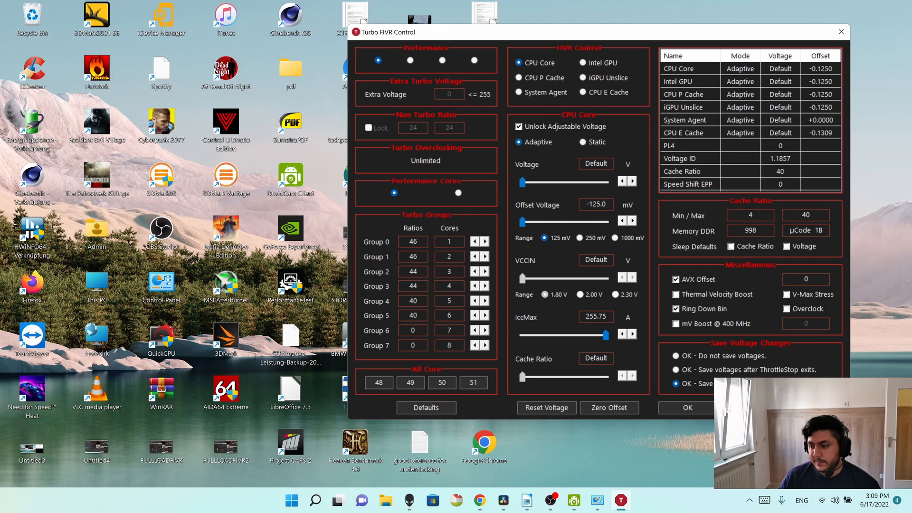
{"action": "left_click", "coordinate": [702, 408]}
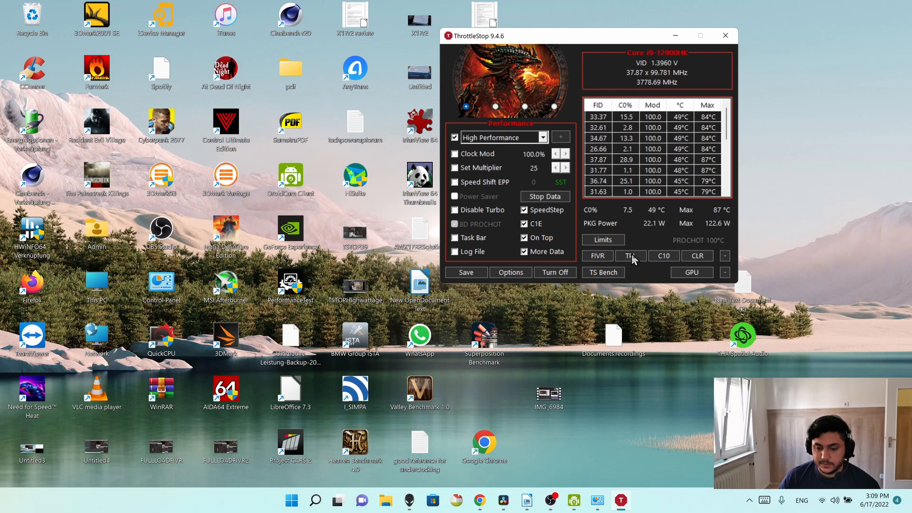
- Open the Turbo Power Limits and examine the Long Power PL1 value
{"action": "left_click", "coordinate": [632, 255]}
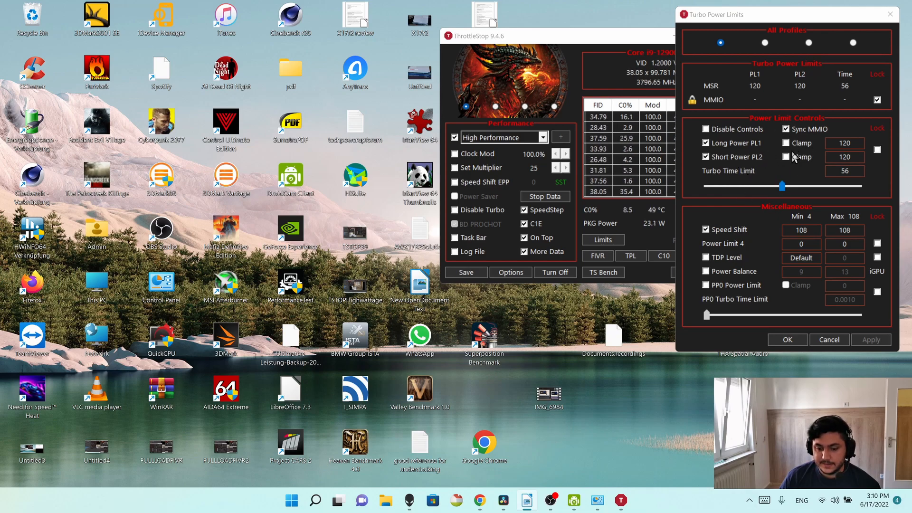
{"action": "mouse_move", "coordinate": [771, 19]}
{"action": "left_mouse_down"}
{"action": "mouse_move", "coordinate": [706, 17]}
{"action": "mouse_move", "coordinate": [799, 21]}
{"action": "mouse_move", "coordinate": [778, 21]}
{"action": "left_mouse_up"}
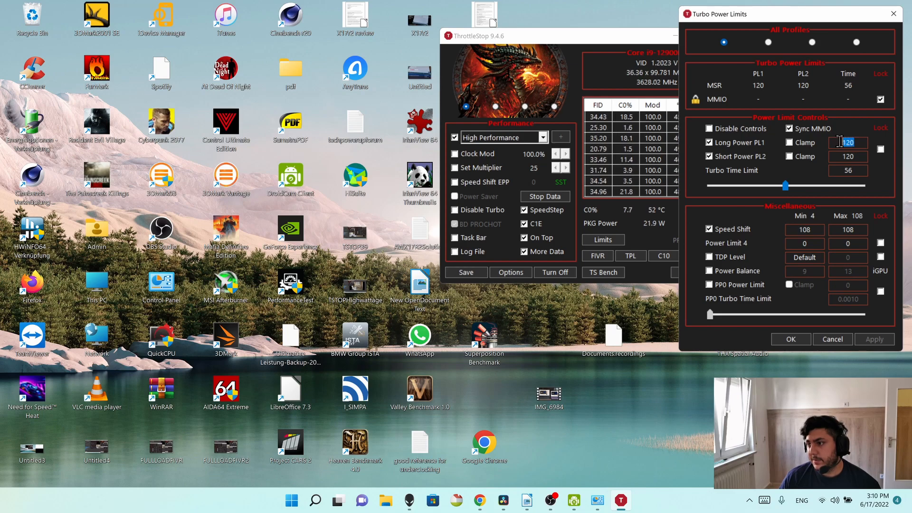
{"action": "mouse_move", "coordinate": [859, 143]}
{"action": "left_mouse_down"}
{"action": "mouse_move", "coordinate": [840, 139]}
{"action": "mouse_move", "coordinate": [845, 144]}
{"action": "left_mouse_up"}
{"action": "left_click", "coordinate": [857, 144]}
{"action": "left_click", "coordinate": [855, 147]}
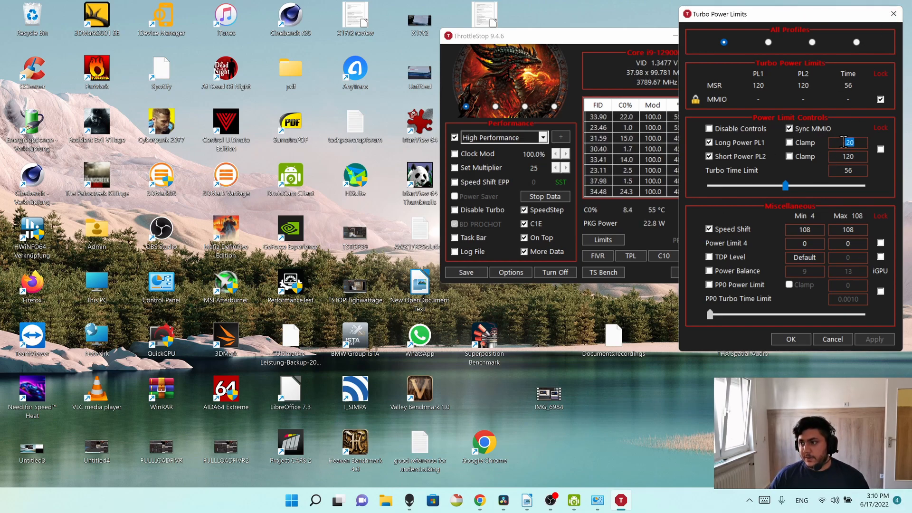
{"action": "left_click_drag", "start_coordinate": [858, 142], "coordinate": [840, 140]}
{"action": "left_click", "coordinate": [851, 142]}
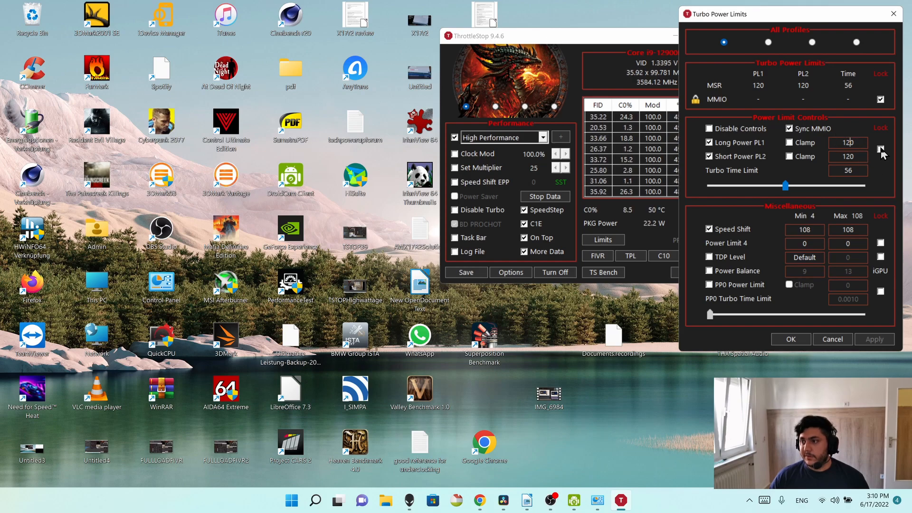
{"action": "left_click", "coordinate": [856, 146]}
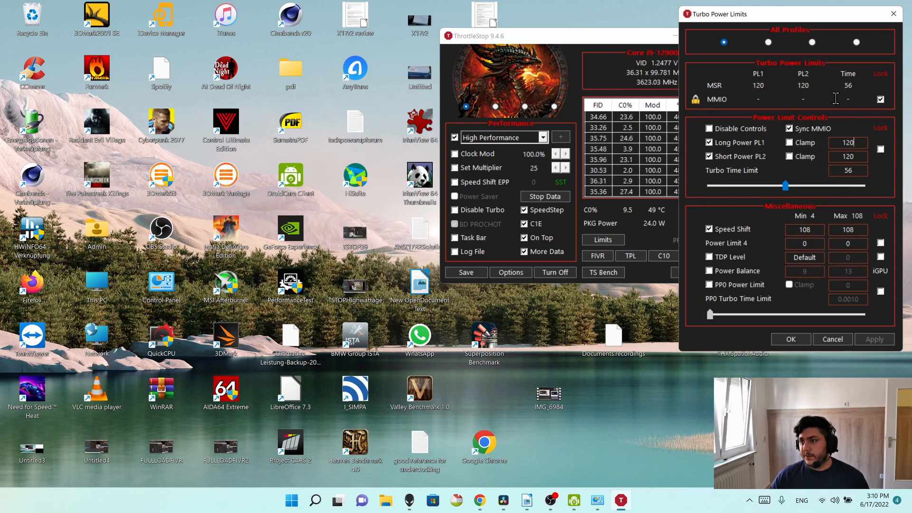
- Reposition the Turbo Power Limits window and recheck the Long Power PL1 limit
{"action": "left_click_drag", "start_coordinate": [837, 22], "coordinate": [837, 25]}
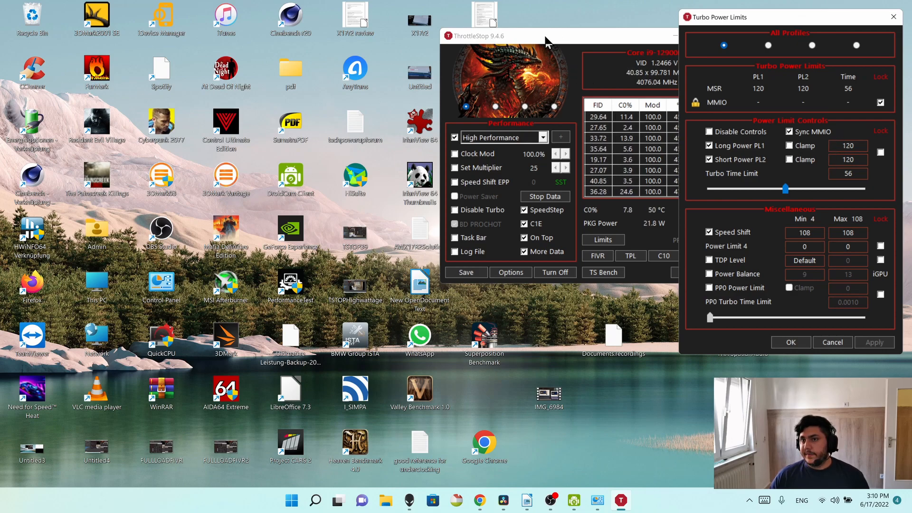
{"action": "left_click", "coordinate": [581, 40]}
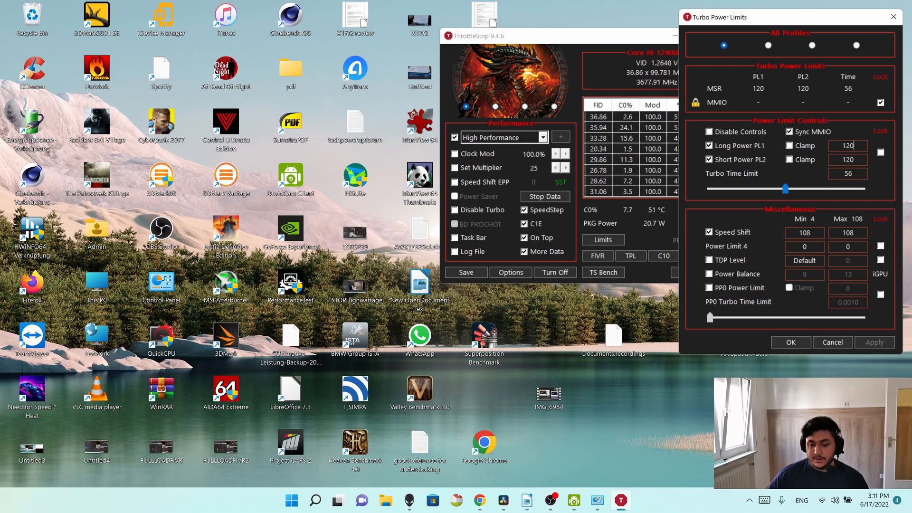
{"action": "key", "text": "alt+Tab"}
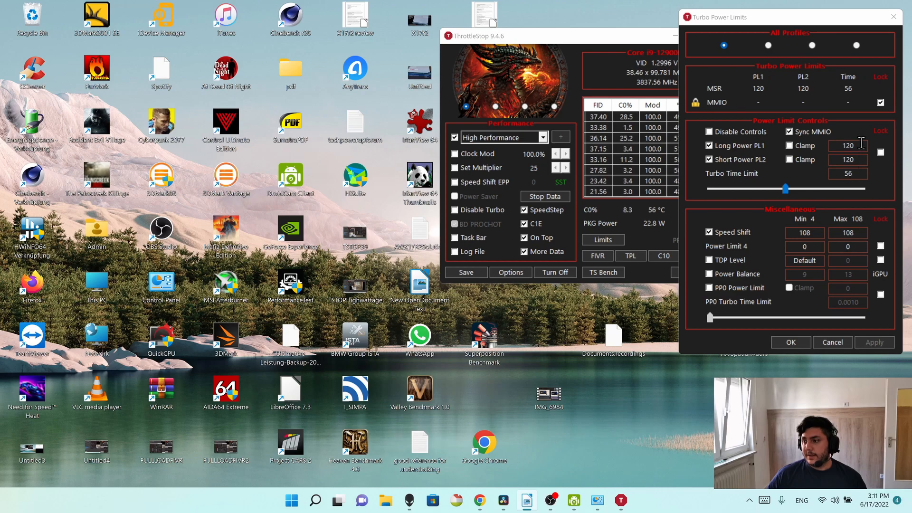
{"action": "left_click_drag", "start_coordinate": [861, 145], "coordinate": [847, 146]}
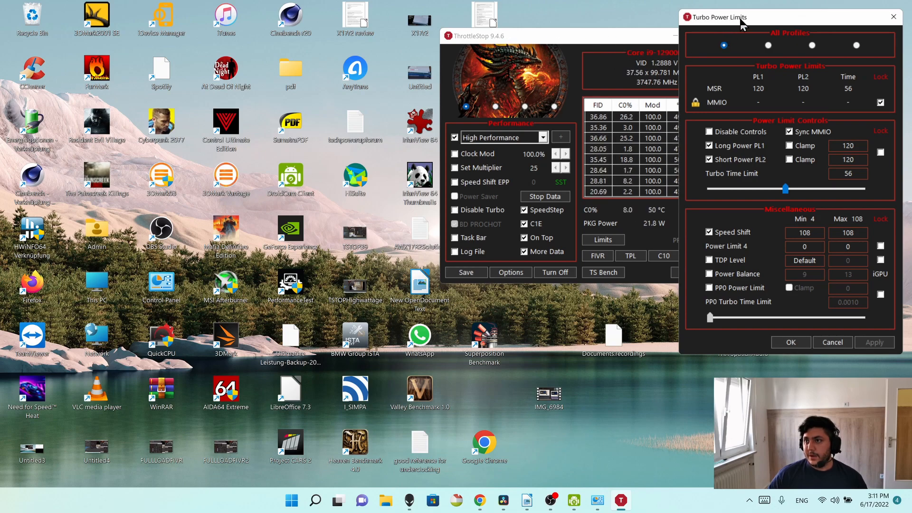
{"action": "left_click_drag", "start_coordinate": [737, 17], "coordinate": [747, 12]}
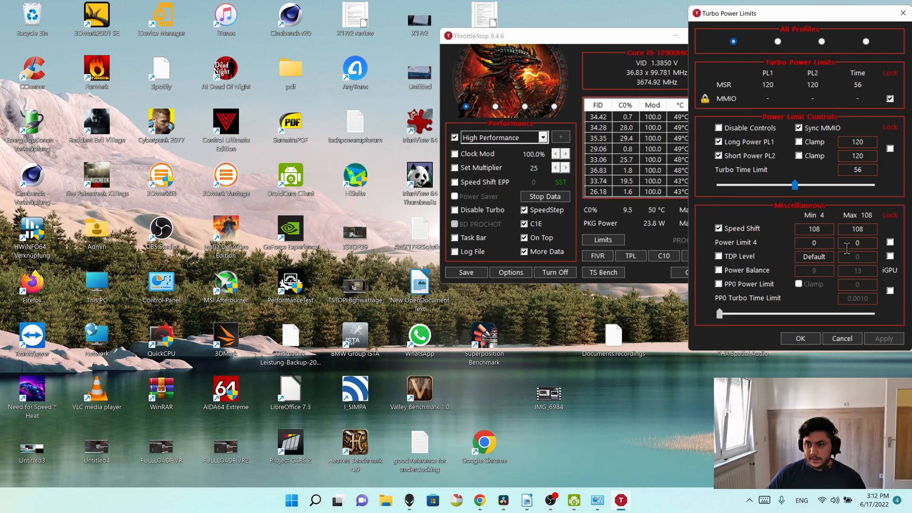
- Disable Speed Shift, acknowledge the unlock notice and confirm the Turbo Power Limits
{"action": "left_click", "coordinate": [718, 229]}
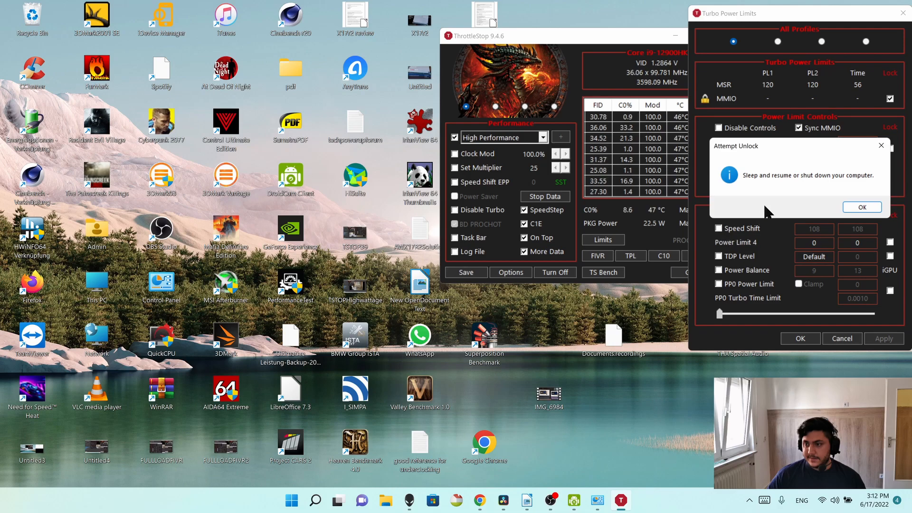
{"action": "left_click", "coordinate": [861, 207]}
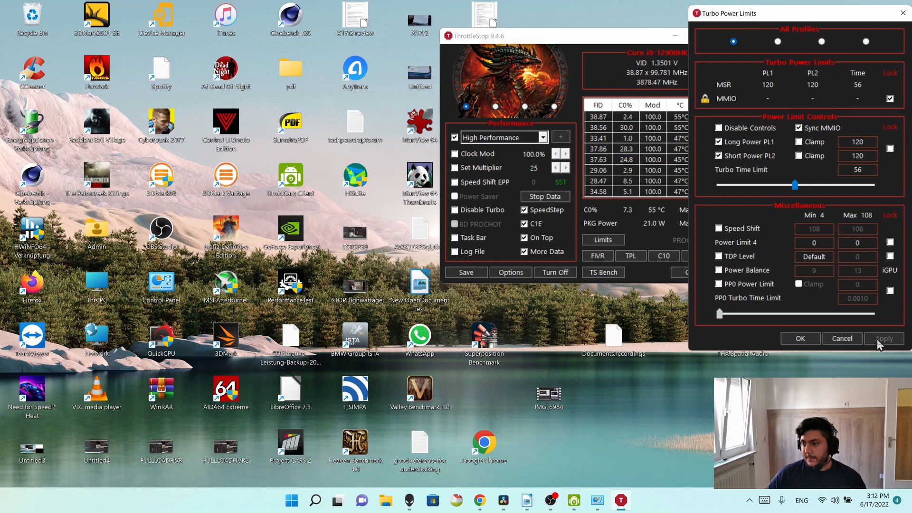
{"action": "left_click", "coordinate": [792, 337]}
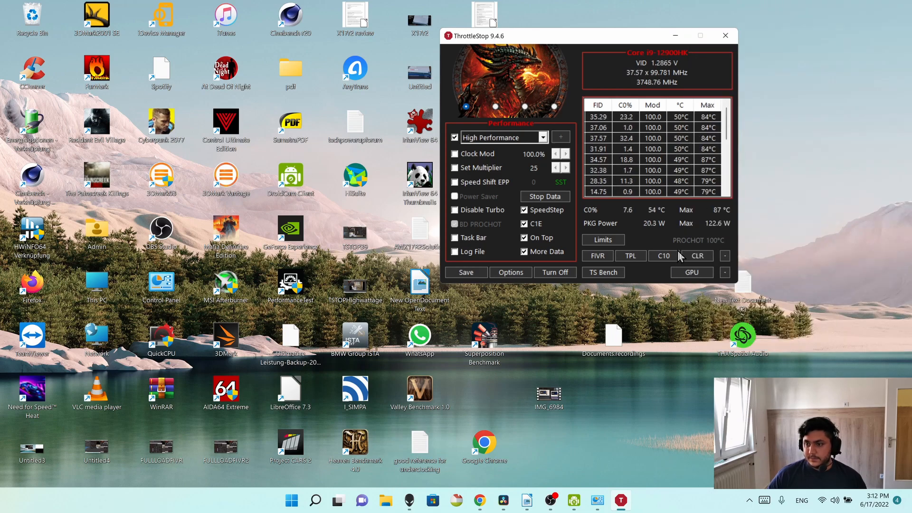
- Move the ThrottleStop window out of the way and launch Cinebench R23
{"action": "left_click_drag", "start_coordinate": [589, 39], "coordinate": [757, 28]}
{"action": "double_click", "coordinate": [39, 175]}
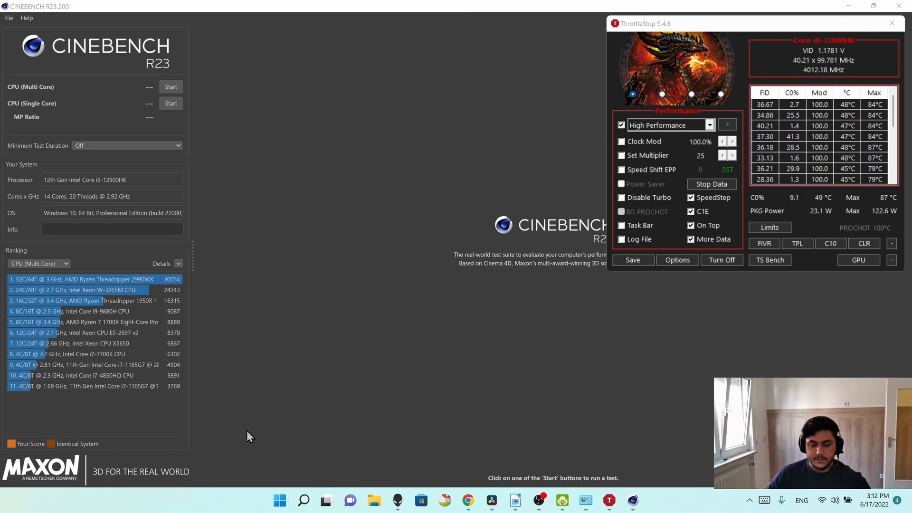
- Switch to Alienware Command Center, maximise it and move ThrottleStop aside to inspect the thermal and power profiles
{"action": "left_click", "coordinate": [398, 501]}
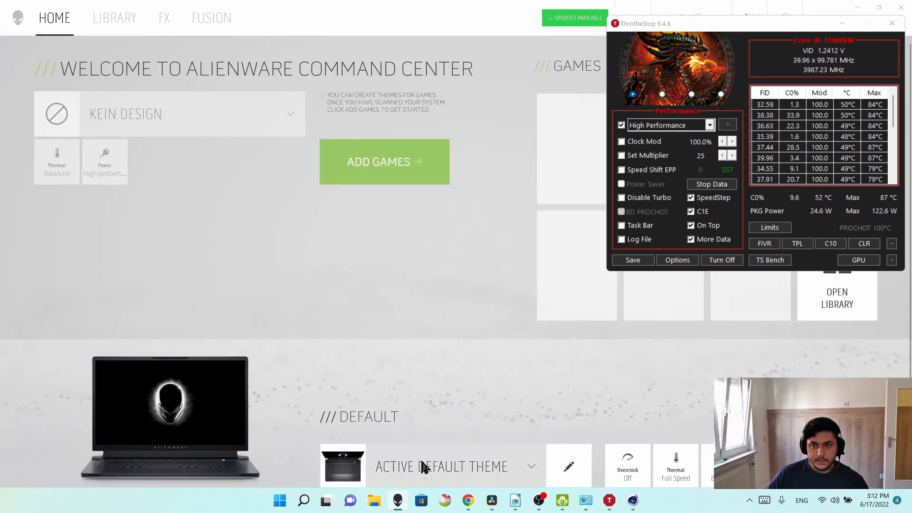
{"action": "left_click_drag", "start_coordinate": [821, 27], "coordinate": [813, 40]}
{"action": "left_click_drag", "start_coordinate": [604, 2], "coordinate": [626, 8]}
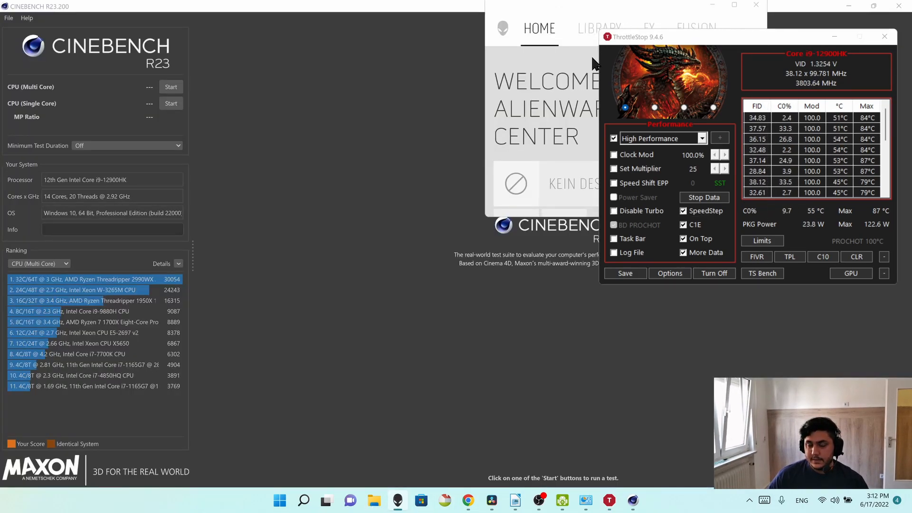
{"action": "left_click", "coordinate": [734, 5]}
{"action": "left_click_drag", "start_coordinate": [780, 41], "coordinate": [765, 78]}
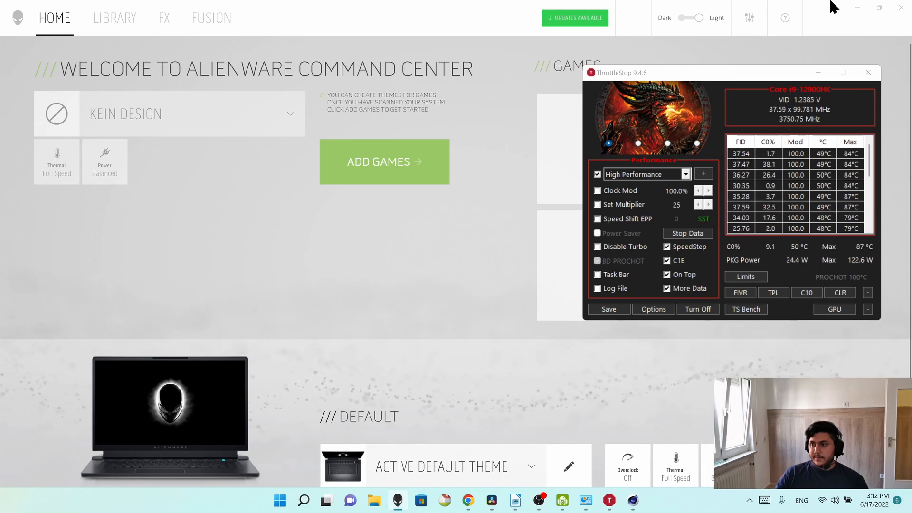
- Close and reopen Alienware Command Center, recheck the thermal and power profiles, and minimise it
{"action": "left_click", "coordinate": [894, 13]}
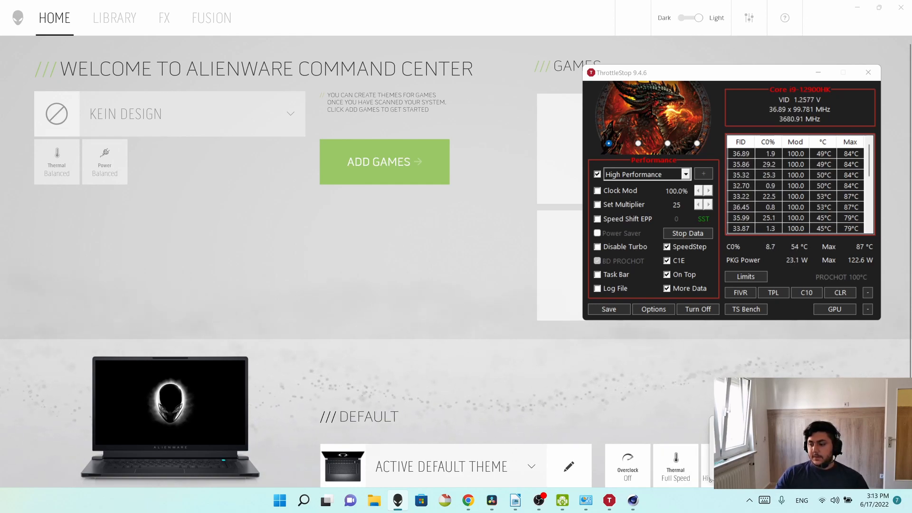
{"action": "left_click", "coordinate": [901, 8]}
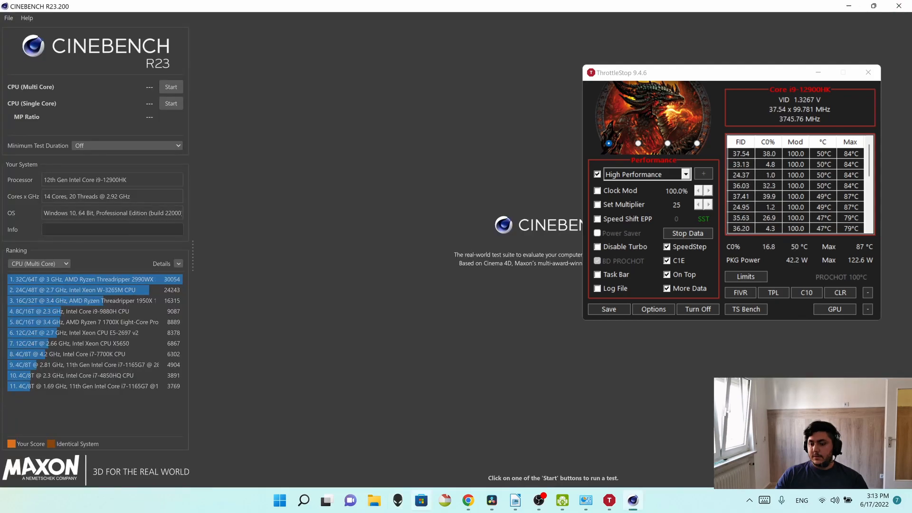
{"action": "left_click", "coordinate": [397, 507]}
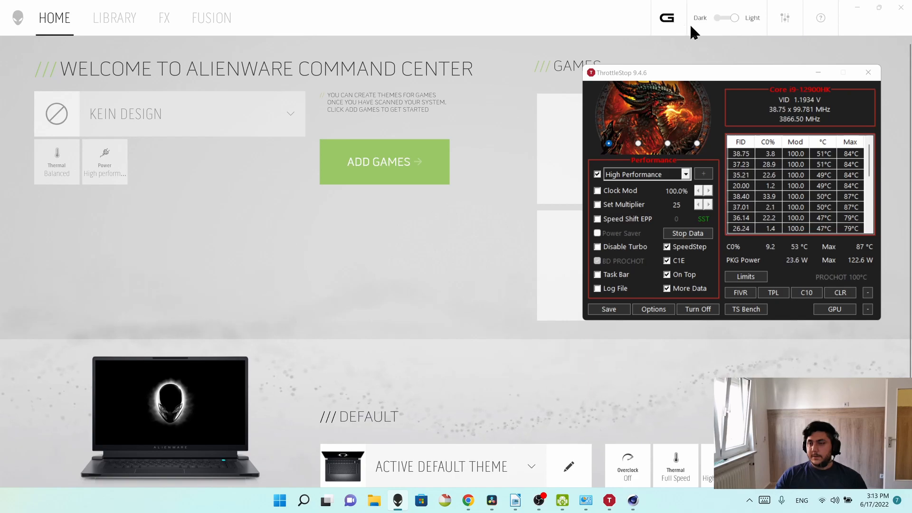
{"action": "left_click", "coordinate": [858, 7]}
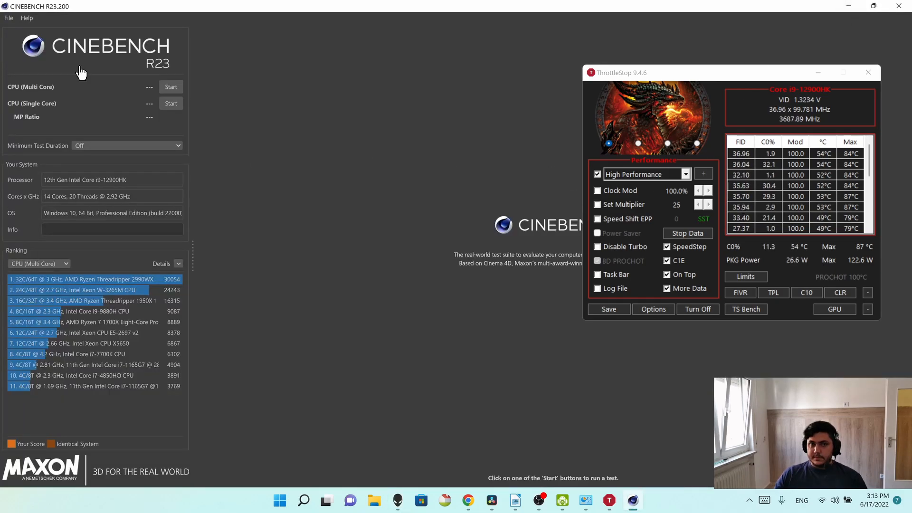
- Start the CPU (Multi Core) test in Cinebench and place the ThrottleStop window where its readings can be monitored
{"action": "left_click", "coordinate": [167, 87]}
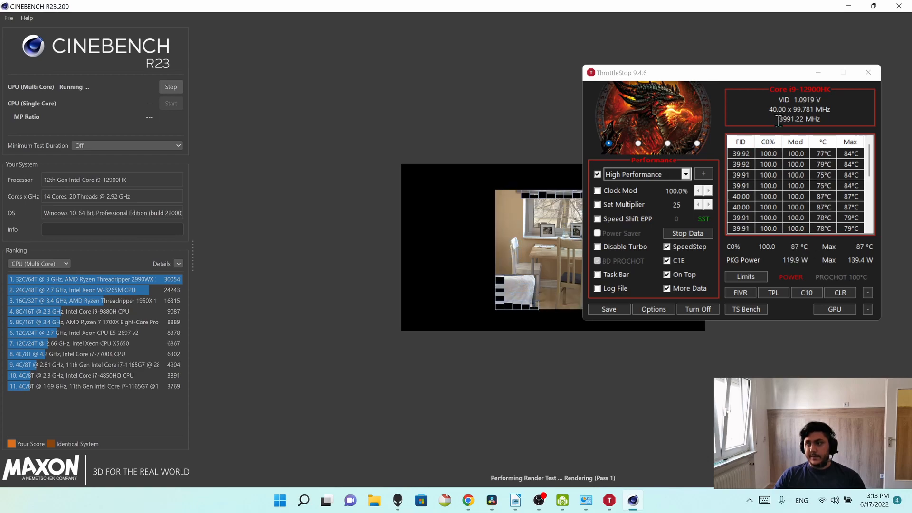
{"action": "left_click", "coordinate": [818, 73]}
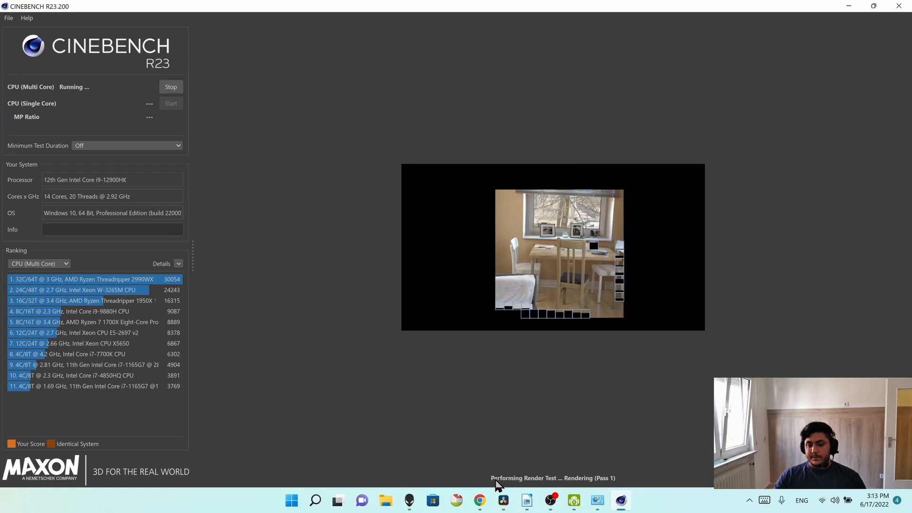
{"action": "left_click", "coordinate": [749, 501]}
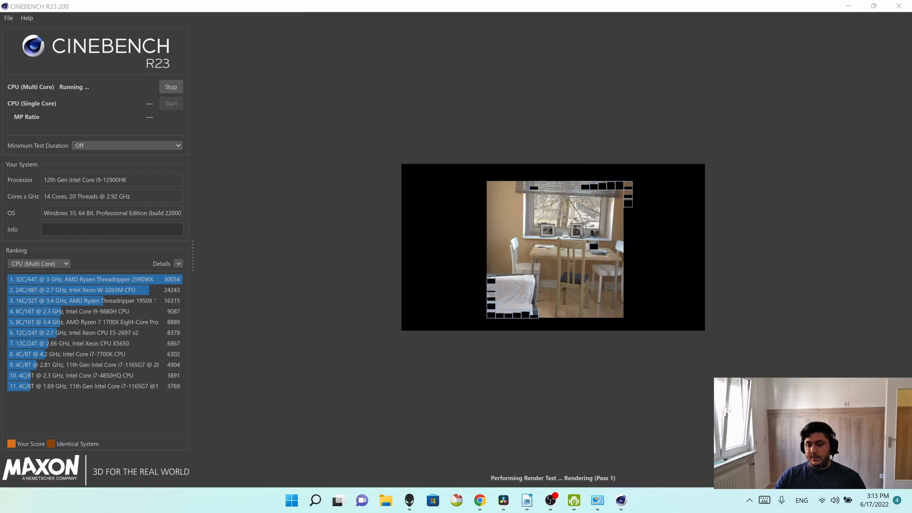
{"action": "left_click", "coordinate": [737, 459]}
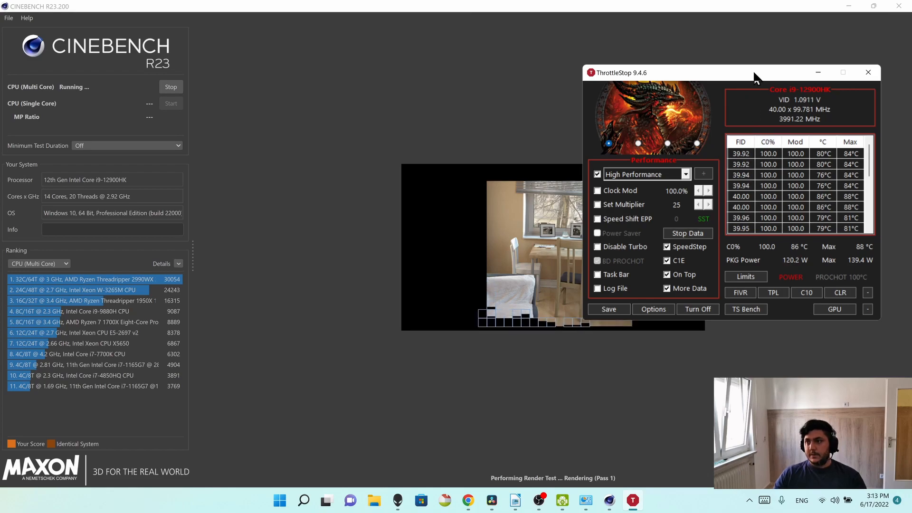
{"action": "left_click_drag", "start_coordinate": [750, 72], "coordinate": [721, 34]}
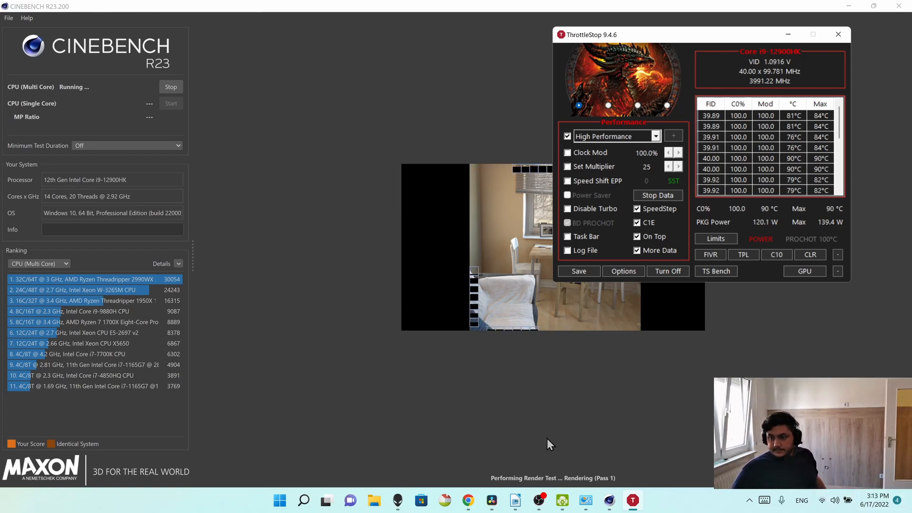
- Open ThrottleStop's FIVR control beside the main readings and examine the Group 5 turbo ratio against the core clock
{"action": "left_click", "coordinate": [710, 255]}
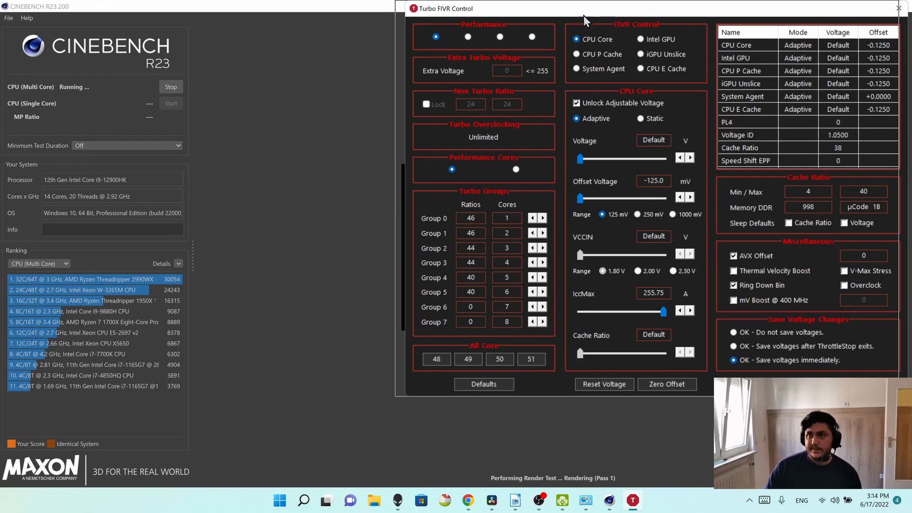
{"action": "left_click_drag", "start_coordinate": [629, 7], "coordinate": [226, 32]}
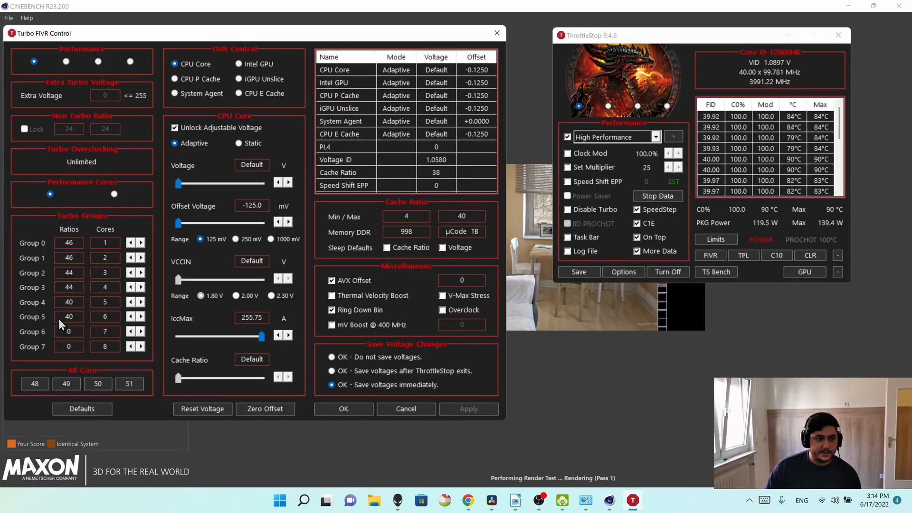
{"action": "left_click_drag", "start_coordinate": [375, 38], "coordinate": [449, 70]}
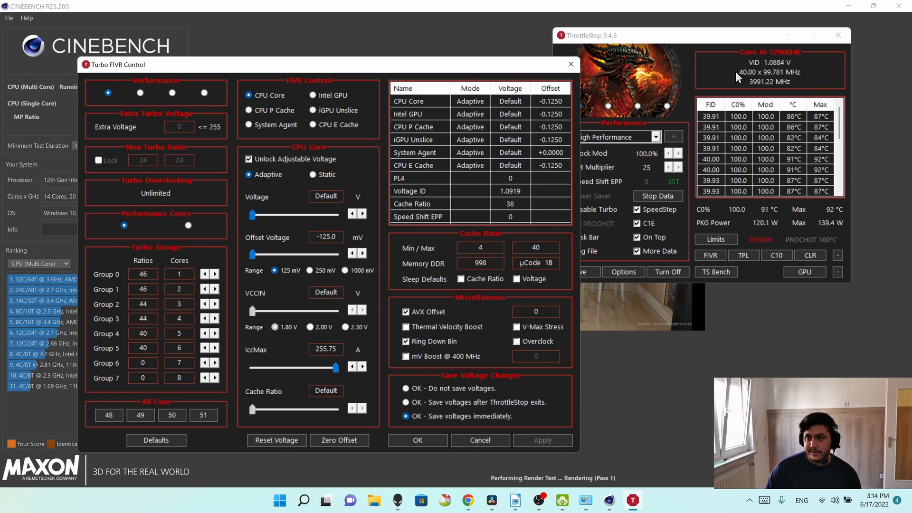
{"action": "double_click", "coordinate": [135, 349]}
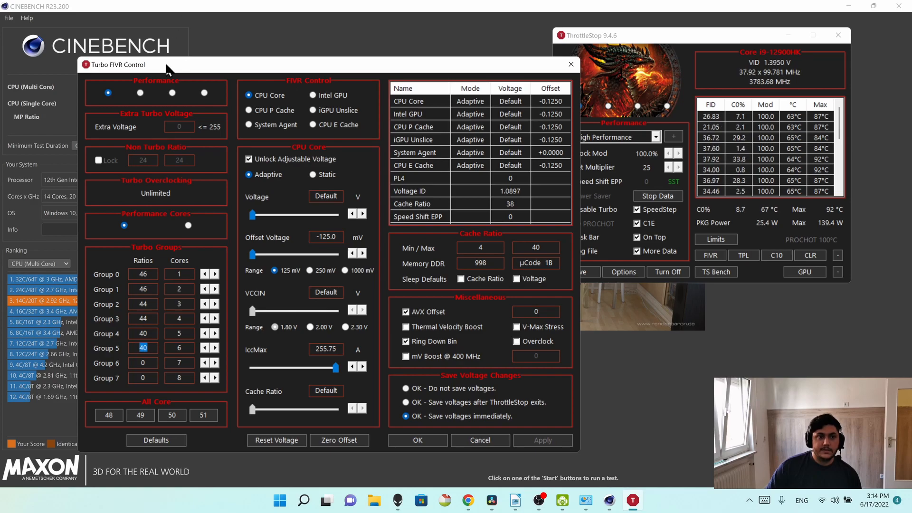
{"action": "left_click_drag", "start_coordinate": [251, 86], "coordinate": [227, 84]}
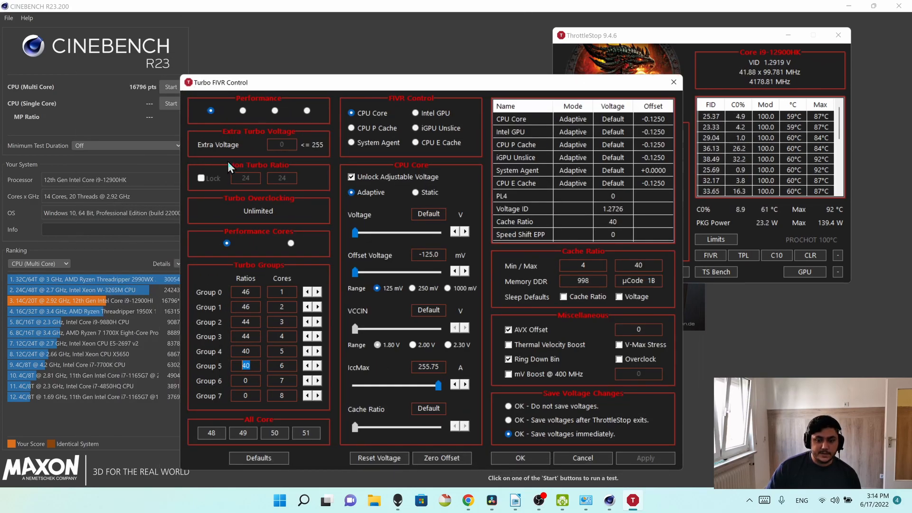
- Move the Turbo FIVR Control window up, minimise DaVinci Resolve and bring Cinebench back to the front
{"action": "mouse_move", "coordinate": [609, 500]}
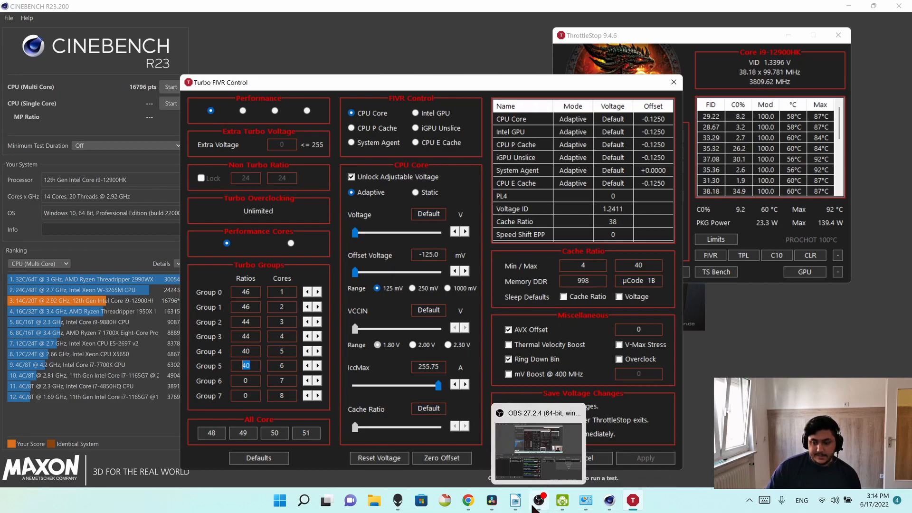
{"action": "left_click_drag", "start_coordinate": [229, 82], "coordinate": [238, 35]}
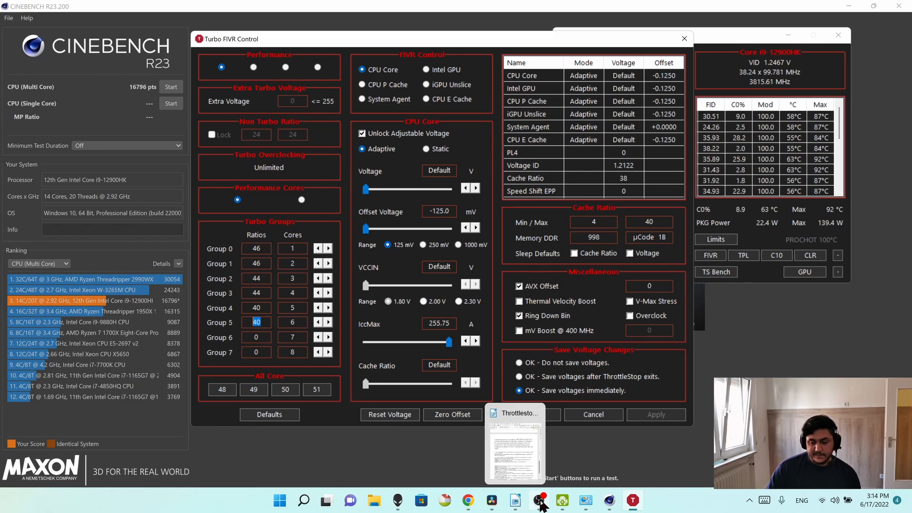
{"action": "mouse_move", "coordinate": [544, 503]}
{"action": "left_click", "coordinate": [436, 464]}
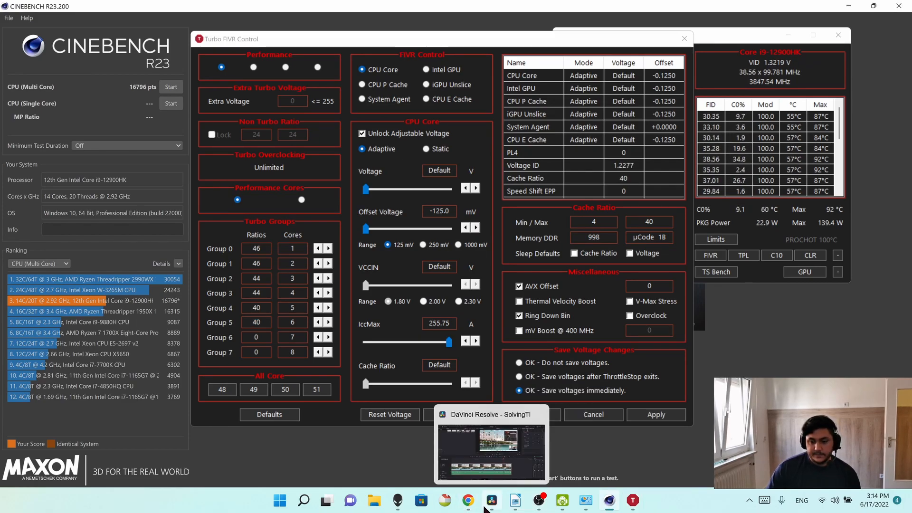
{"action": "left_click", "coordinate": [486, 508]}
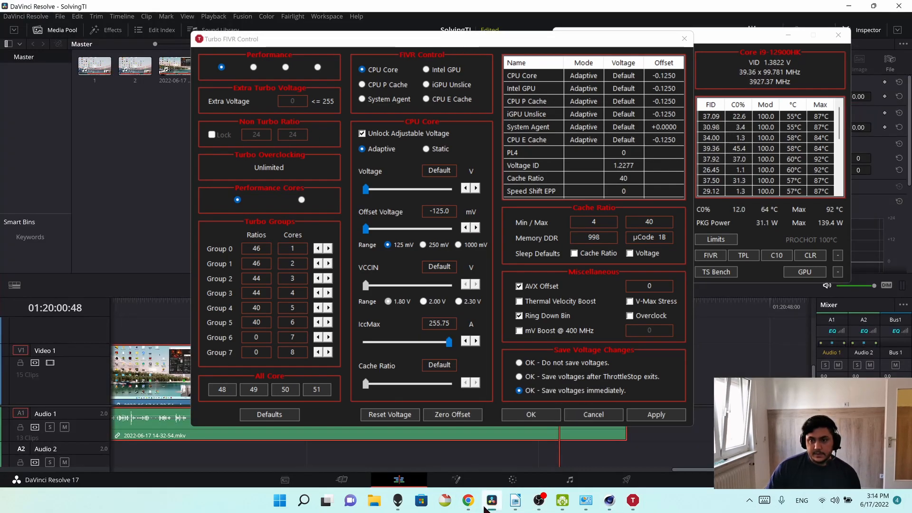
{"action": "left_click", "coordinate": [849, 6]}
{"action": "left_click", "coordinate": [848, 8]}
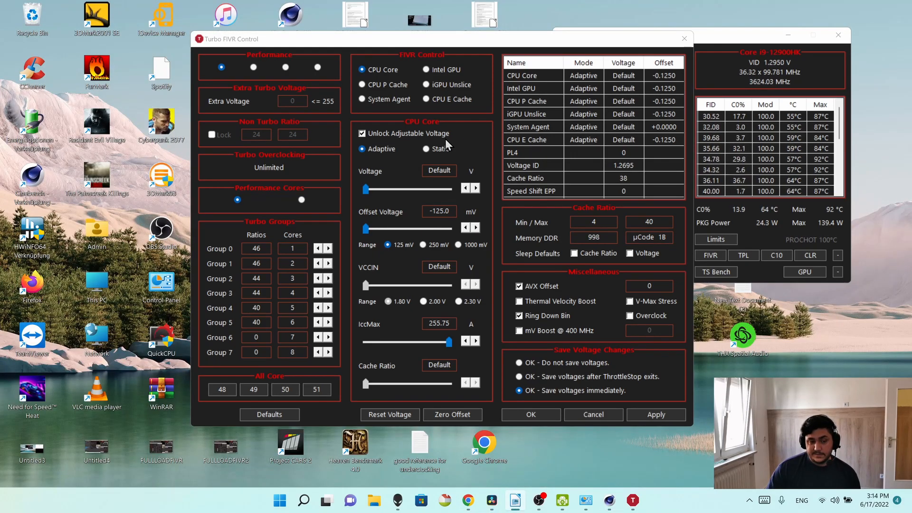
{"action": "mouse_move", "coordinate": [548, 506]}
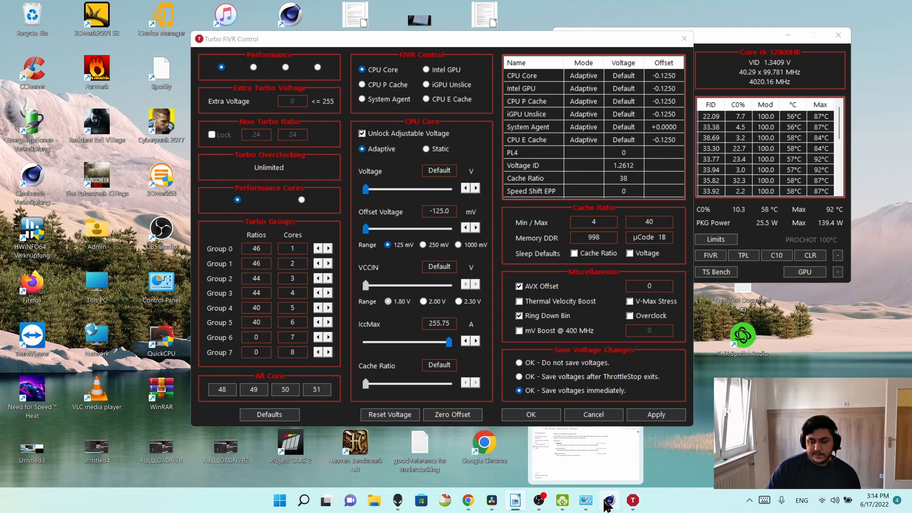
{"action": "left_click", "coordinate": [610, 501]}
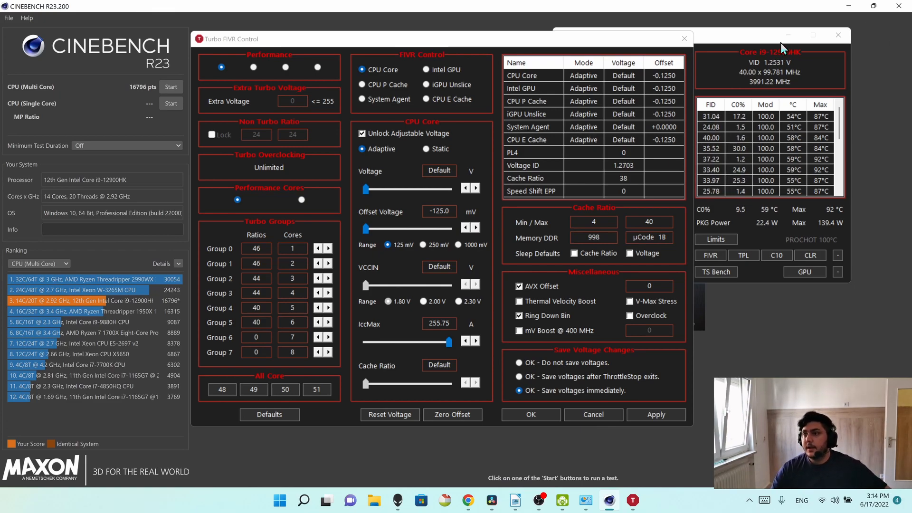
- Raise the Performance Cores turbo ratios of Group 4 and Group 5 to 43, then apply and confirm the FIVR settings
{"action": "left_click", "coordinate": [724, 36]}
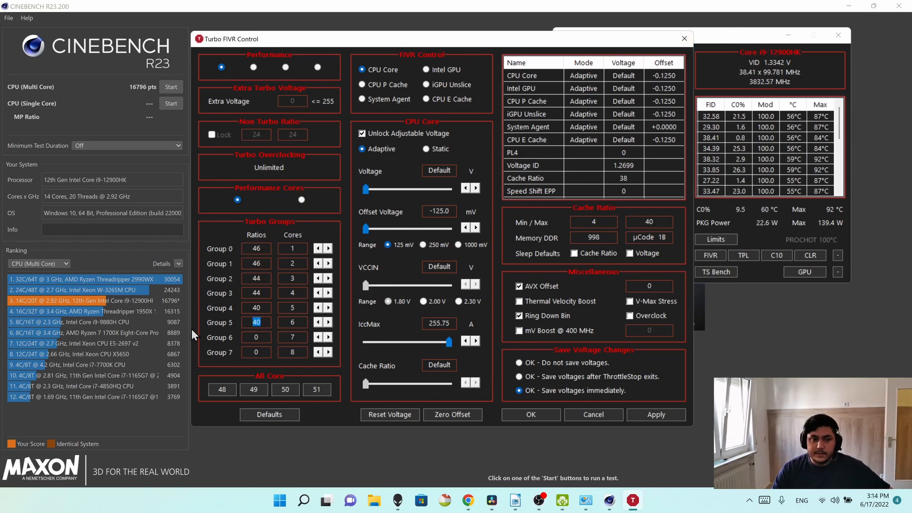
{"action": "left_click", "coordinate": [269, 322]}
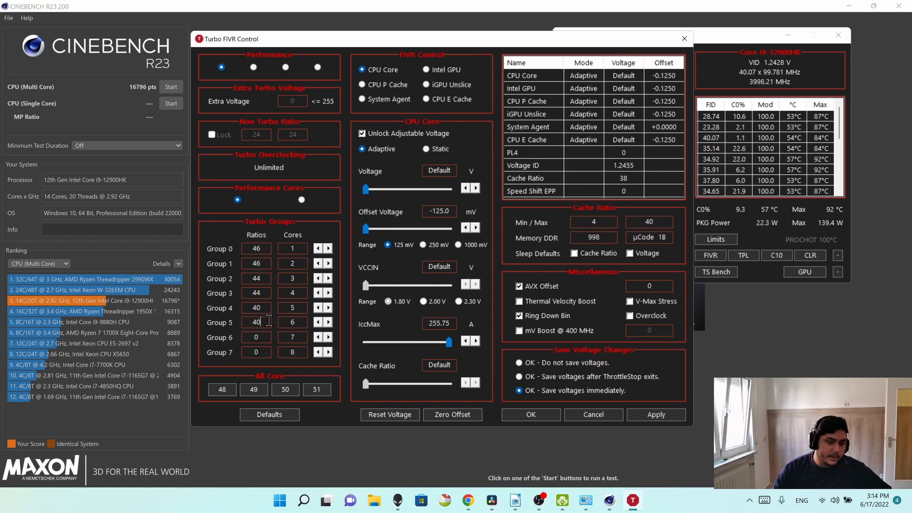
{"action": "left_click", "coordinate": [328, 307]}
{"action": "left_click", "coordinate": [328, 307]}
{"action": "left_click", "coordinate": [329, 322]}
{"action": "left_click", "coordinate": [328, 322]}
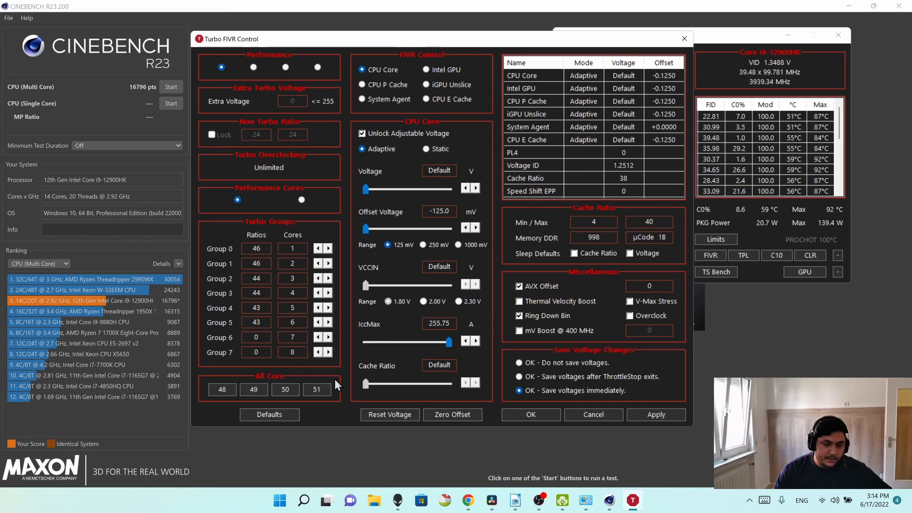
{"action": "left_click", "coordinate": [652, 418]}
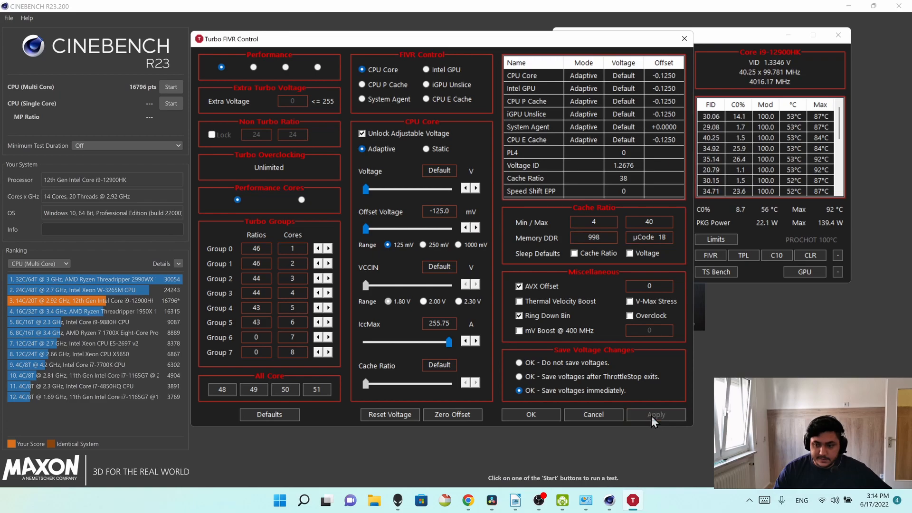
{"action": "left_click", "coordinate": [523, 417]}
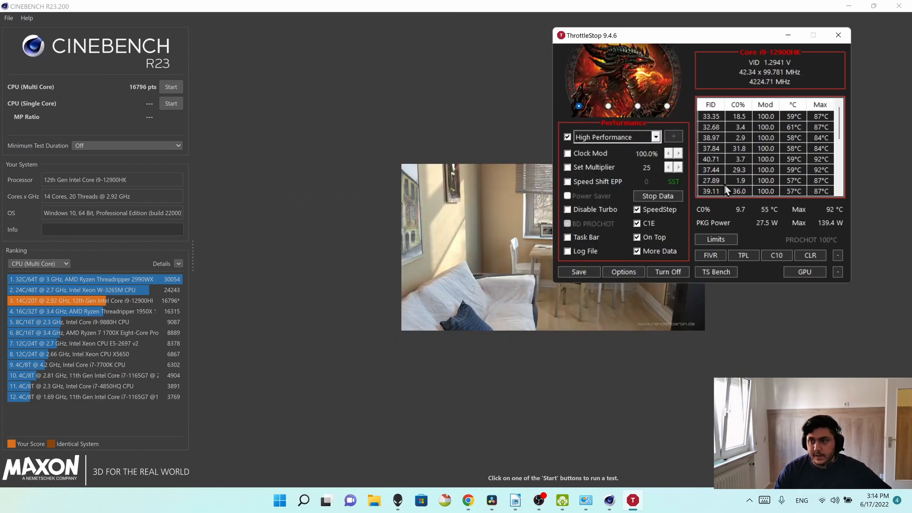
- Rerun the Cinebench CPU (Multi Core) test, review the per-core readings and clear ThrottleStop's recorded maximums during the run
{"action": "left_click", "coordinate": [176, 88]}
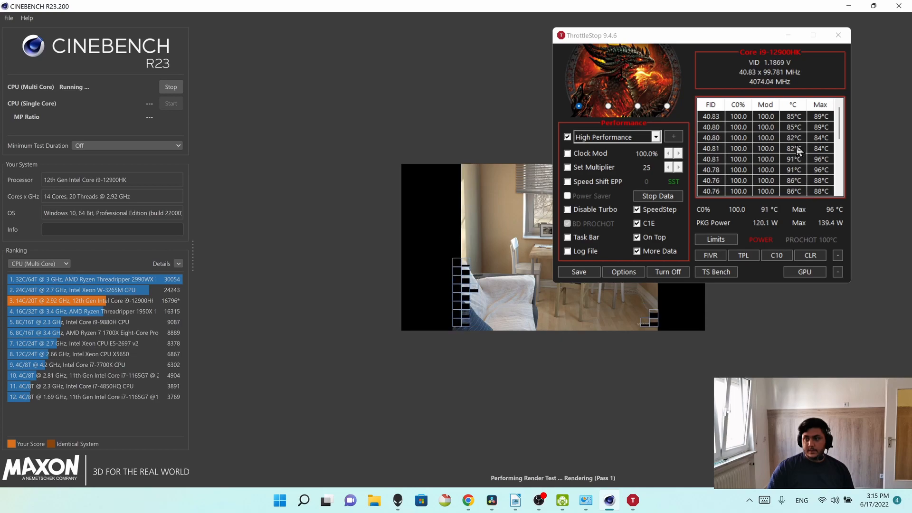
{"action": "scroll", "coordinate": [793, 143], "scroll_direction": "down", "scroll_amount": 3}
{"action": "scroll", "coordinate": [785, 153], "scroll_direction": "up", "scroll_amount": 3}
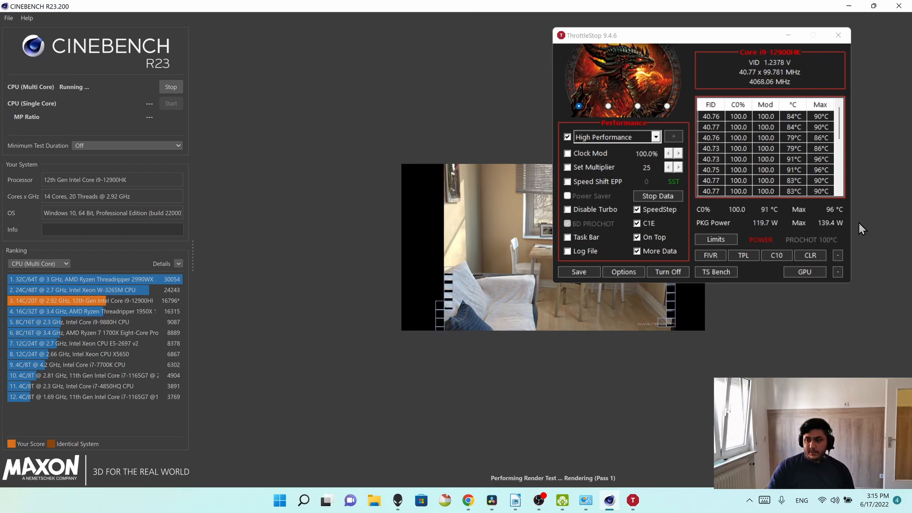
{"action": "left_click", "coordinate": [822, 257]}
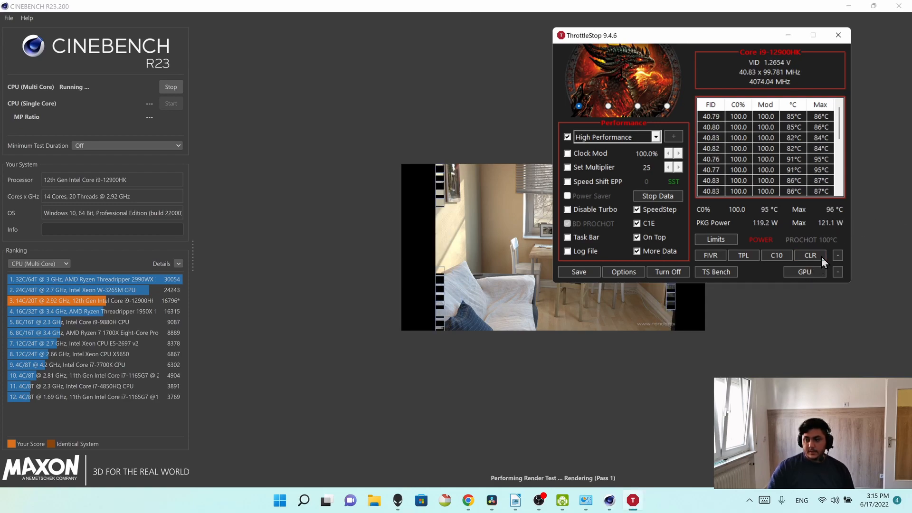
{"action": "left_click", "coordinate": [822, 257]}
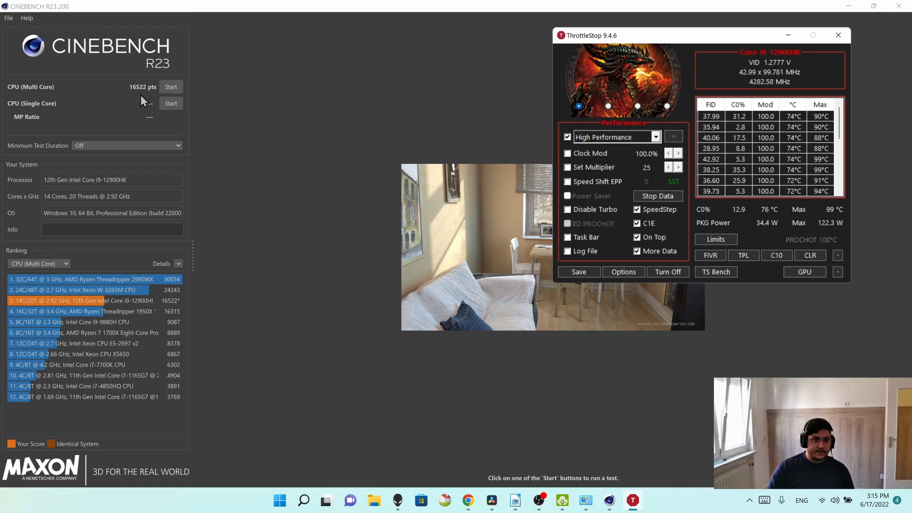
- Set both Long Power PL1 and Short Power PL2 to 125 in the Turbo Power Limits and confirm
{"action": "left_click", "coordinate": [130, 85]}
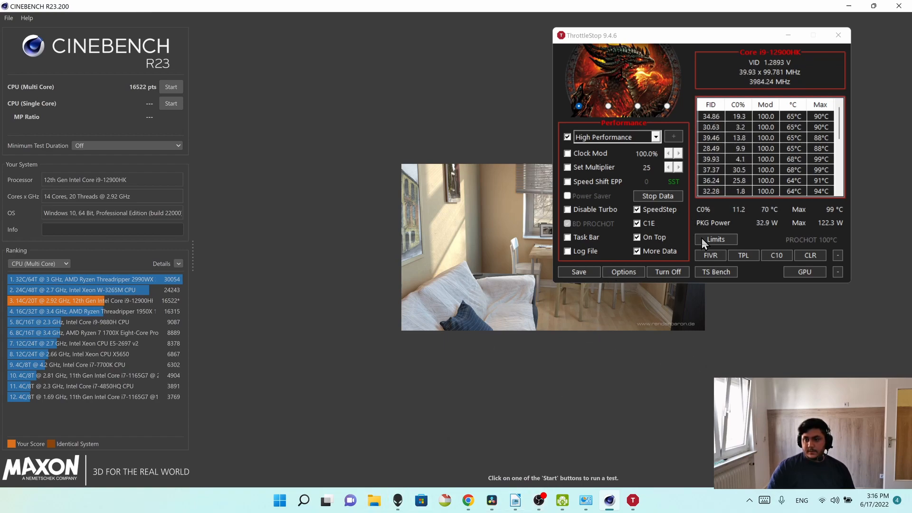
{"action": "left_click", "coordinate": [742, 255]}
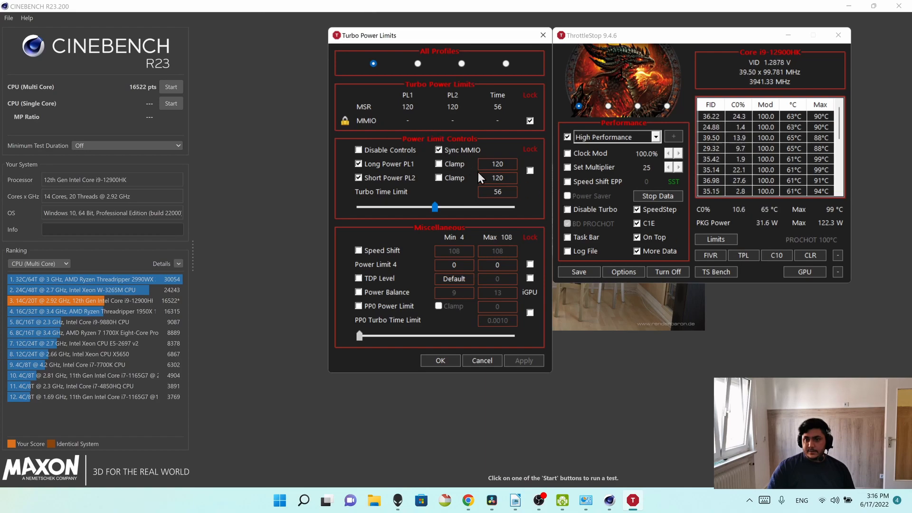
{"action": "double_click", "coordinate": [500, 163]}
{"action": "type", "text": "125"}
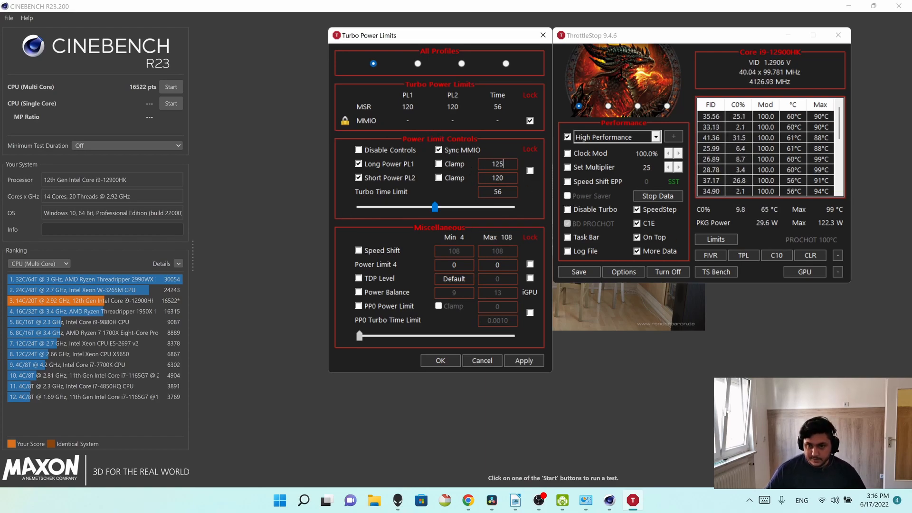
{"action": "double_click", "coordinate": [480, 168]}
{"action": "left_click_drag", "start_coordinate": [495, 171], "coordinate": [495, 171]}
{"action": "double_click", "coordinate": [495, 174]}
{"action": "type", "text": "125"}
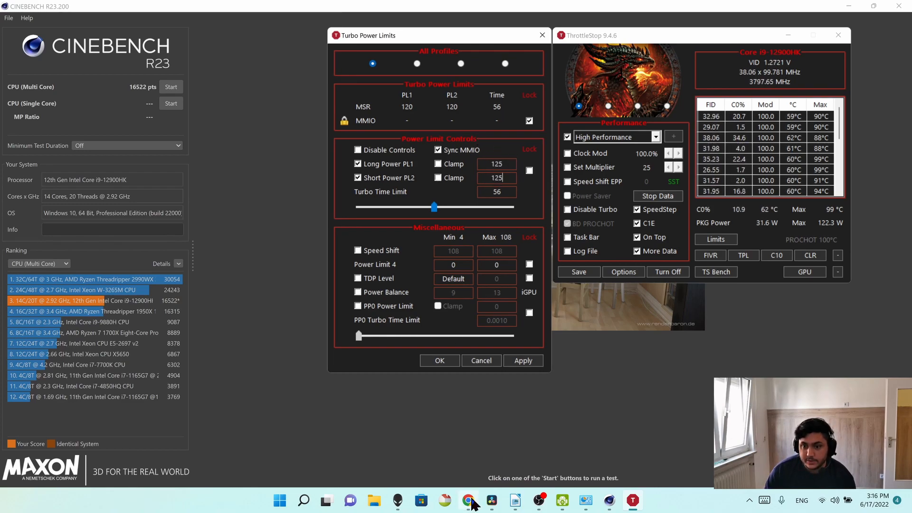
{"action": "left_click", "coordinate": [438, 363]}
- Rerun the Cinebench CPU (Multi Core) test, clear ThrottleStop's recorded maximums and check the Limit Reasons during the run
{"action": "left_click", "coordinate": [163, 85]}
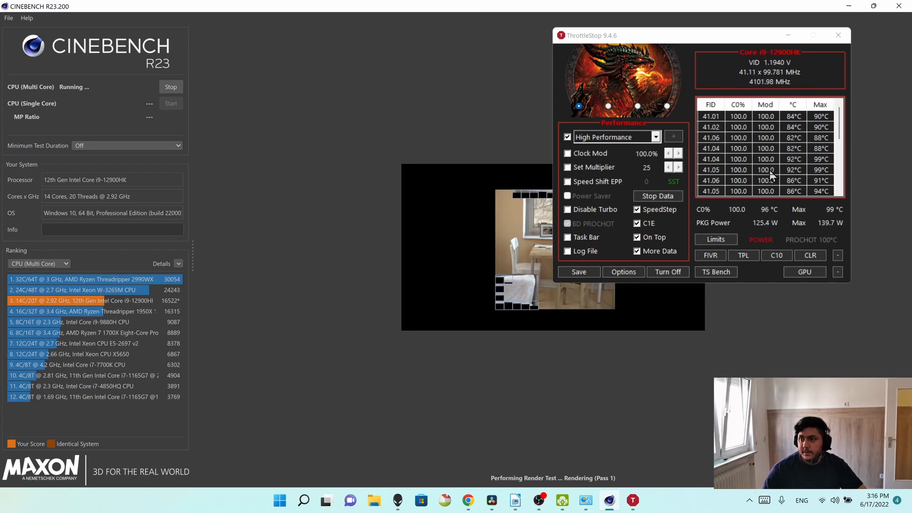
{"action": "left_click", "coordinate": [812, 255]}
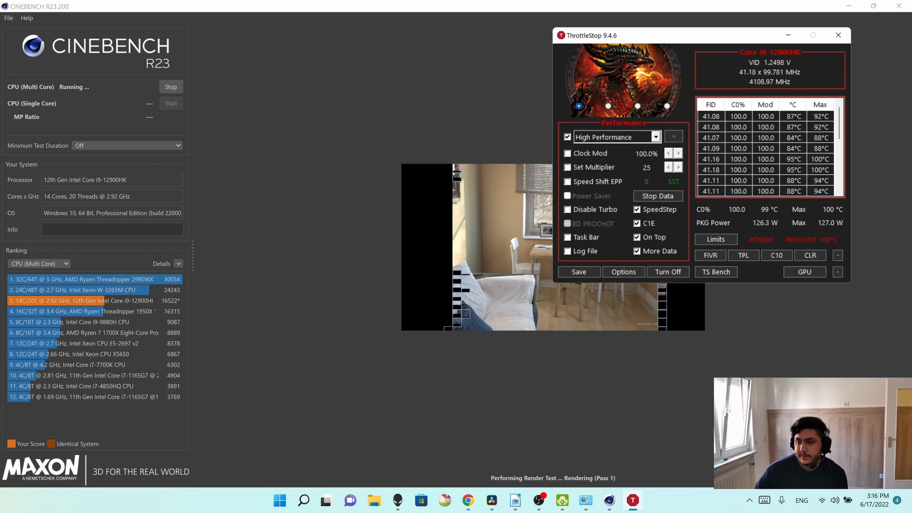
{"action": "left_click", "coordinate": [733, 244]}
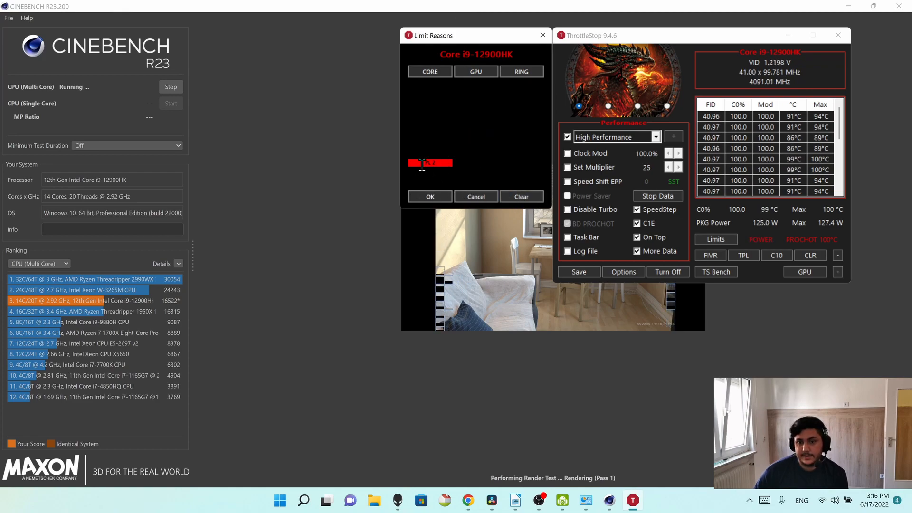
{"action": "left_click", "coordinate": [768, 227]}
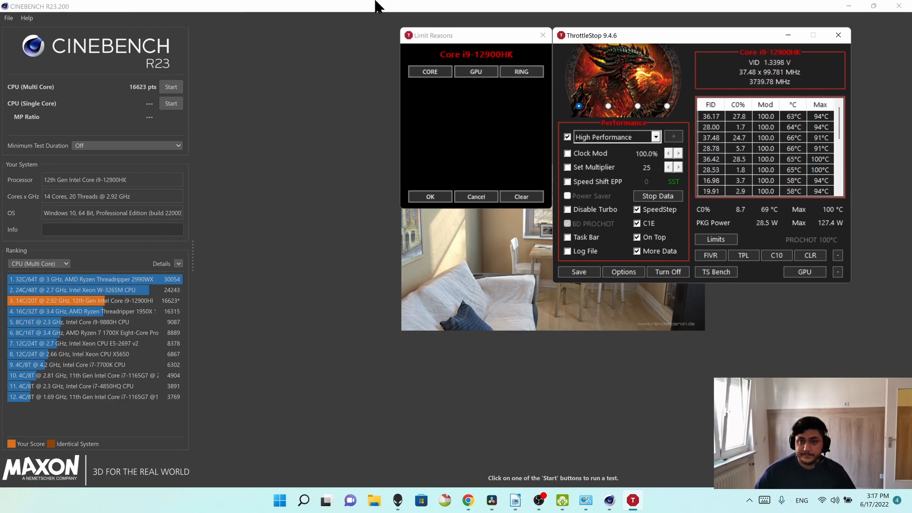
{"action": "left_click", "coordinate": [141, 87]}
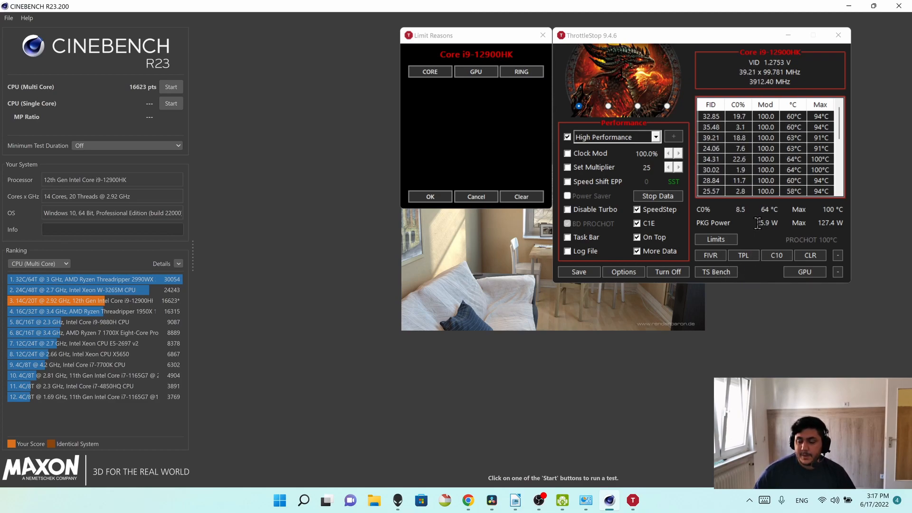
- Raise Long Power PL1 and Short Power PL2 to 4095 in the Turbo Power Limits, then apply and confirm
{"action": "left_click", "coordinate": [744, 256]}
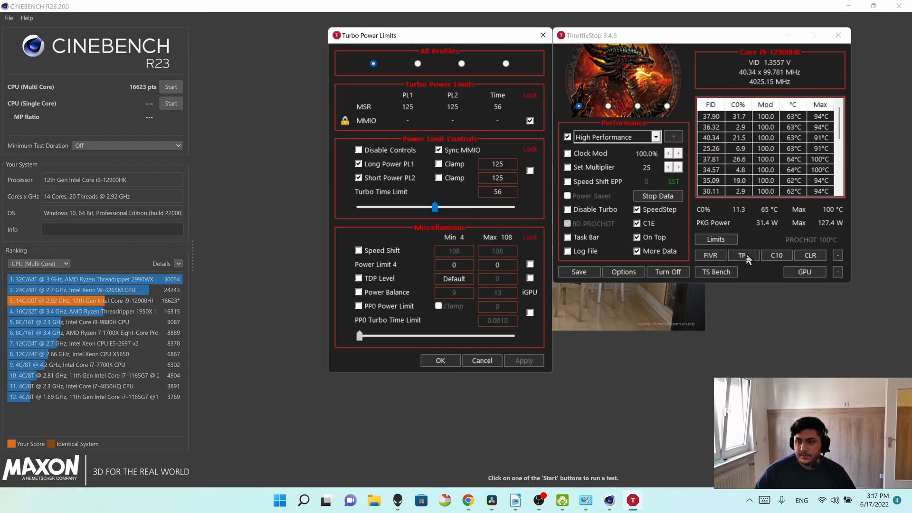
{"action": "left_click_drag", "start_coordinate": [499, 163], "coordinate": [447, 185]}
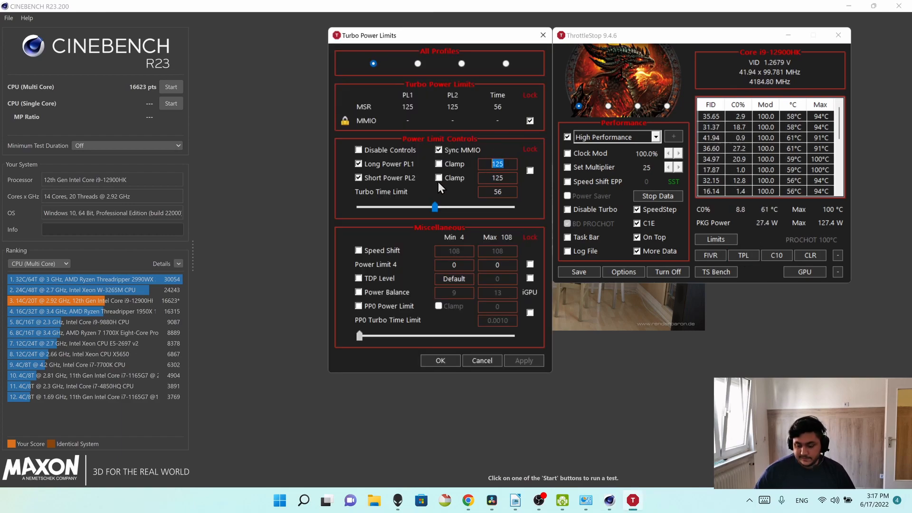
{"action": "type", "text": "4096"}
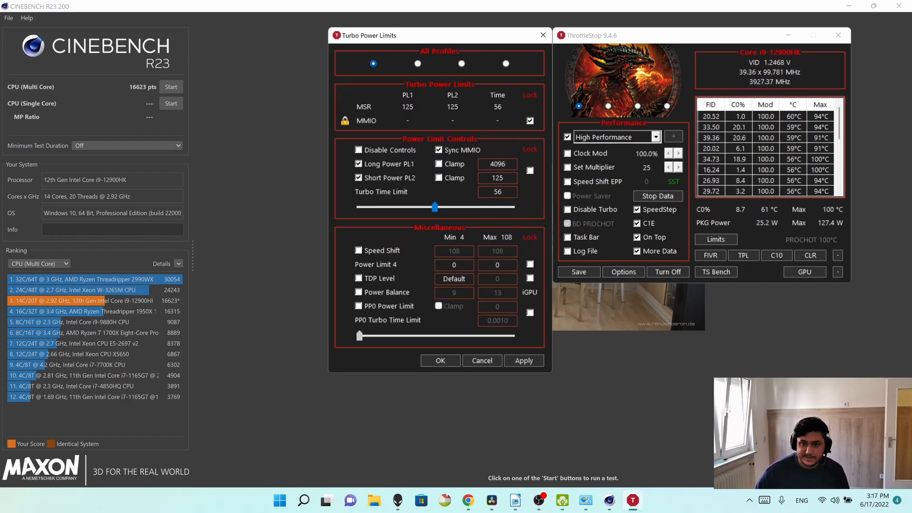
{"action": "double_click", "coordinate": [502, 179]}
{"action": "type", "text": "4096"}
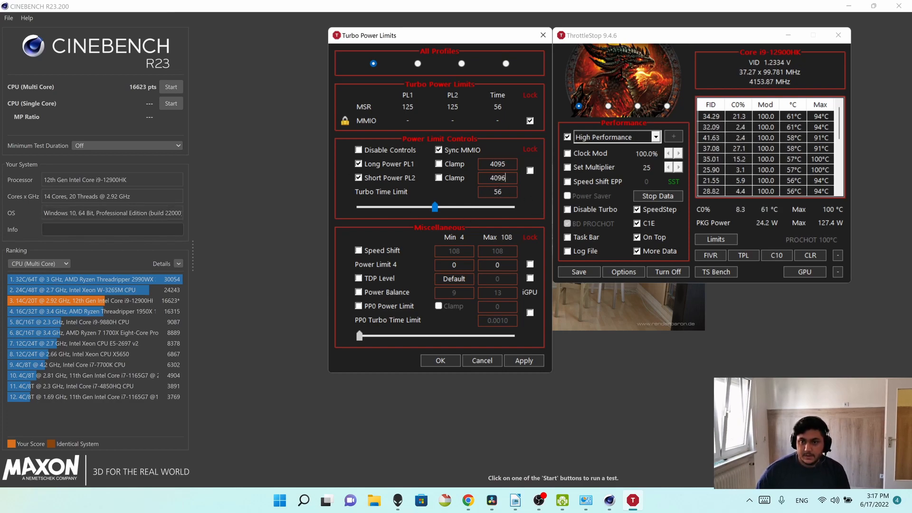
{"action": "key", "text": "BackSpace"}
{"action": "type", "text": "5"}
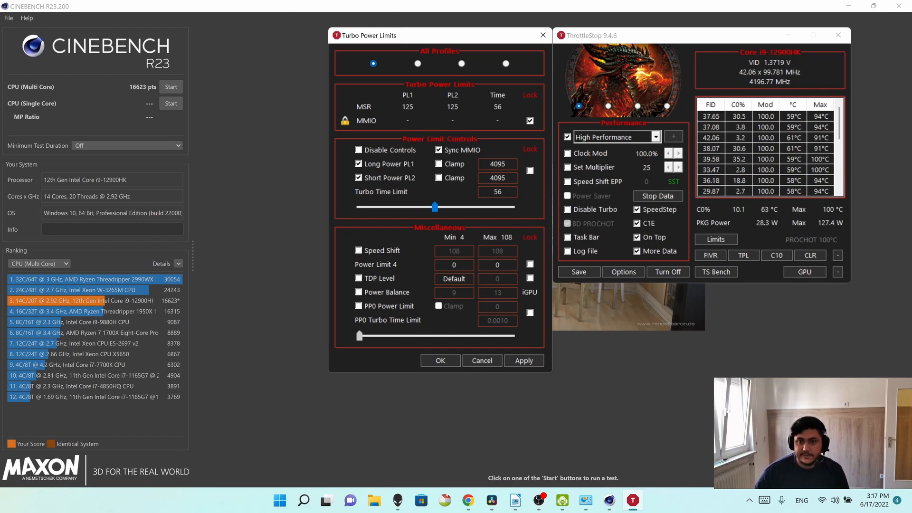
{"action": "left_click", "coordinate": [525, 362]}
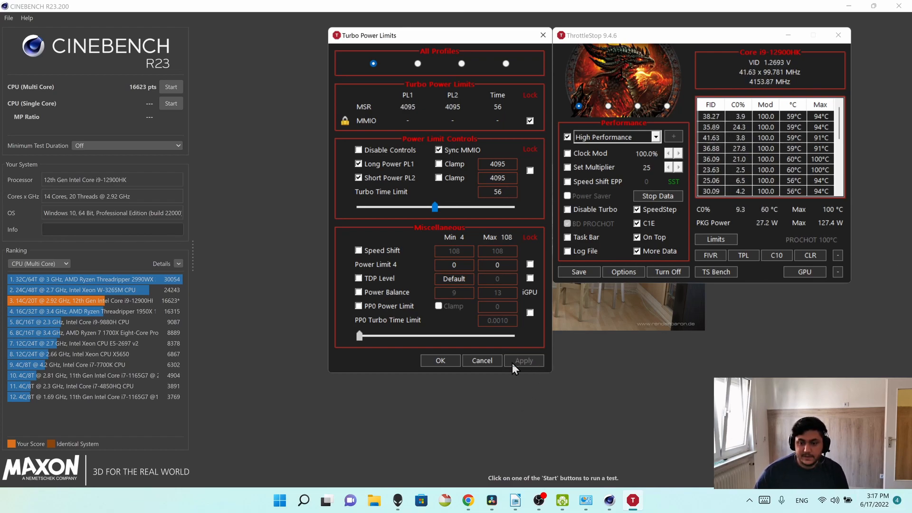
{"action": "left_click", "coordinate": [445, 361]}
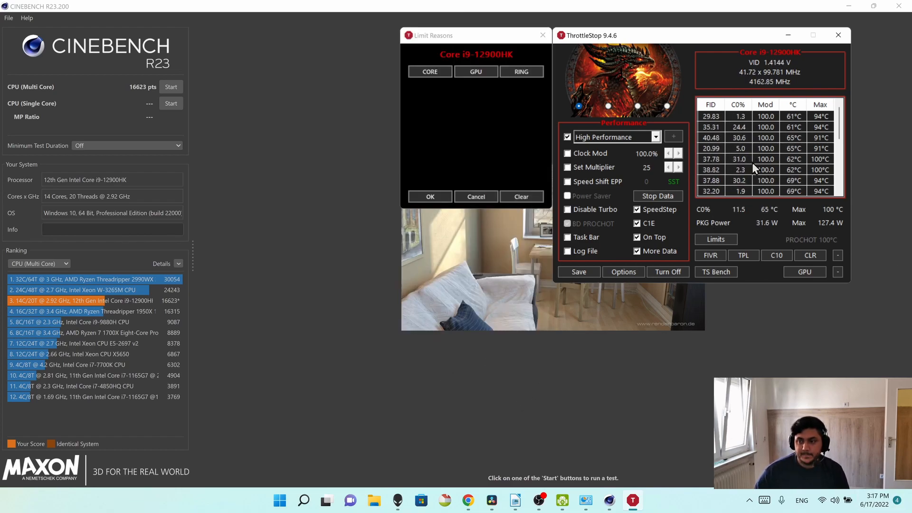
- Rearrange the ThrottleStop and Limit Reasons windows side by side, away from the Cinebench results
{"action": "left_click_drag", "start_coordinate": [719, 37], "coordinate": [757, 34]}
{"action": "left_click_drag", "start_coordinate": [449, 36], "coordinate": [480, 36]}
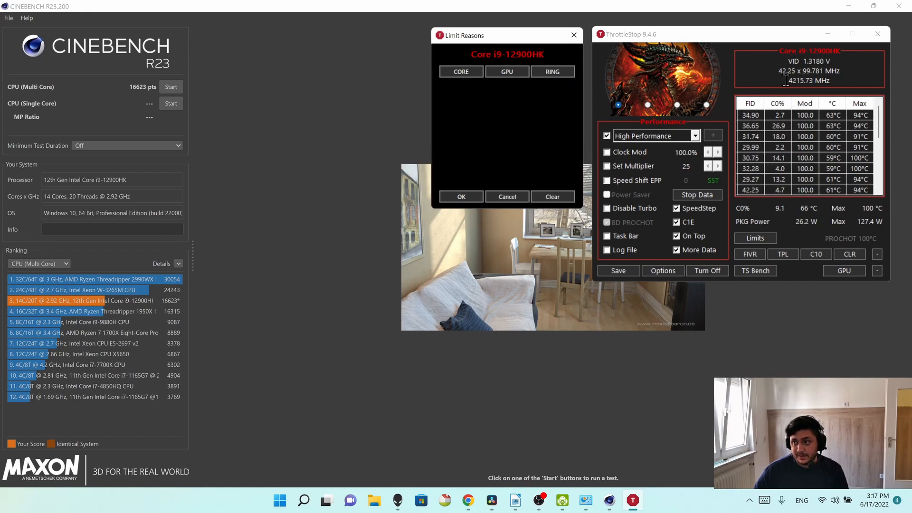
{"action": "mouse_move", "coordinate": [775, 40]}
{"action": "left_mouse_down"}
{"action": "mouse_move", "coordinate": [788, 33]}
{"action": "mouse_move", "coordinate": [772, 32]}
{"action": "left_mouse_up"}
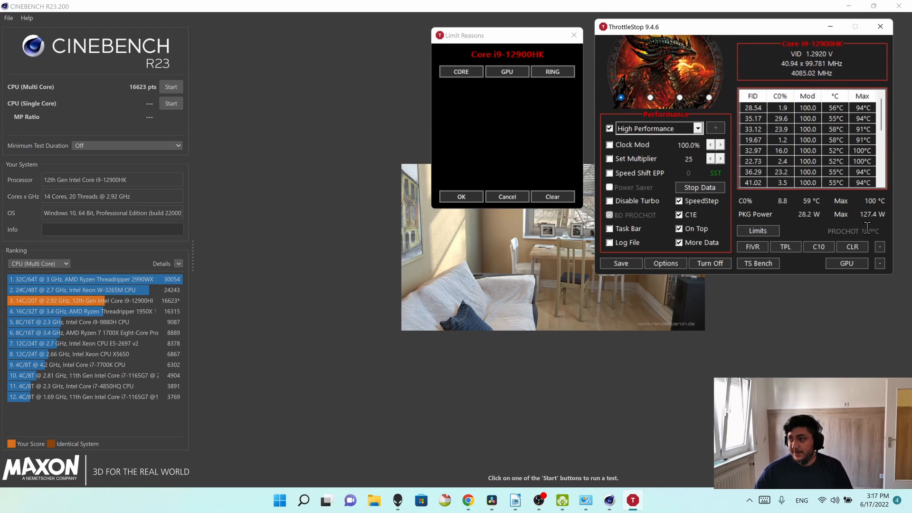
- Clear ThrottleStop's recorded maximums and run the Cinebench CPU (Multi Core) test with the raised power limits
{"action": "left_click", "coordinate": [853, 246]}
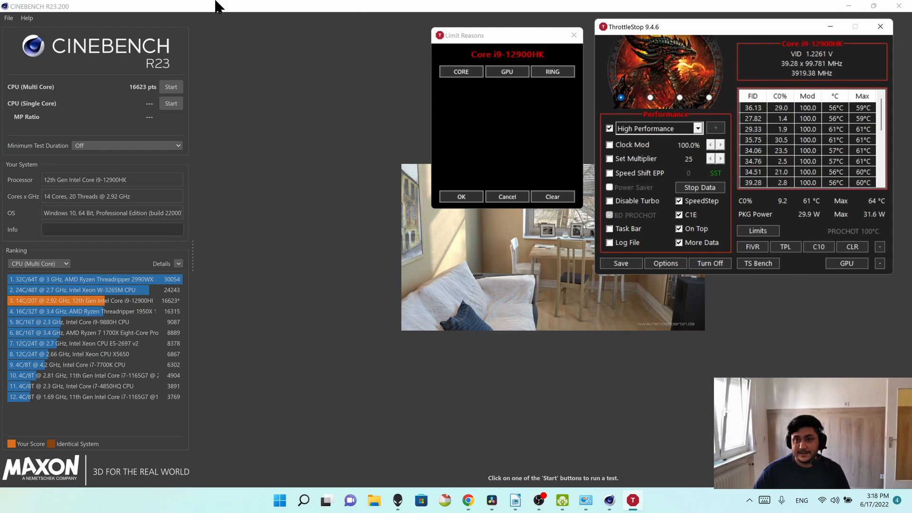
{"action": "left_click", "coordinate": [169, 86]}
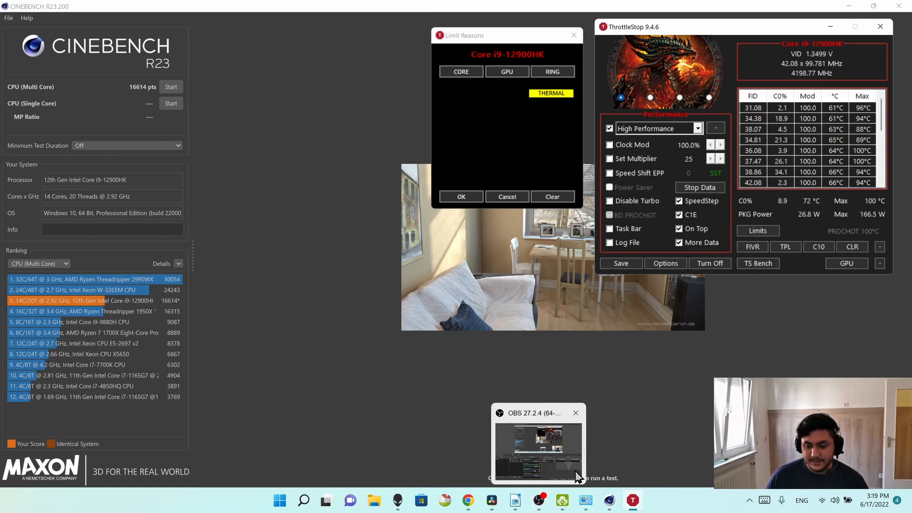
{"action": "left_click", "coordinate": [716, 374]}
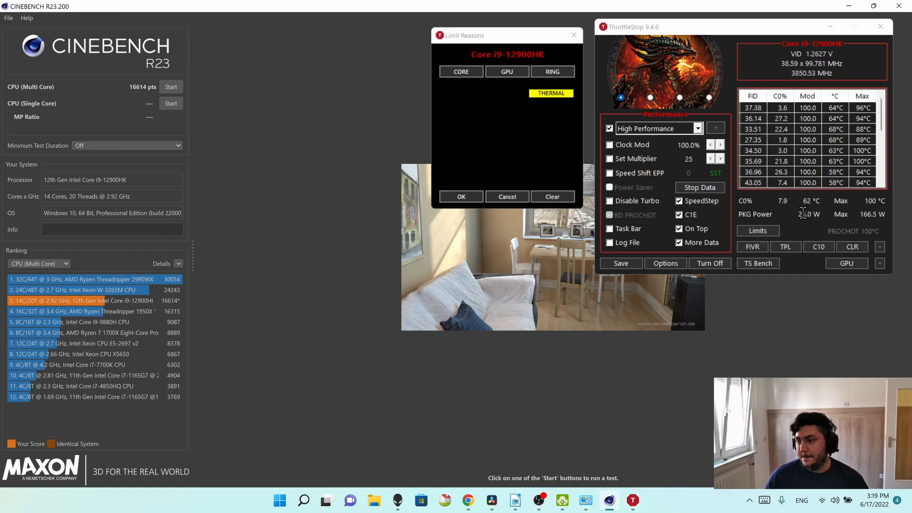
- Set Long Power PL1 and Short Power PL2 to 140 in the Turbo Power Limits, then apply and confirm
{"action": "left_click", "coordinate": [786, 249]}
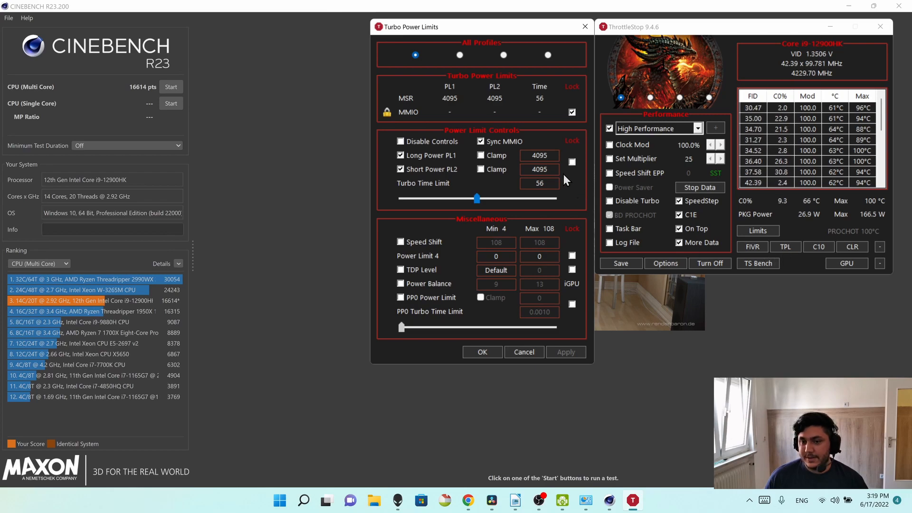
{"action": "type", "text": "120"}
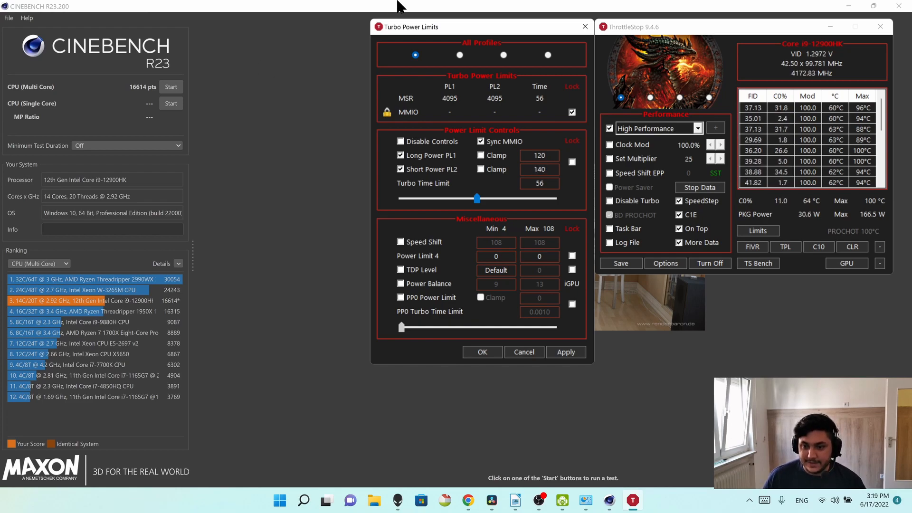
{"action": "type", "text": "140"}
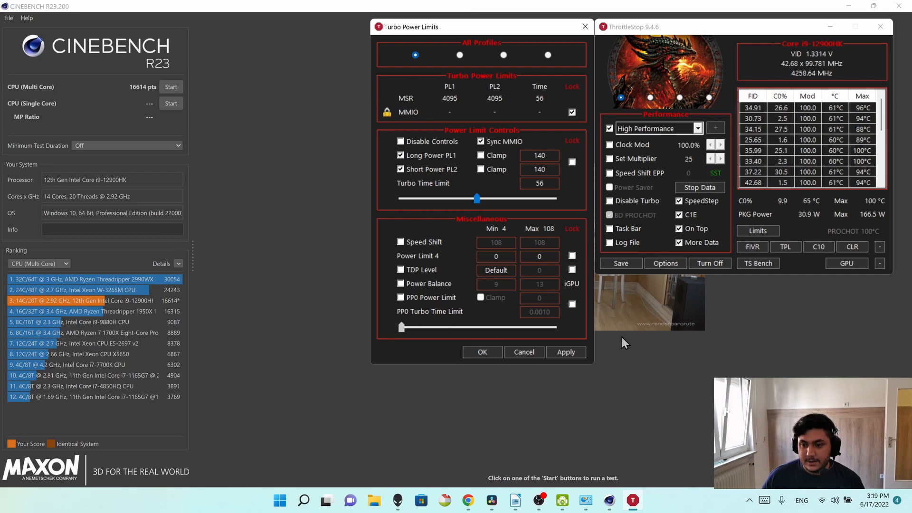
{"action": "left_click", "coordinate": [578, 356]}
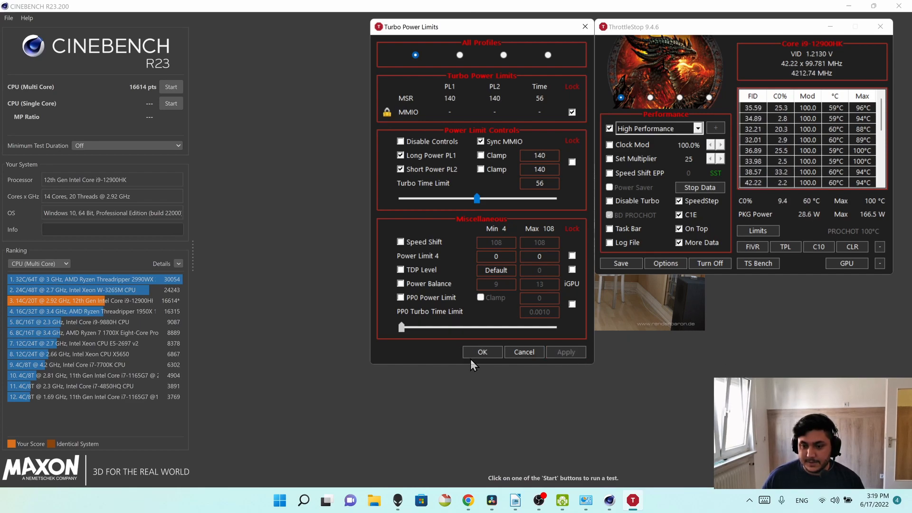
{"action": "left_click", "coordinate": [482, 352]}
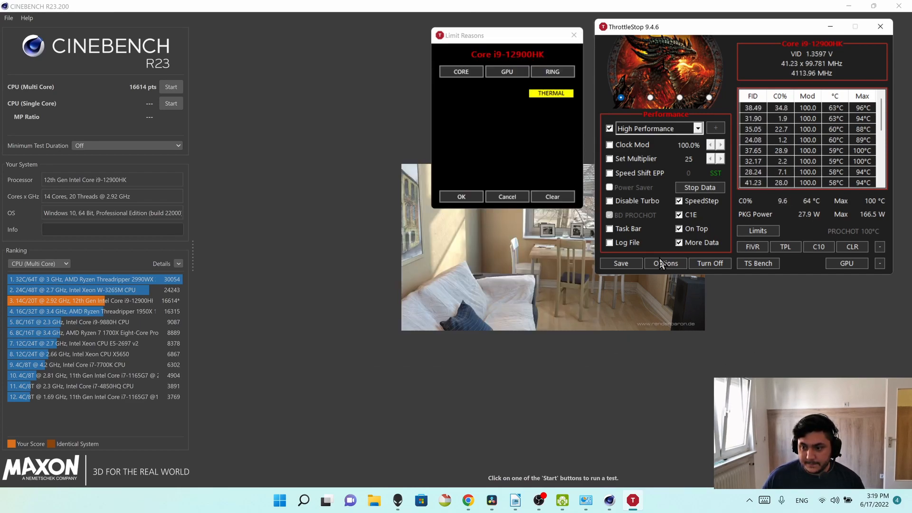
- Lower the Performance Cores turbo ratios of Group 4 and Group 5 to 42 in the FIVR settings and confirm
{"action": "left_click", "coordinate": [759, 250]}
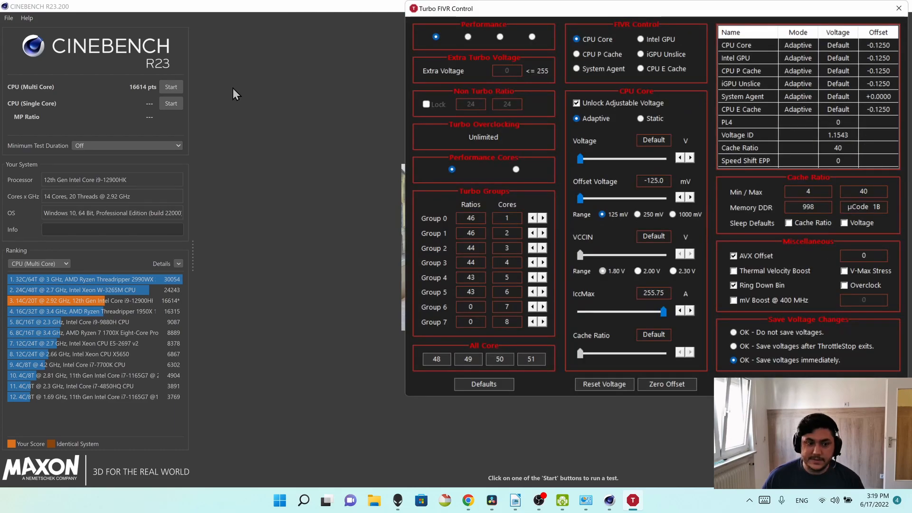
{"action": "double_click", "coordinate": [473, 277]}
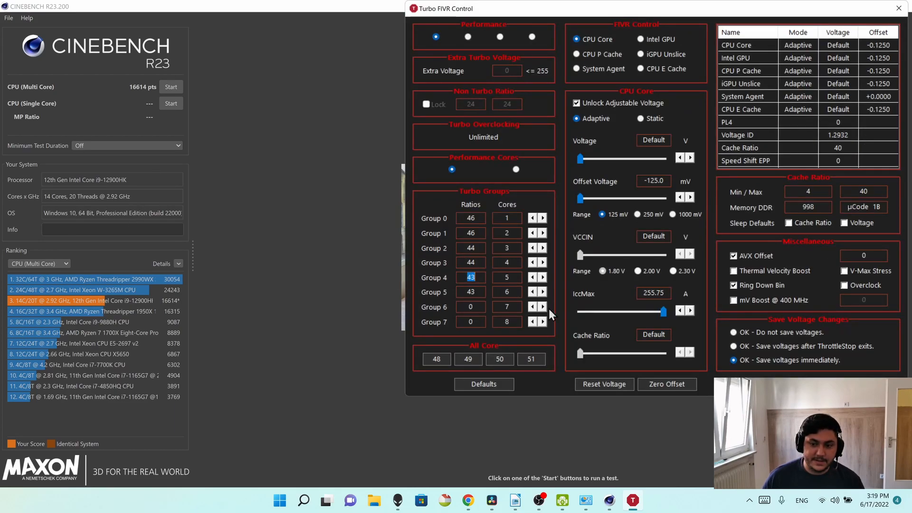
{"action": "left_click", "coordinate": [533, 291]}
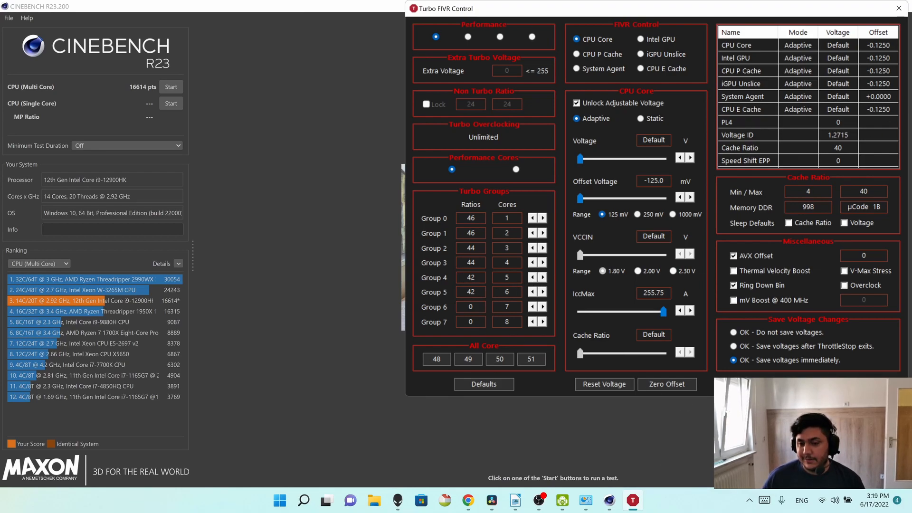
{"action": "left_click", "coordinate": [759, 384]}
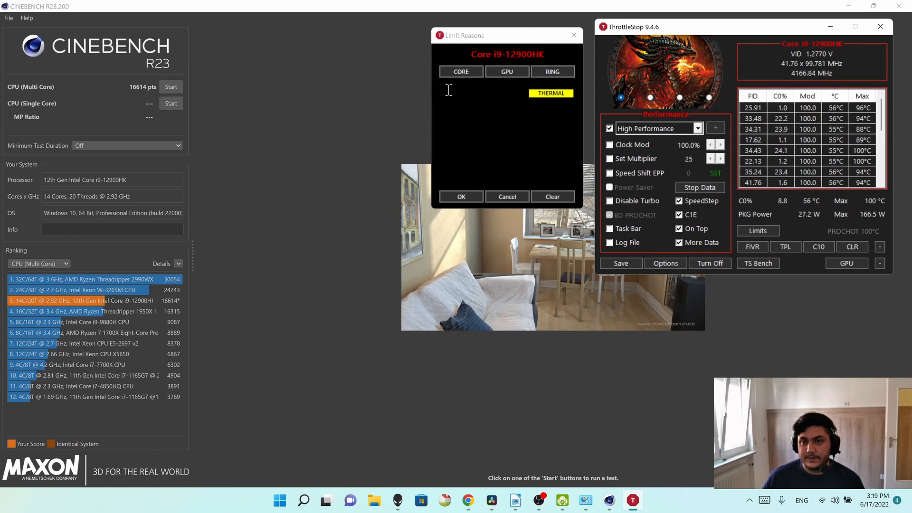
- Rerun the Cinebench CPU (Multi Core) test and repeatedly clear the Limit Reasons flags to check for active throttling
{"action": "left_click", "coordinate": [169, 90]}
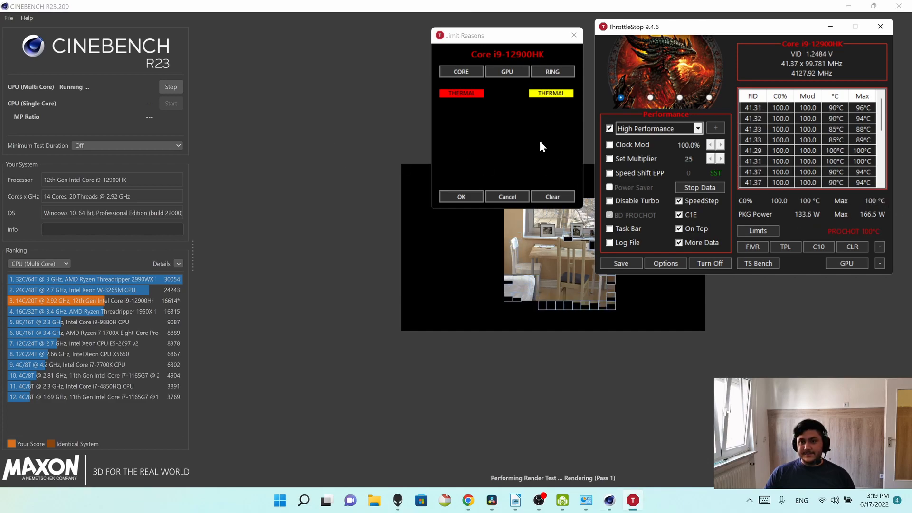
{"action": "left_click", "coordinate": [546, 198]}
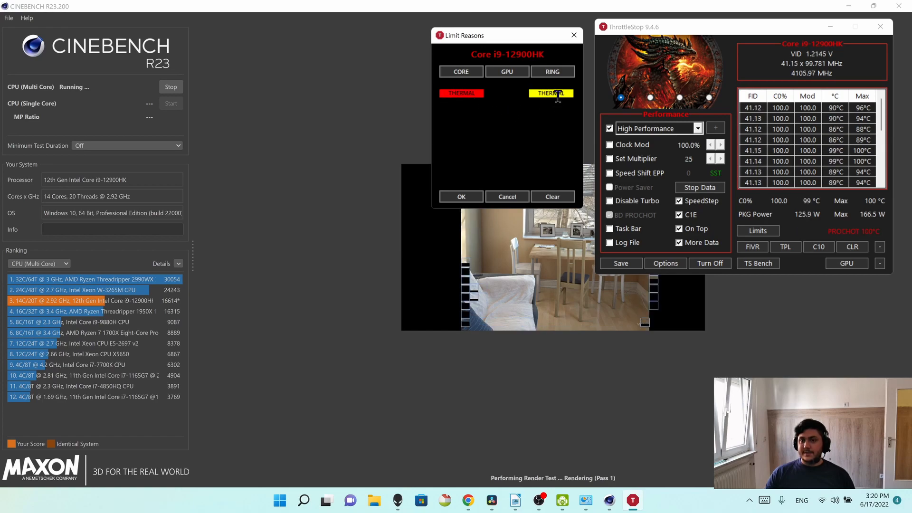
{"action": "left_click", "coordinate": [539, 196]}
{"action": "left_click", "coordinate": [547, 196]}
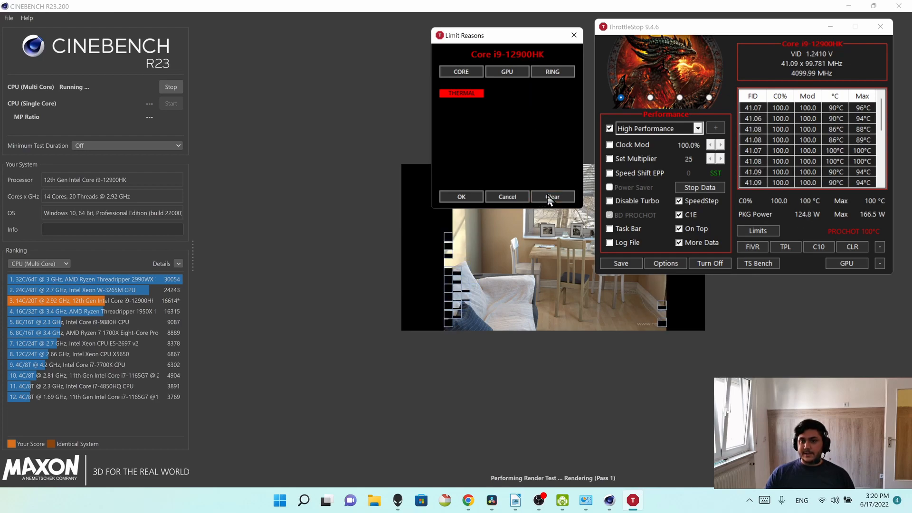
{"action": "left_click", "coordinate": [547, 195]}
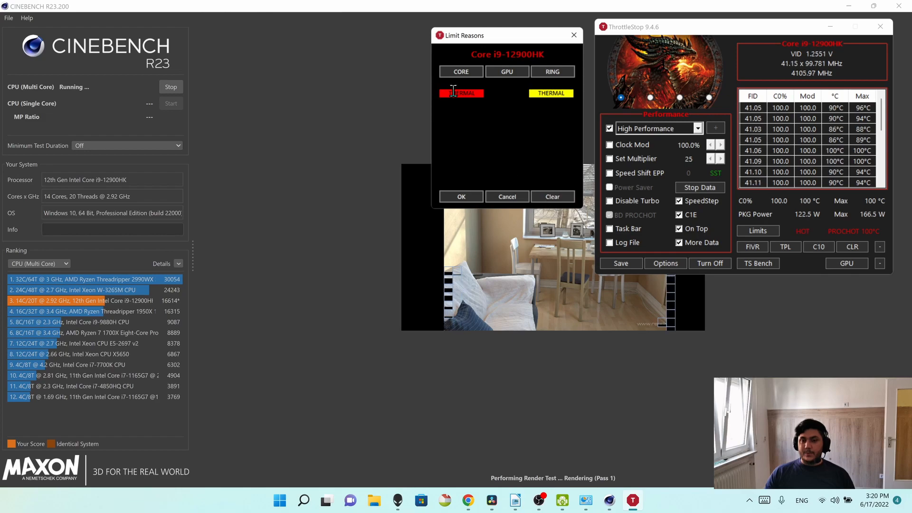
{"action": "left_click", "coordinate": [554, 197]}
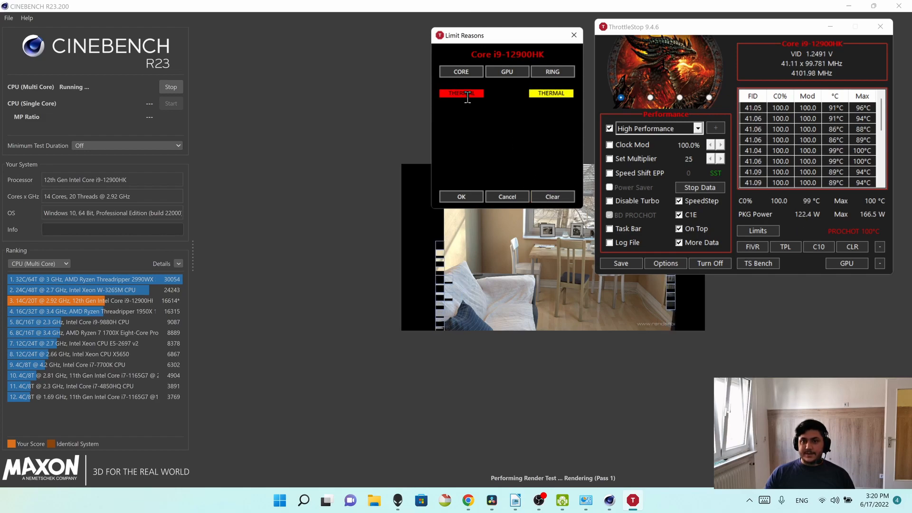
- Clear the Limit Reasons flags, lower the Performance Cores turbo ratios of Group 4 and Group 5 to 40 in the FIVR settings, and confirm
{"action": "left_click", "coordinate": [545, 198]}
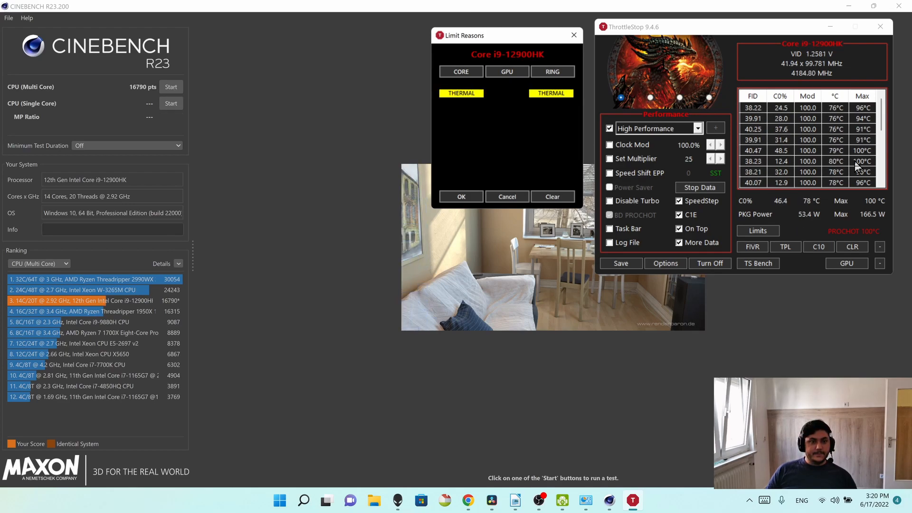
{"action": "left_click", "coordinate": [114, 86]}
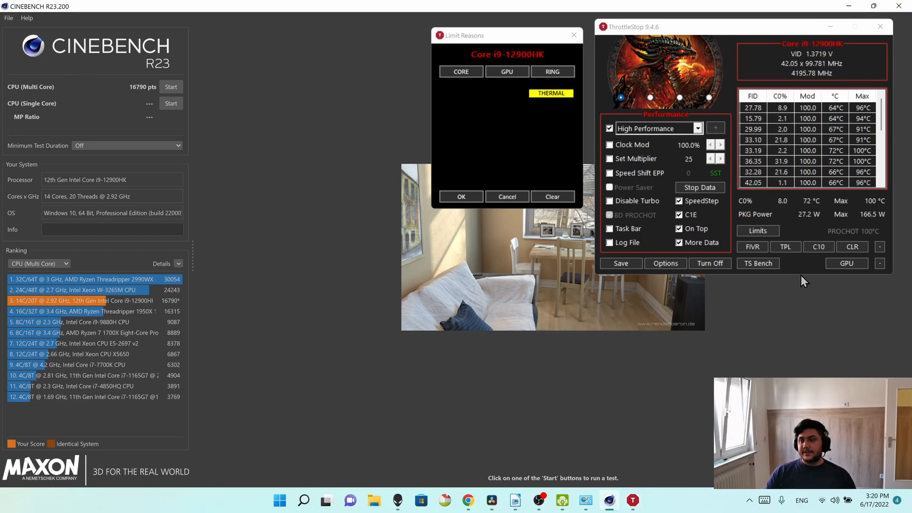
{"action": "left_click", "coordinate": [744, 246]}
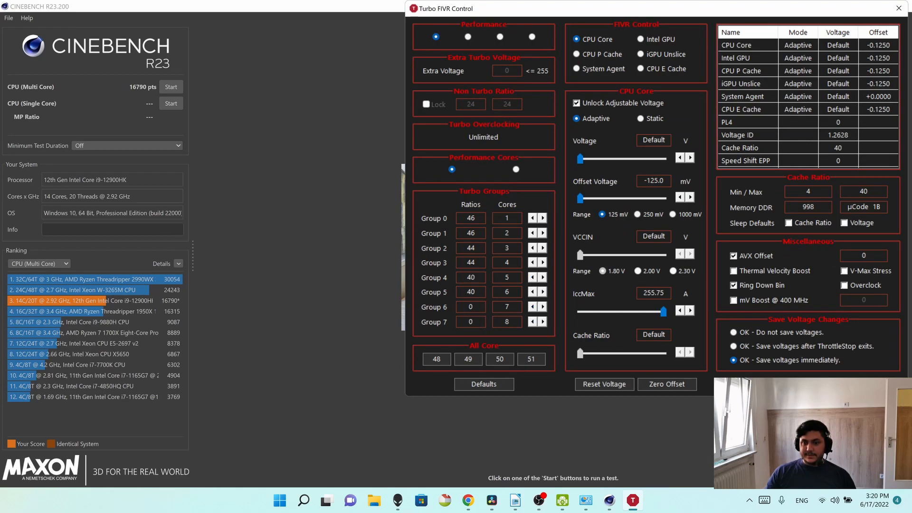
{"action": "left_click", "coordinate": [749, 385]}
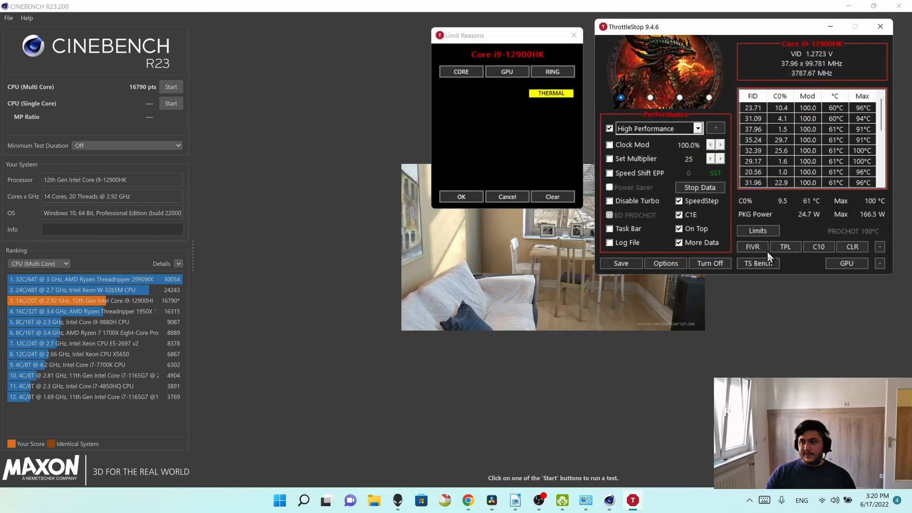
- Set Long Power PL1 and Short Power PL2 to 120 in the Turbo Power Limits, apply and confirm
{"action": "left_click", "coordinate": [786, 247]}
{"action": "double_click", "coordinate": [556, 158]}
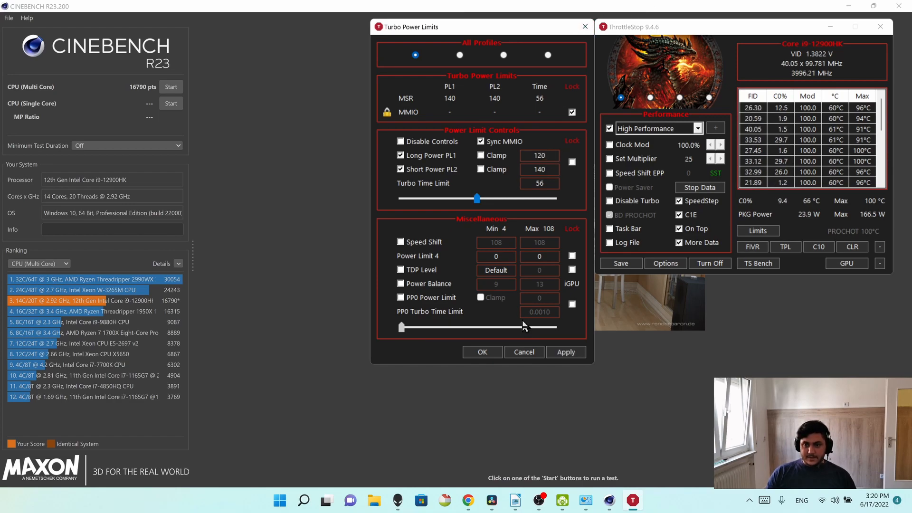
{"action": "double_click", "coordinate": [537, 170]}
{"action": "type", "text": "120"}
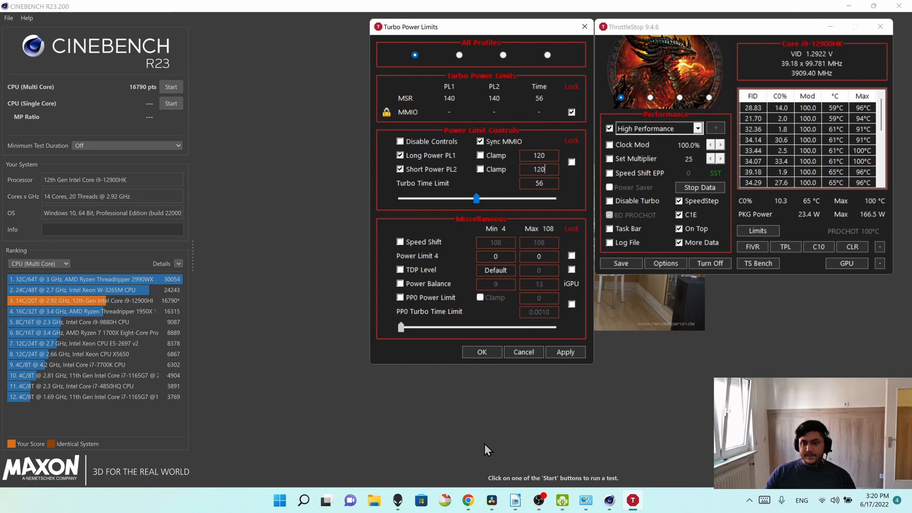
{"action": "left_click", "coordinate": [566, 352]}
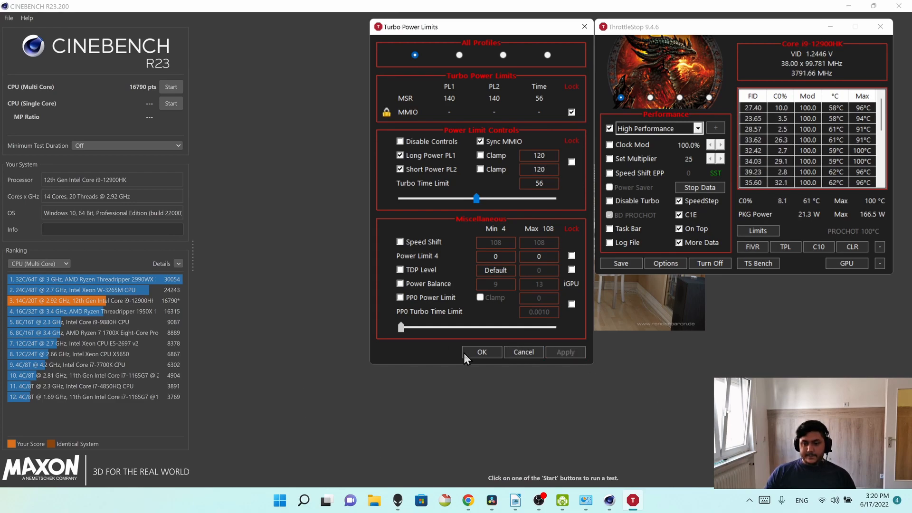
{"action": "left_click", "coordinate": [481, 352]}
- Run the Cinebench CPU (Multi Core) test, clearing ThrottleStop's recorded maximums and the Limit Reasons flags during the run
{"action": "left_click", "coordinate": [169, 88]}
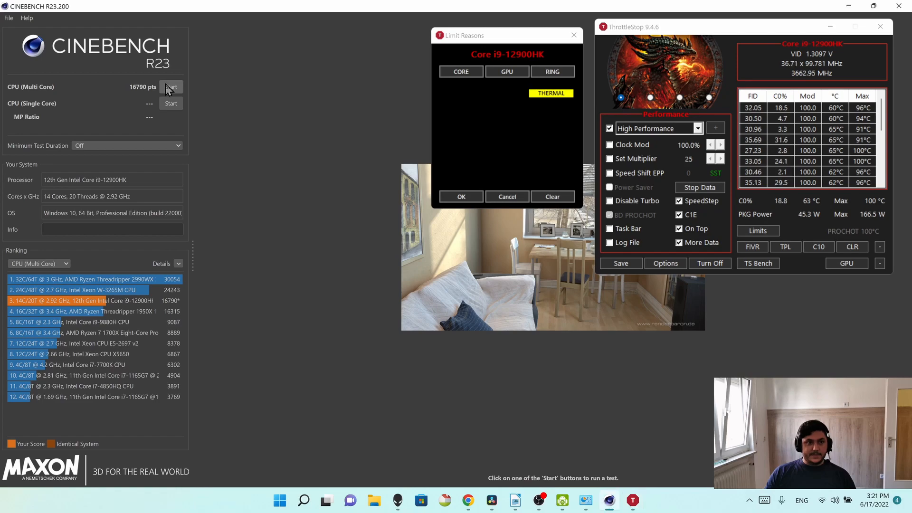
{"action": "left_click", "coordinate": [168, 86]}
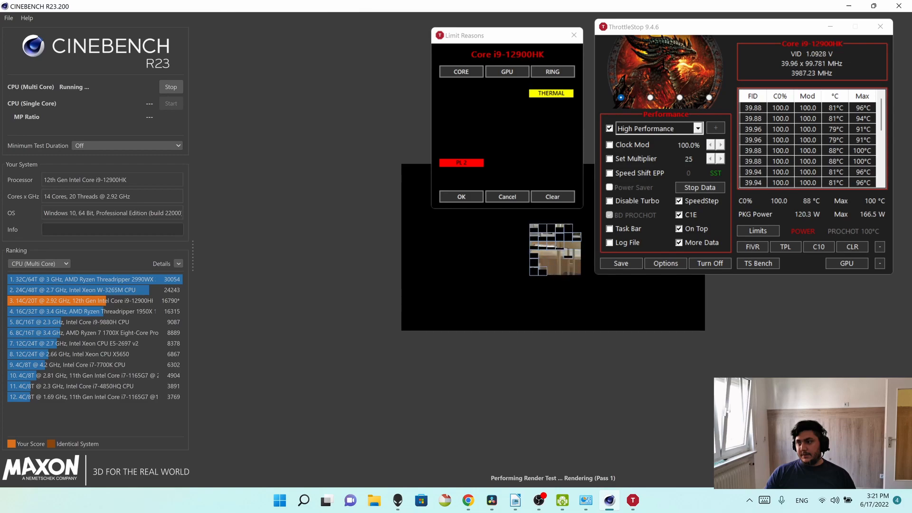
{"action": "left_click", "coordinate": [867, 247]}
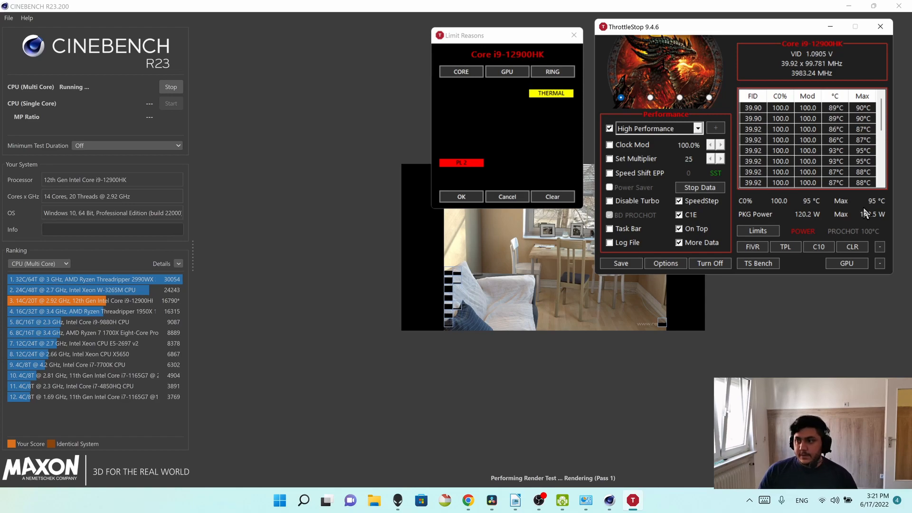
{"action": "left_click", "coordinate": [561, 198]}
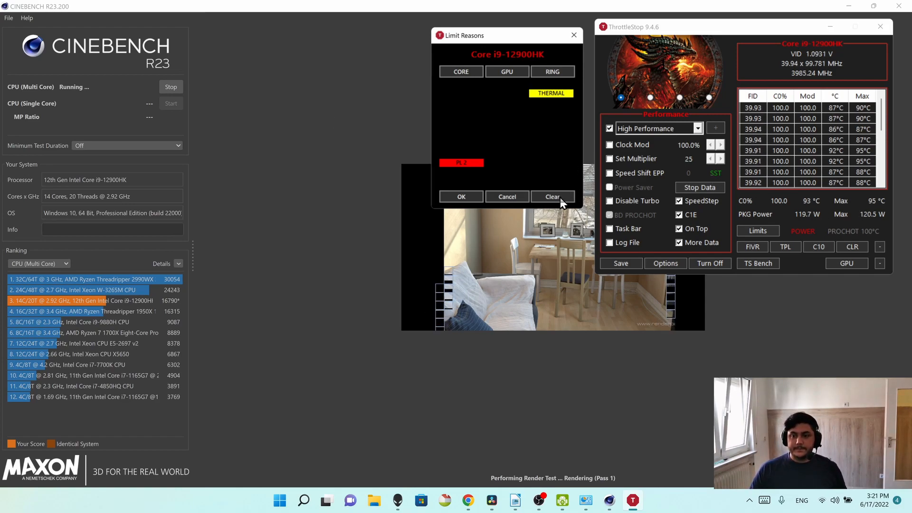
{"action": "left_click", "coordinate": [404, 139]}
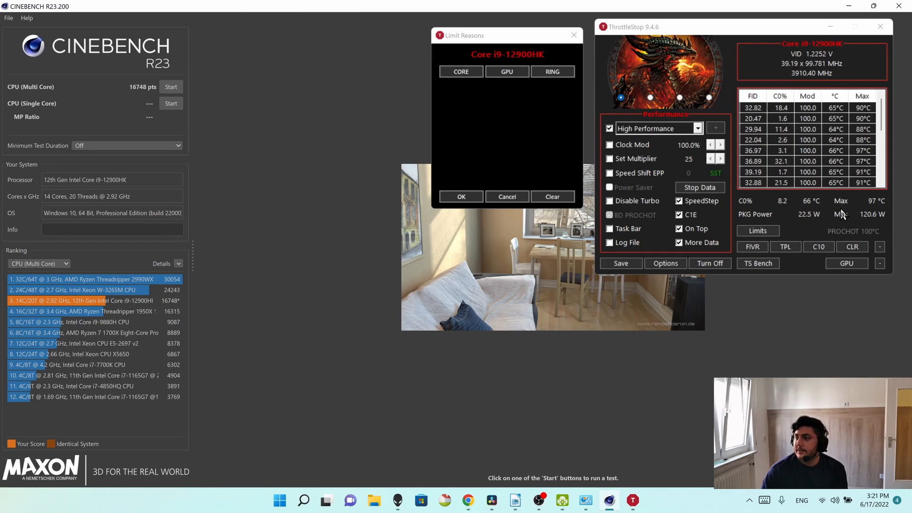
- Set the Efficiency Cores turbo ratios of all groups to 40 in the FIVR settings and confirm
{"action": "mouse_move", "coordinate": [758, 23]}
{"action": "left_mouse_down"}
{"action": "mouse_move", "coordinate": [770, 40]}
{"action": "mouse_move", "coordinate": [775, 33]}
{"action": "mouse_move", "coordinate": [755, 37]}
{"action": "left_mouse_up"}
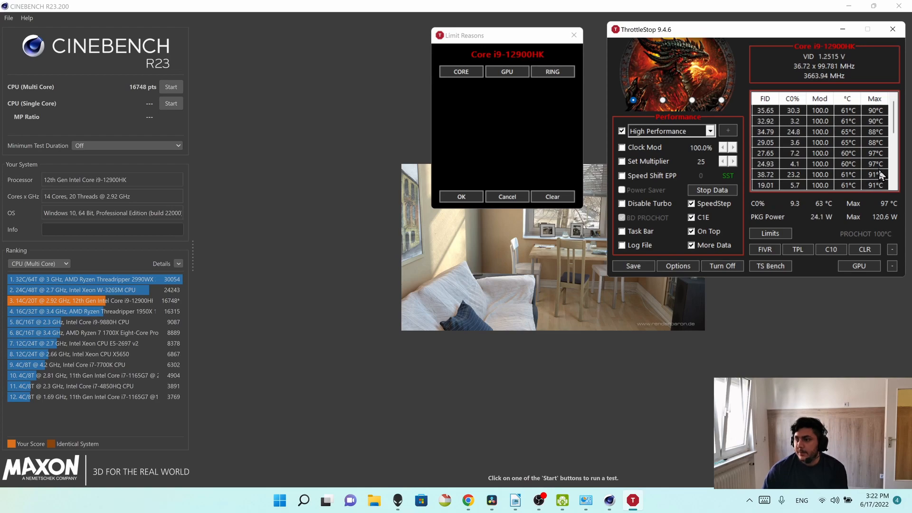
{"action": "left_click", "coordinate": [796, 249]}
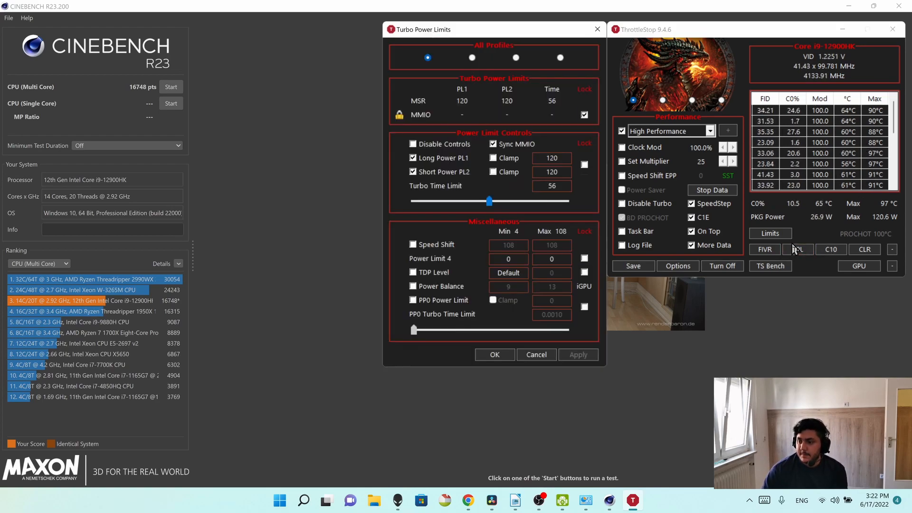
{"action": "left_click", "coordinate": [594, 30]}
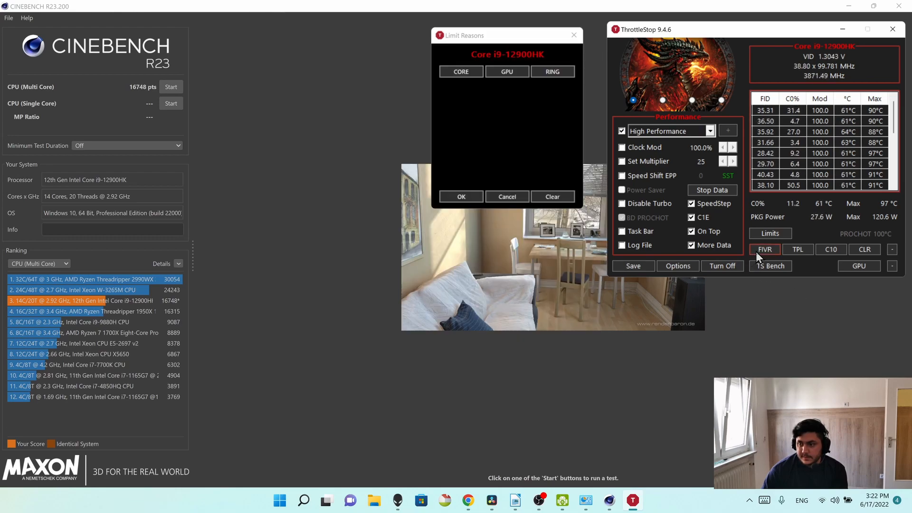
{"action": "left_click", "coordinate": [765, 249]}
{"action": "left_click", "coordinate": [517, 169]}
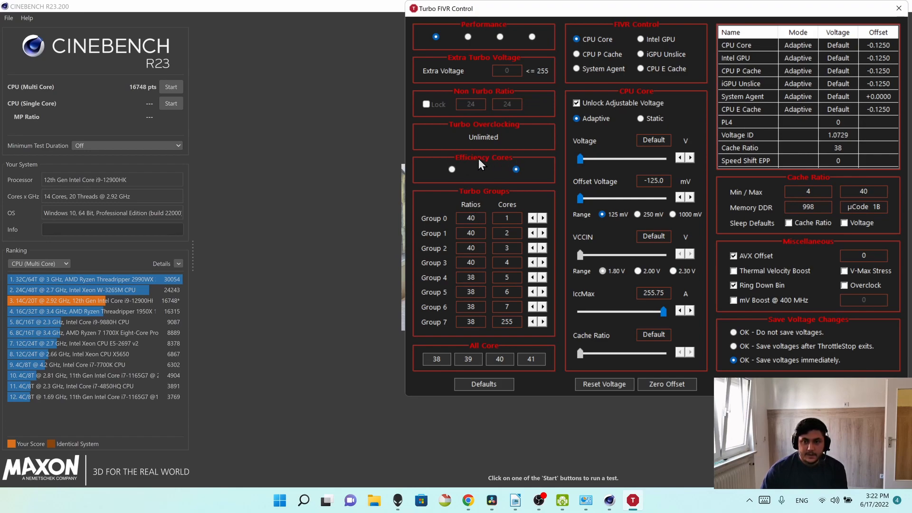
{"action": "left_click_drag", "start_coordinate": [550, 18], "coordinate": [579, 28]}
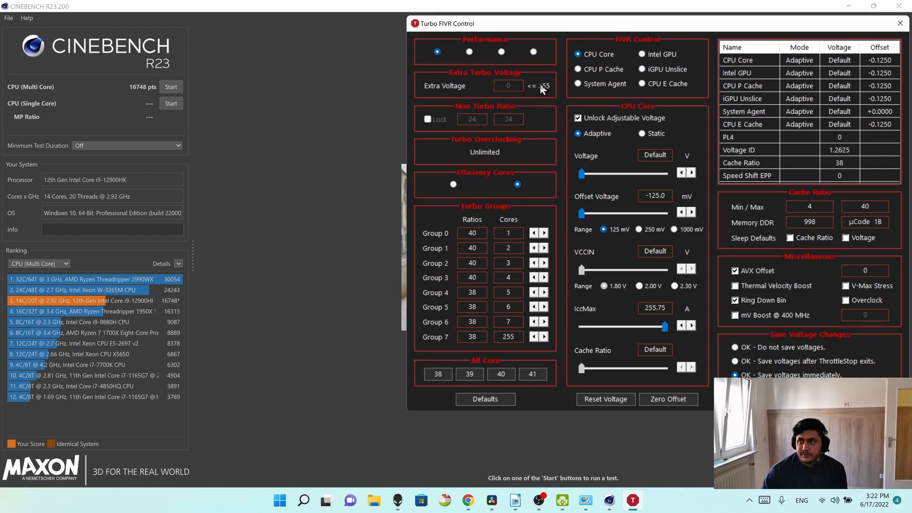
{"action": "left_click", "coordinate": [499, 374]}
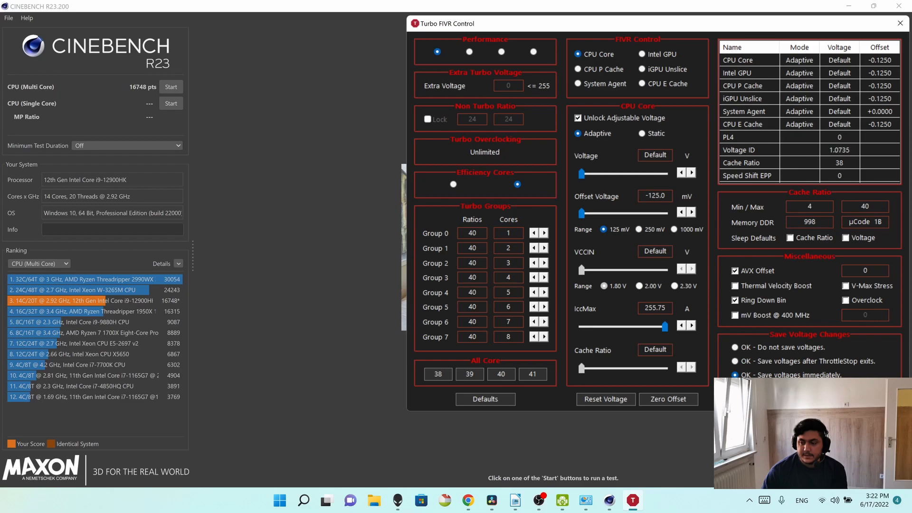
{"action": "left_click", "coordinate": [748, 399]}
- Rerun the Cinebench CPU (Multi Core) test and close the Limit Reasons window
{"action": "left_click", "coordinate": [161, 86]}
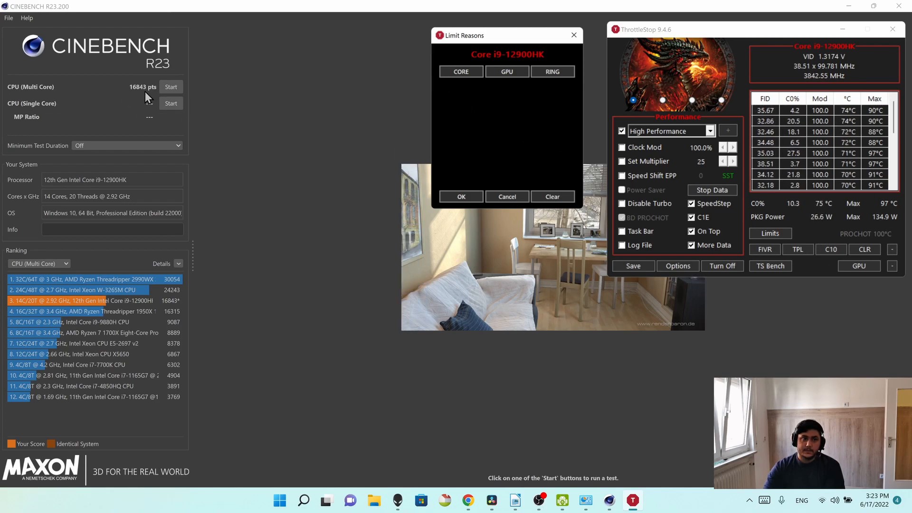
{"action": "left_click", "coordinate": [574, 35]}
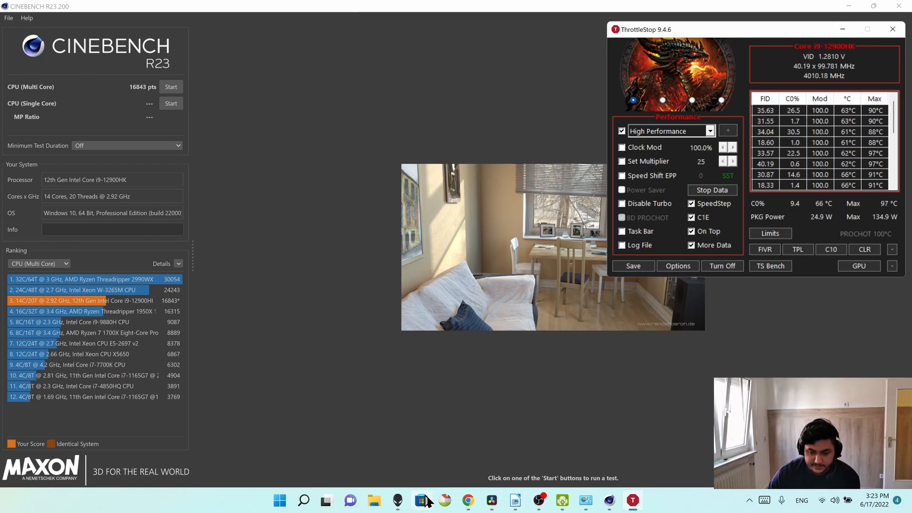
- Switch to Chrome with Intel's Core i9-12900HK specifications page and resize its window to fit beside ThrottleStop
{"action": "left_click", "coordinate": [475, 498]}
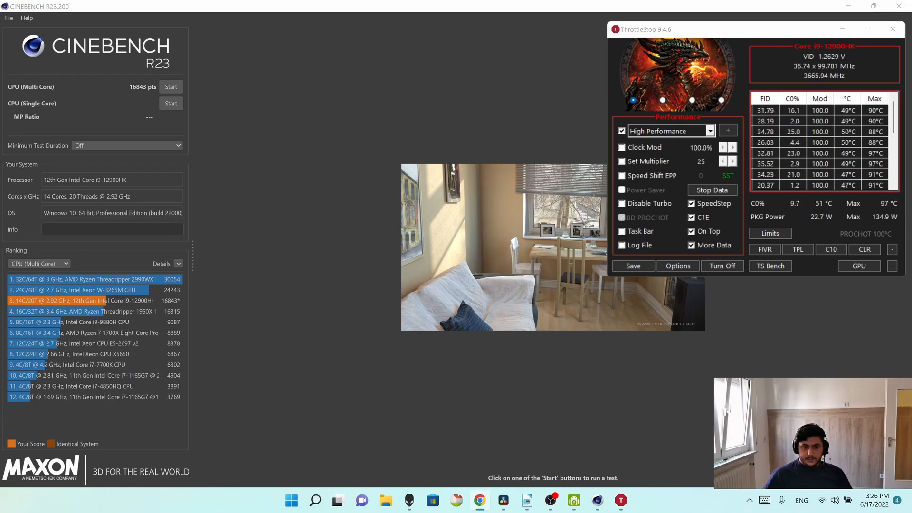
{"action": "left_click_drag", "start_coordinate": [911, 10], "coordinate": [411, 26]}
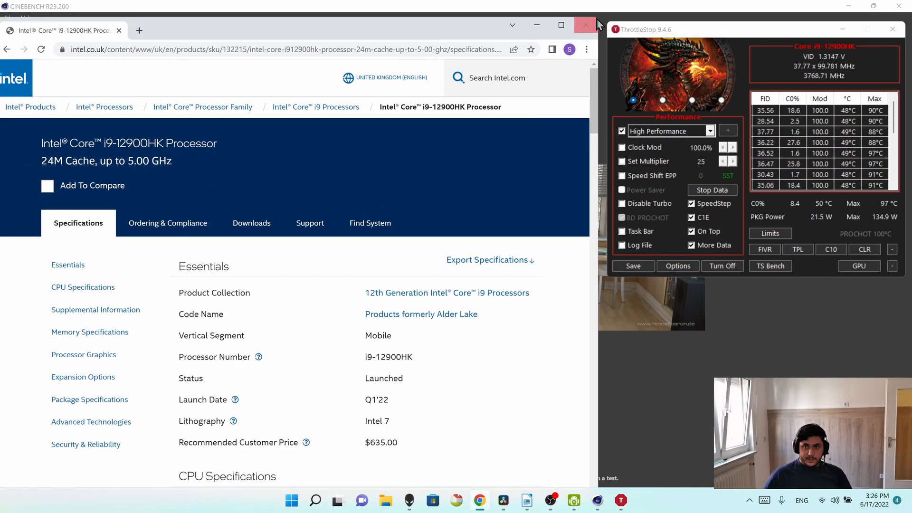
{"action": "left_click_drag", "start_coordinate": [598, 18], "coordinate": [345, 20]}
{"action": "left_click_drag", "start_coordinate": [177, 22], "coordinate": [197, 18]}
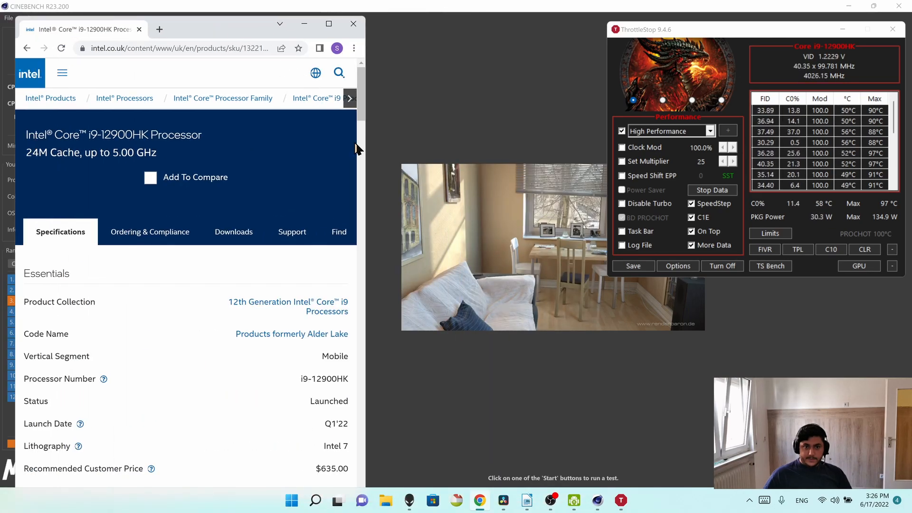
{"action": "left_click_drag", "start_coordinate": [366, 143], "coordinate": [526, 142]}
- Examine the CPU Specifications section of the Intel page for the core counts and the Performance-core and Efficient-core Max Turbo Frequency
{"action": "scroll", "coordinate": [426, 123], "scroll_direction": "down", "scroll_amount": 1}
{"action": "scroll", "coordinate": [423, 120], "scroll_direction": "down", "scroll_amount": 2}
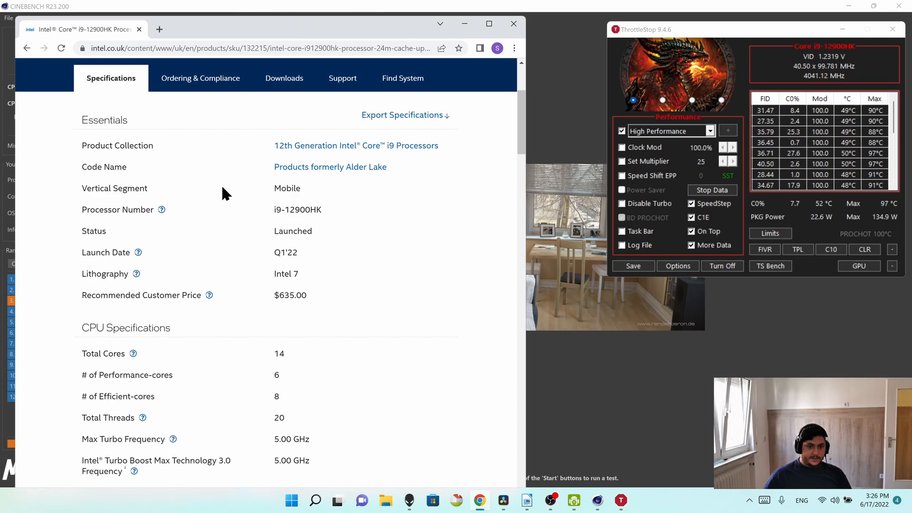
{"action": "left_click_drag", "start_coordinate": [204, 19], "coordinate": [408, 5]}
{"action": "scroll", "coordinate": [449, 173], "scroll_direction": "down", "scroll_amount": 3}
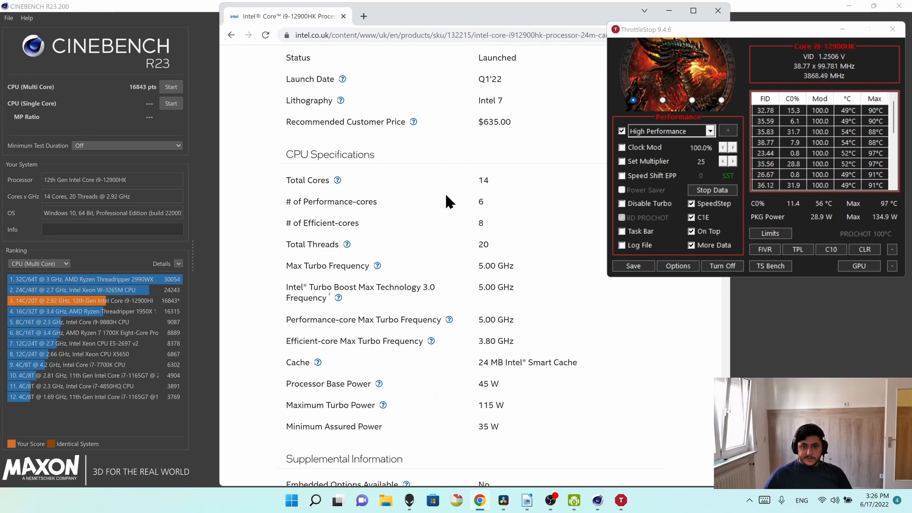
{"action": "scroll", "coordinate": [470, 204], "scroll_direction": "down", "scroll_amount": 2}
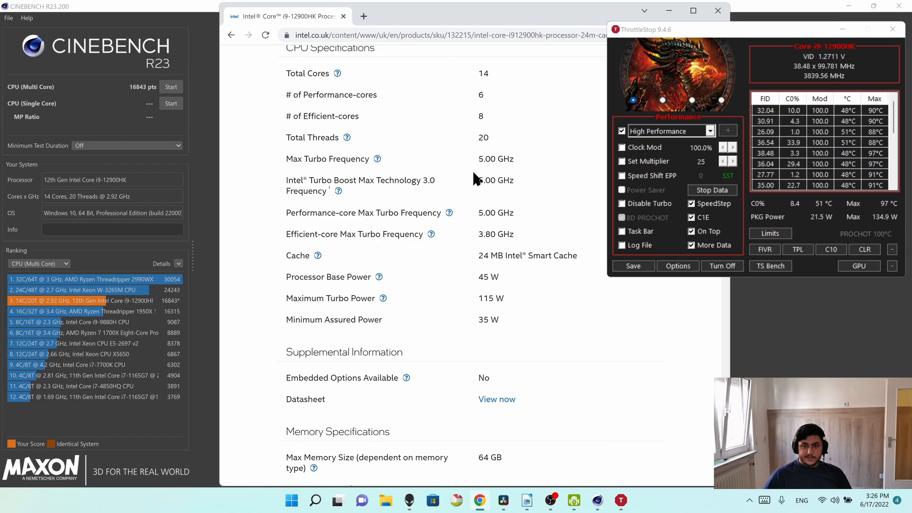
{"action": "scroll", "coordinate": [484, 195], "scroll_direction": "down", "scroll_amount": 1}
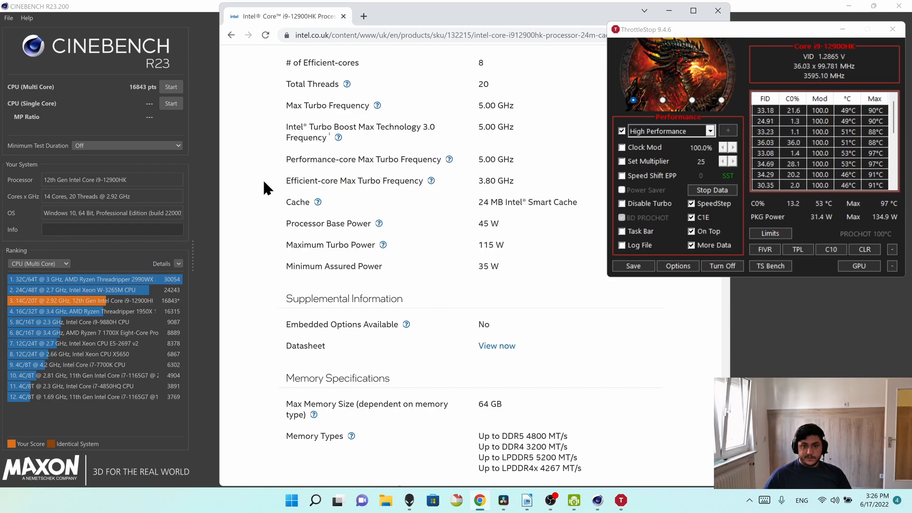
{"action": "left_click_drag", "start_coordinate": [470, 21], "coordinate": [504, 18]}
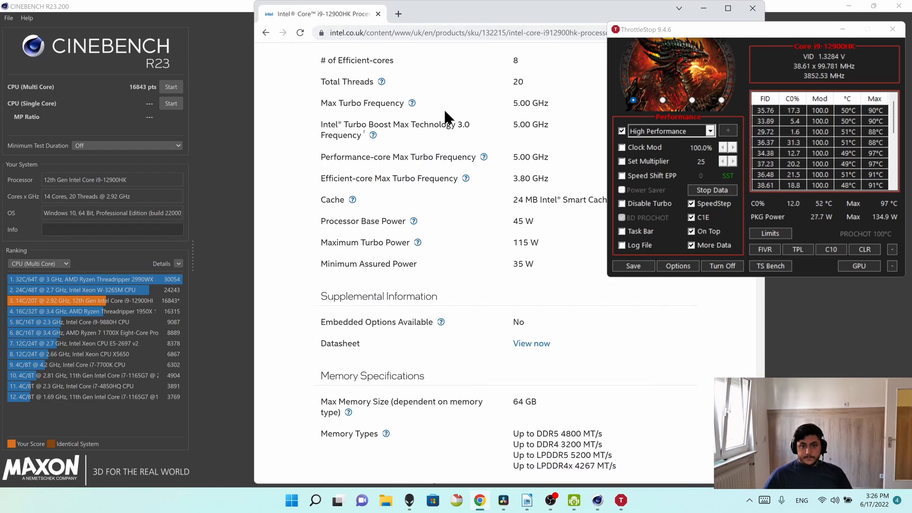
{"action": "left_click", "coordinate": [521, 180]}
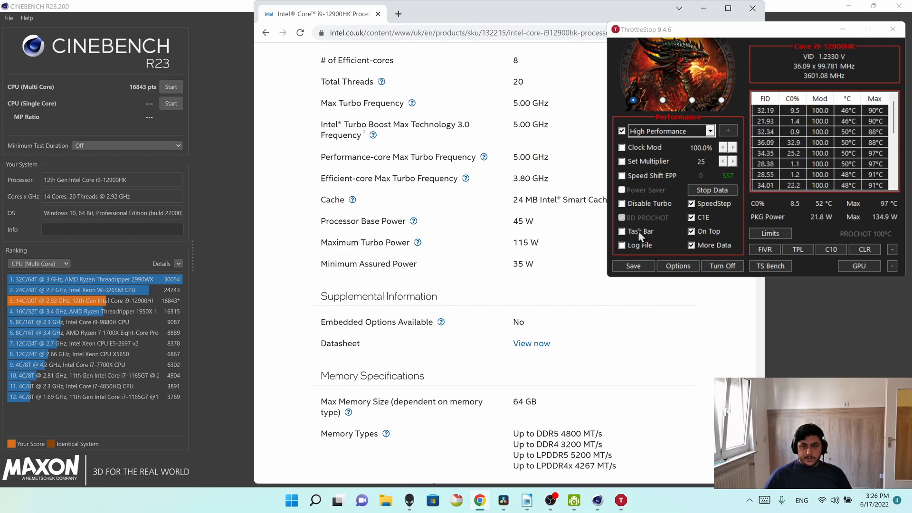
- Check the Efficiency Cores turbo ratios in ThrottleStop's FIVR settings against Intel's specification, and close the settings
{"action": "left_click", "coordinate": [753, 247]}
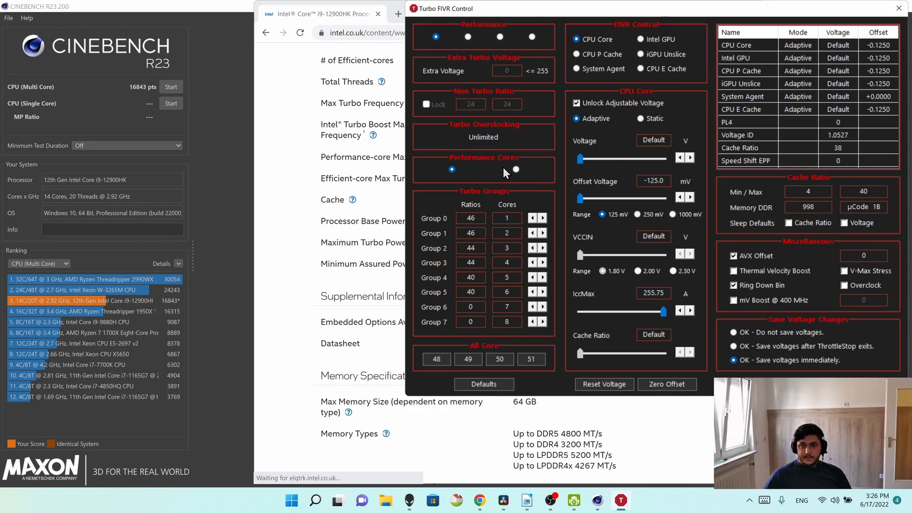
{"action": "left_click", "coordinate": [516, 170]}
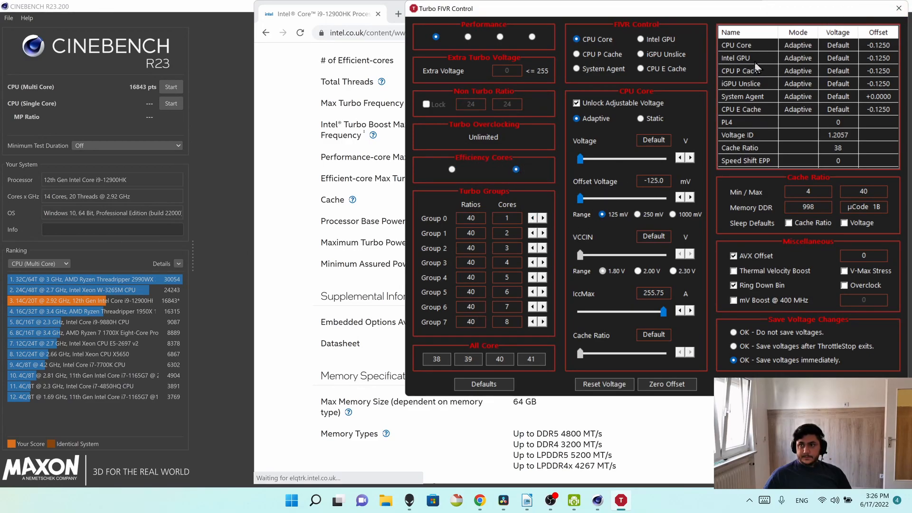
{"action": "left_click", "coordinate": [747, 385]}
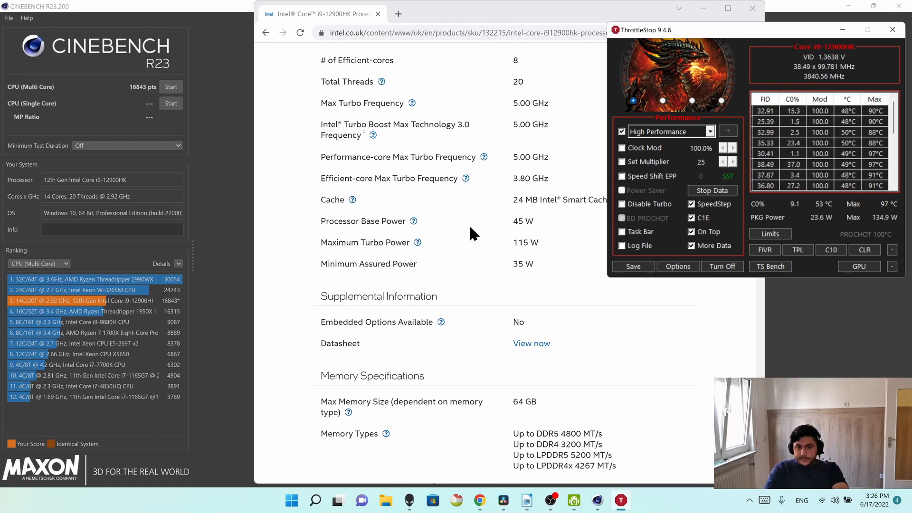
- Review the Processor Base Power and Maximum Turbo Power values on the Intel specifications page
{"action": "left_click", "coordinate": [511, 217]}
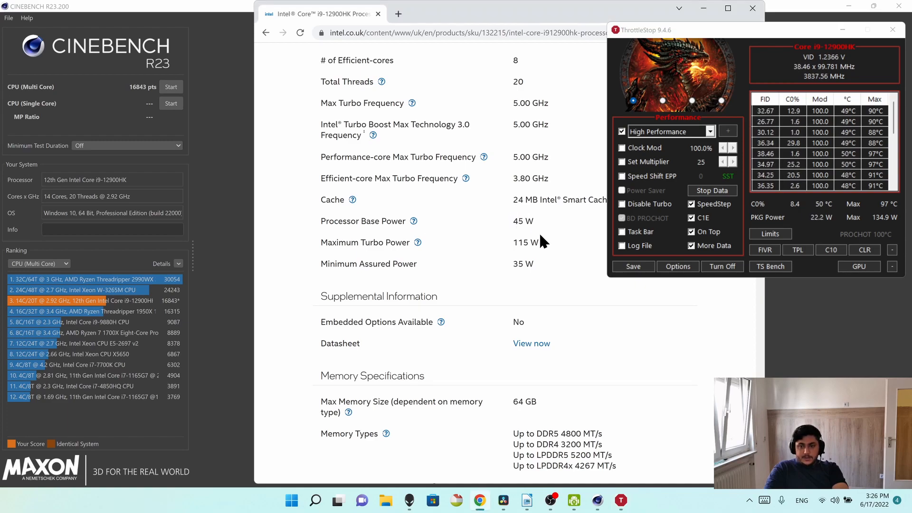
{"action": "left_click_drag", "start_coordinate": [534, 222], "coordinate": [505, 222]}
{"action": "left_click", "coordinate": [332, 235]}
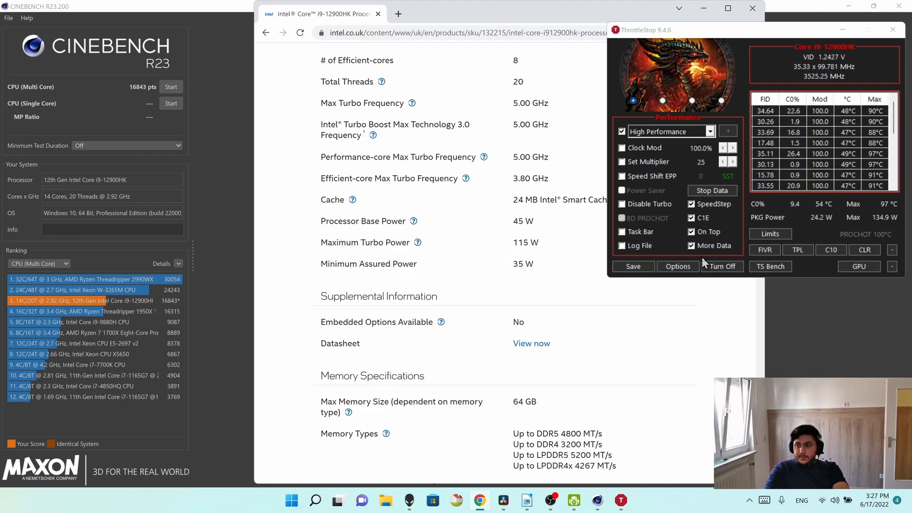
- Set the turbo power limits to Long Power PL1 45, Short Power PL2 115 and a Turbo Time Limit of 20
{"action": "left_click", "coordinate": [757, 248]}
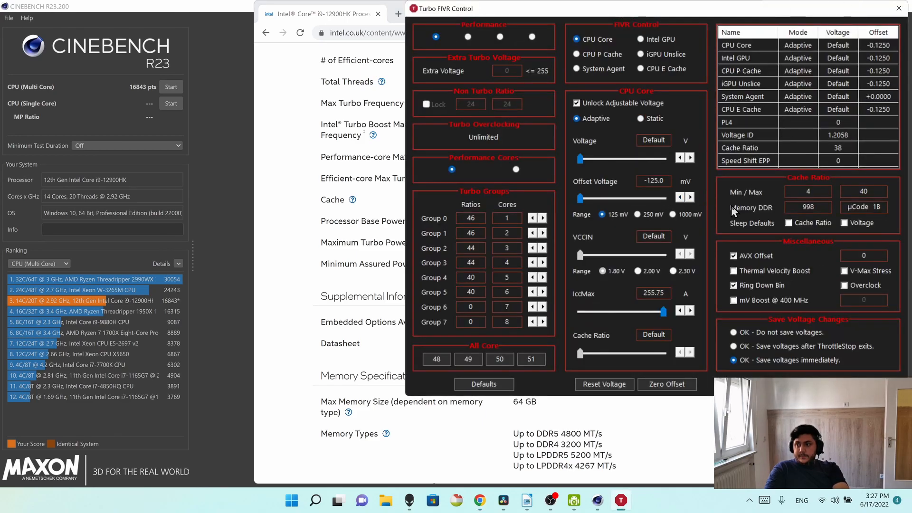
{"action": "left_click", "coordinate": [898, 8]}
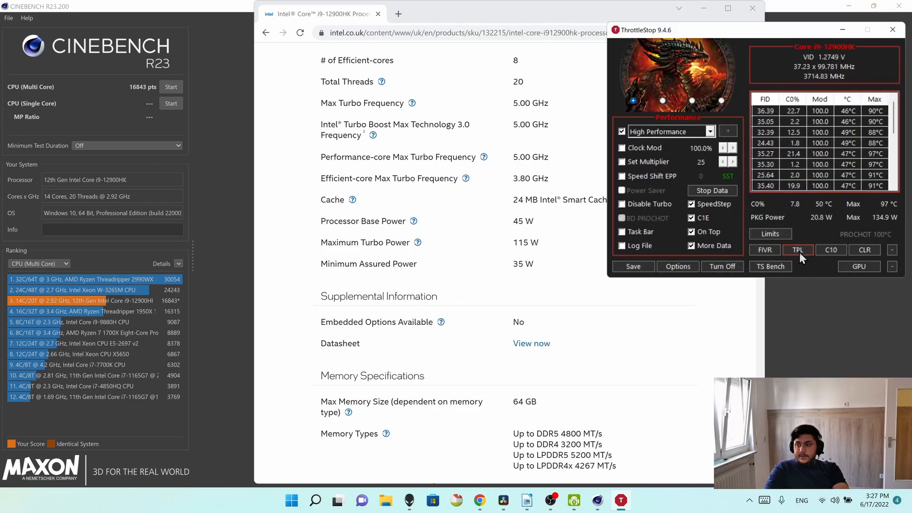
{"action": "left_click", "coordinate": [800, 251]}
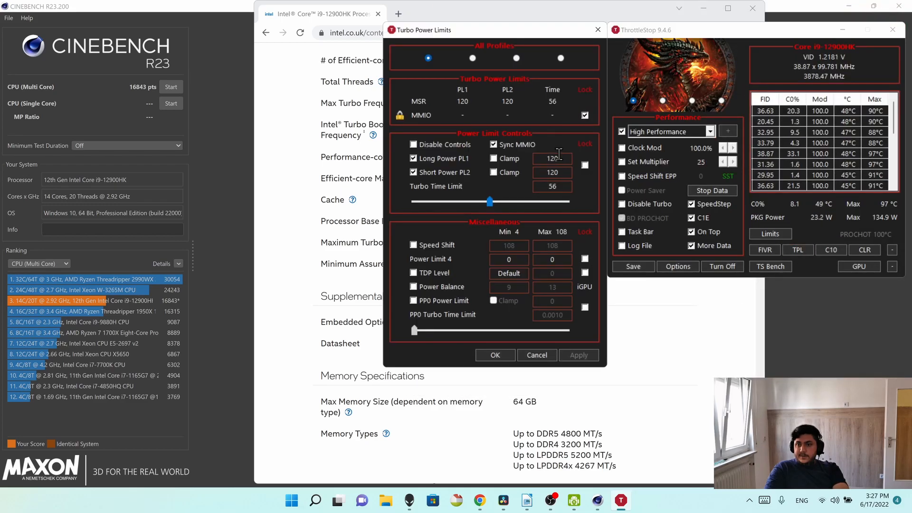
{"action": "left_click_drag", "start_coordinate": [518, 29], "coordinate": [684, 41]}
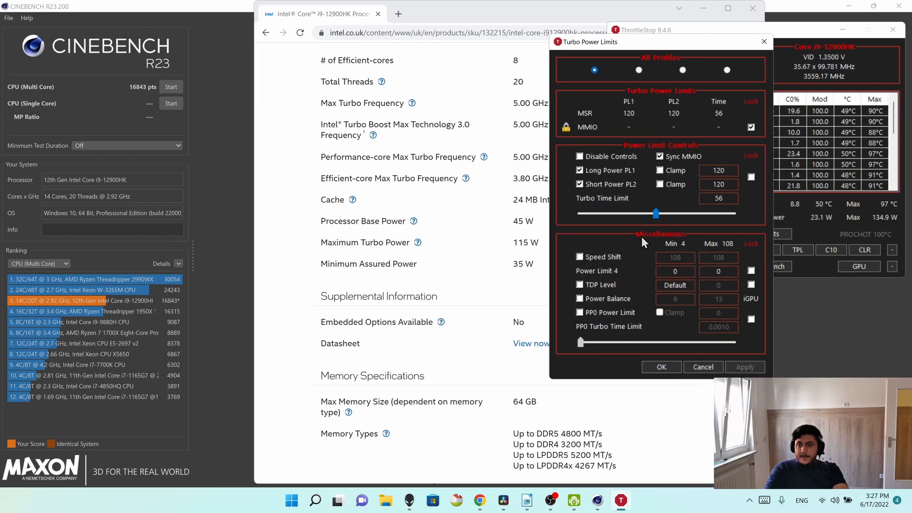
{"action": "double_click", "coordinate": [717, 170]}
{"action": "type", "text": "45"}
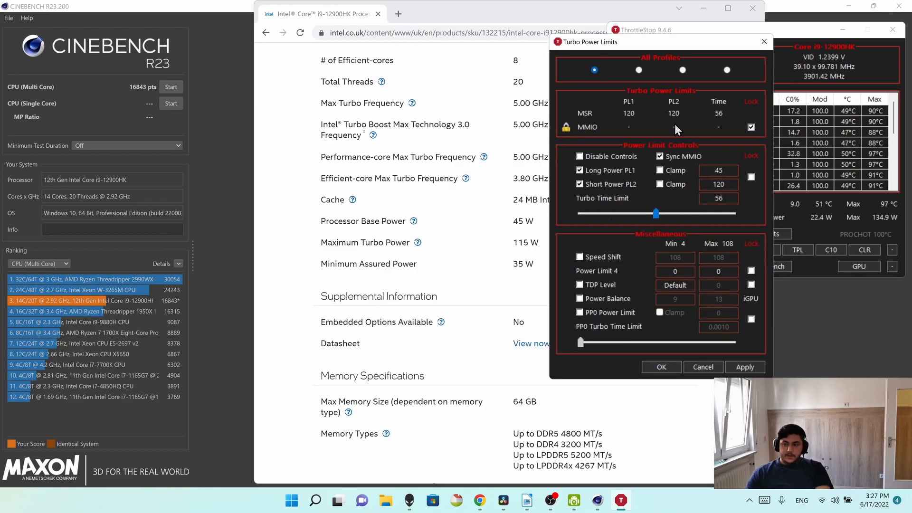
{"action": "double_click", "coordinate": [719, 185]}
{"action": "type", "text": "115"}
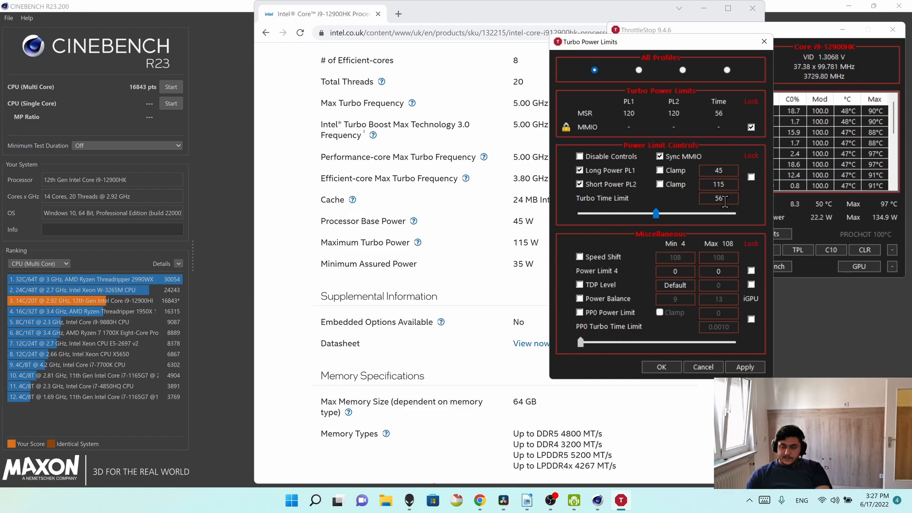
{"action": "left_click_drag", "start_coordinate": [661, 215], "coordinate": [649, 216]}
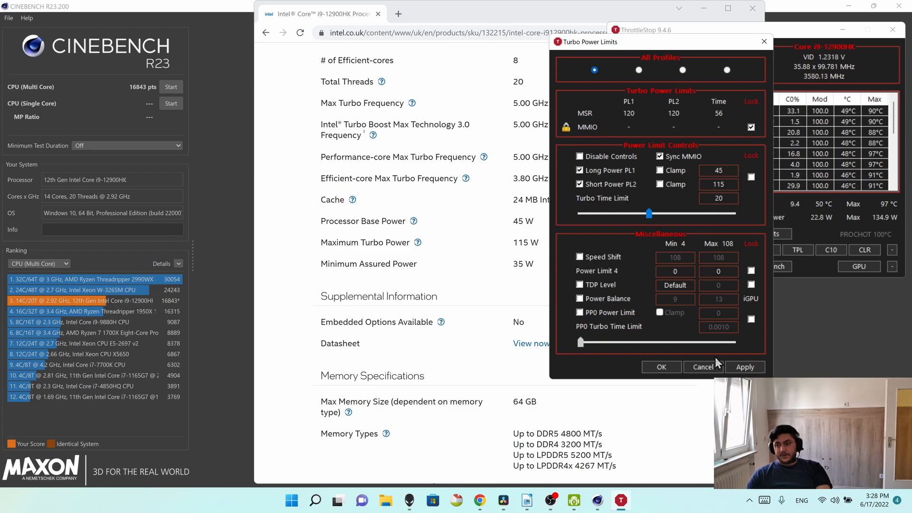
{"action": "left_click", "coordinate": [664, 368]}
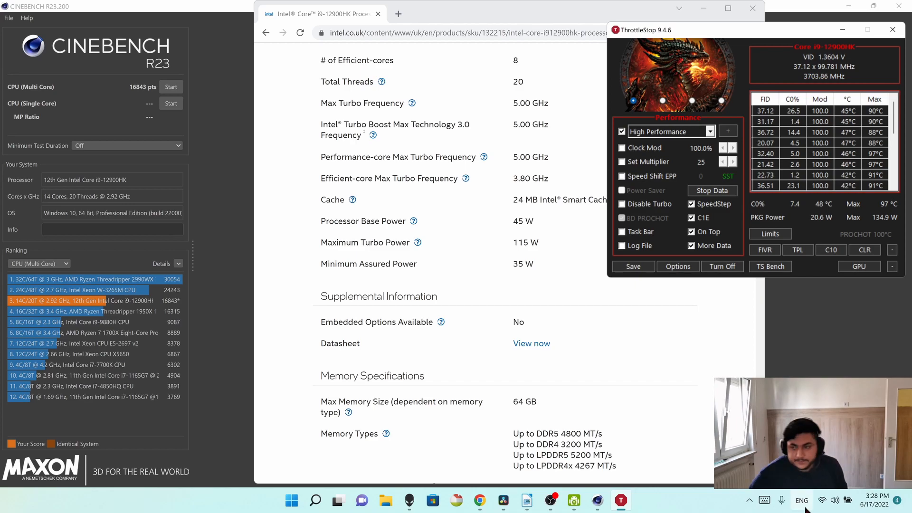
- Run the Cinebench multi-core test, resetting ThrottleStop's maximum readings and reopening its window during the render
{"action": "left_click", "coordinate": [166, 86]}
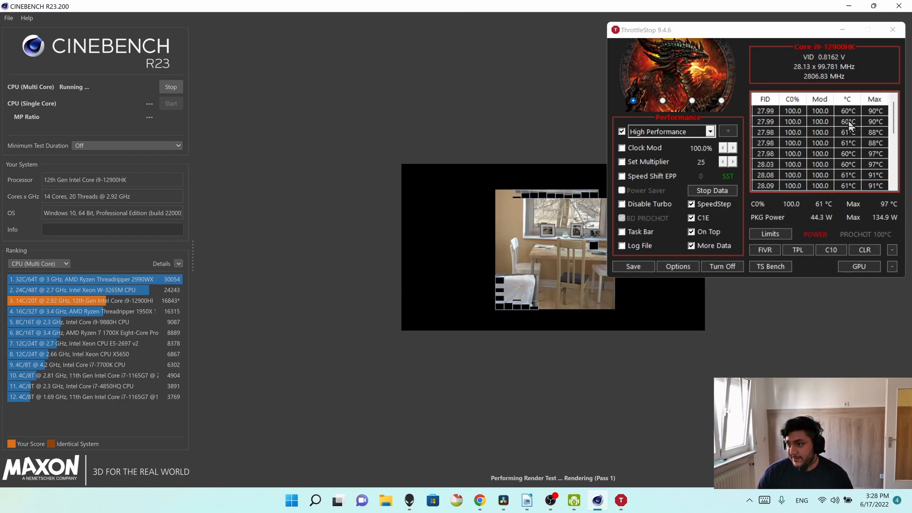
{"action": "left_click", "coordinate": [866, 249]}
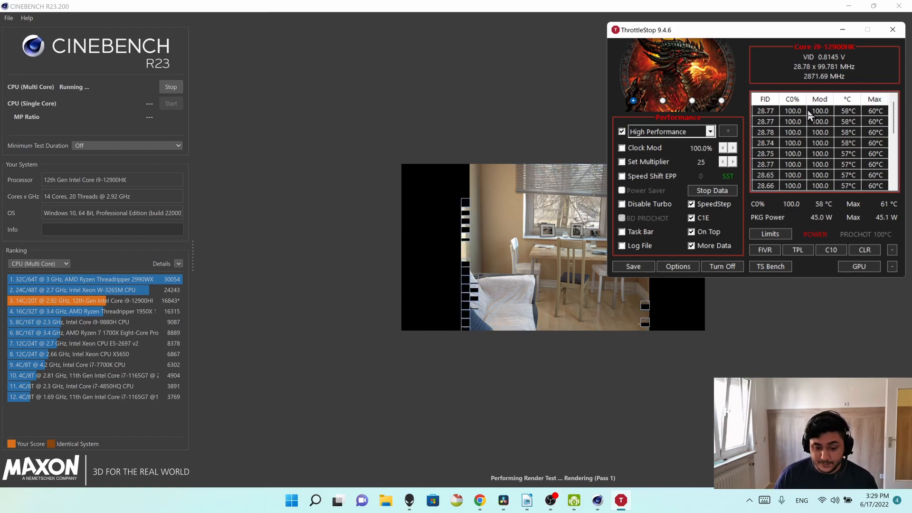
{"action": "left_click", "coordinate": [893, 30]}
{"action": "left_click", "coordinate": [750, 500]}
{"action": "left_click", "coordinate": [751, 468]}
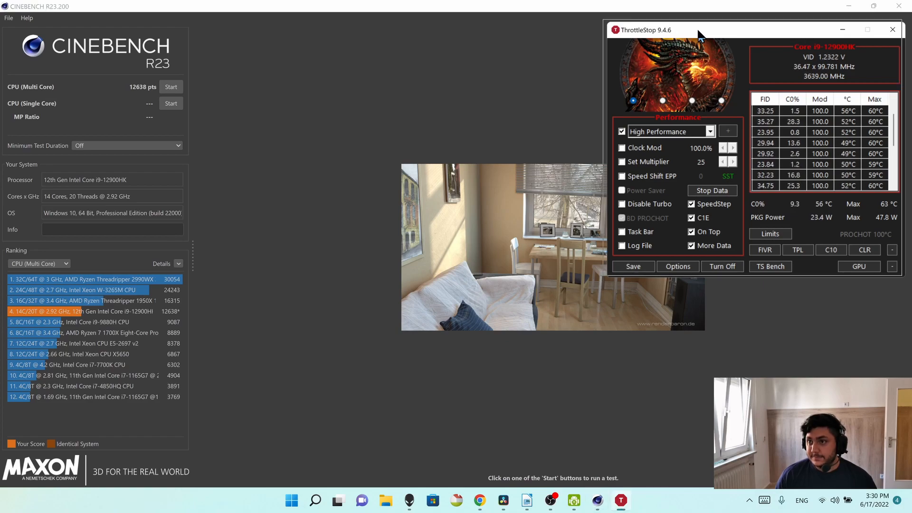
- Switch to Intel's specifications page in Chrome, arrange it beside ThrottleStop and highlight the Maximum Turbo Power value
{"action": "left_click_drag", "start_coordinate": [680, 42], "coordinate": [630, 31]}
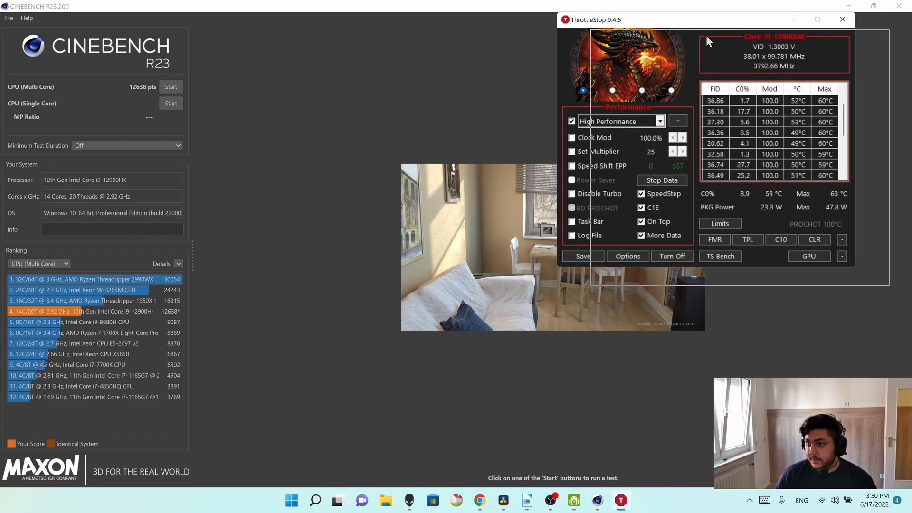
{"action": "left_click_drag", "start_coordinate": [706, 35], "coordinate": [740, 53]}
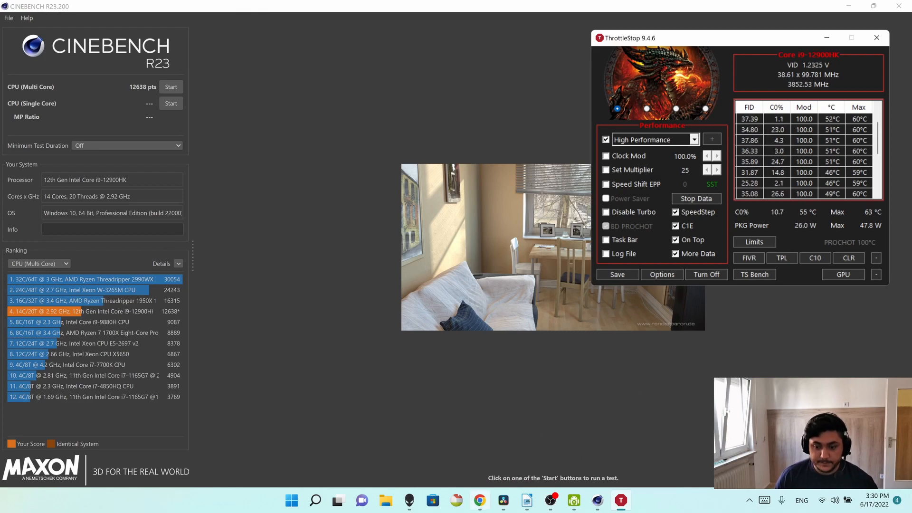
{"action": "left_click", "coordinate": [475, 500]}
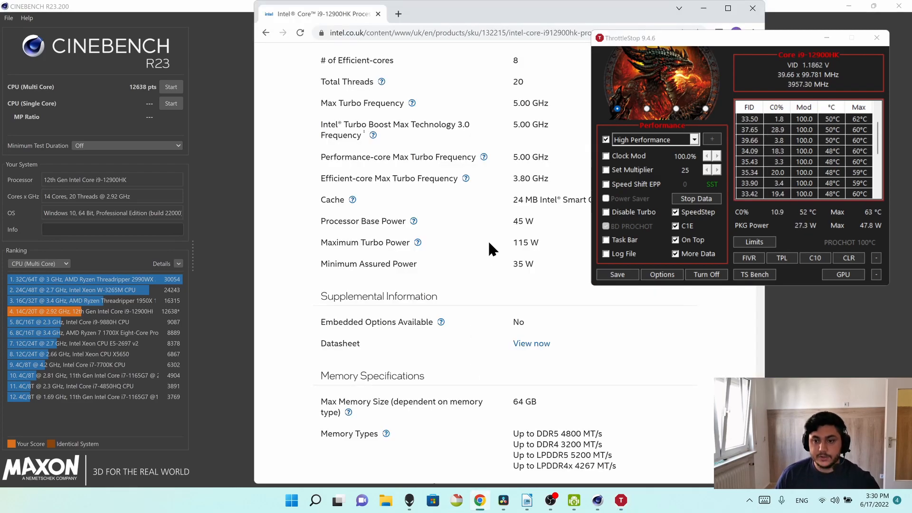
{"action": "left_click_drag", "start_coordinate": [698, 45], "coordinate": [717, 30]}
{"action": "left_click_drag", "start_coordinate": [590, 27], "coordinate": [577, 45]}
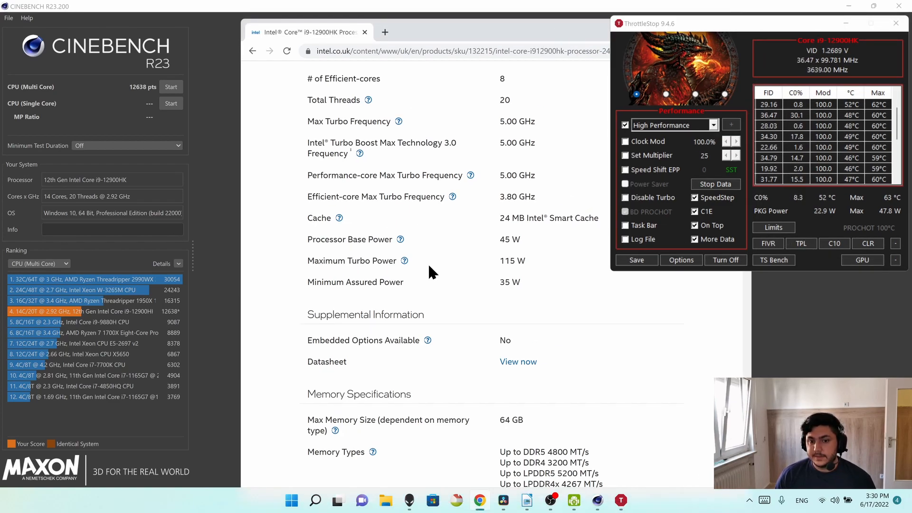
{"action": "left_click_drag", "start_coordinate": [506, 260], "coordinate": [522, 262]}
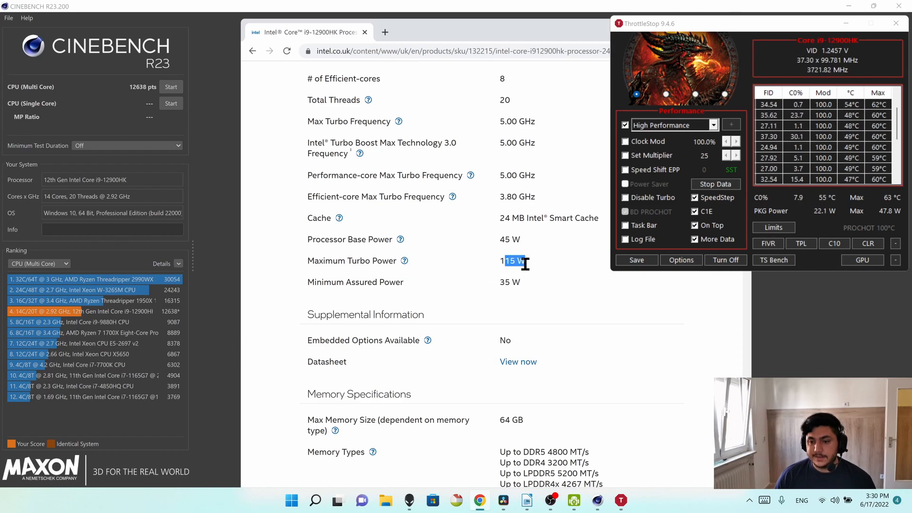
- Set Short Power PL2 to 120 and Long Power PL1 to 100 in the turbo power limits, and apply them
{"action": "left_click", "coordinate": [800, 240]}
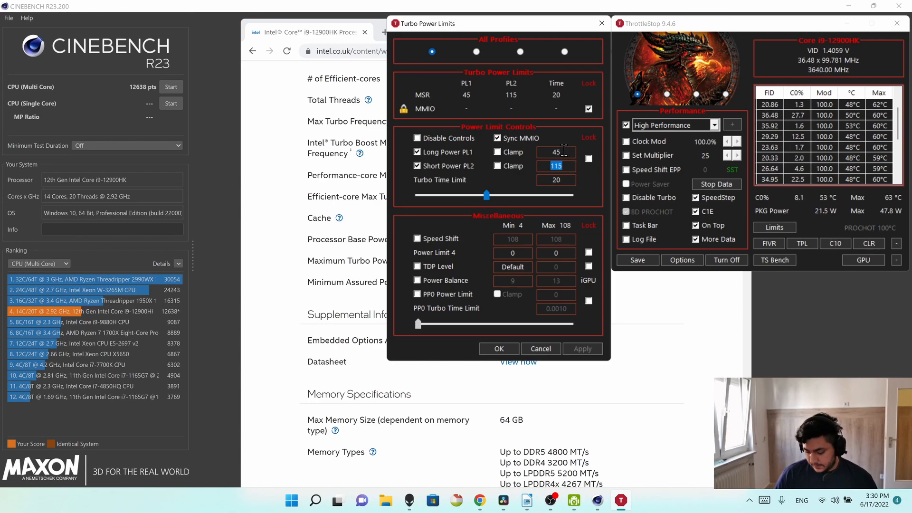
{"action": "type", "text": "120"}
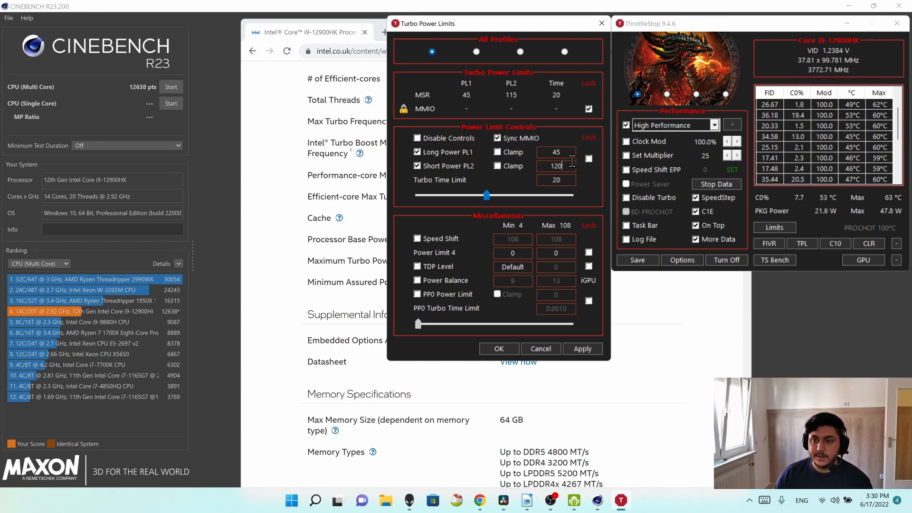
{"action": "double_click", "coordinate": [565, 149]}
{"action": "type", "text": "1"}
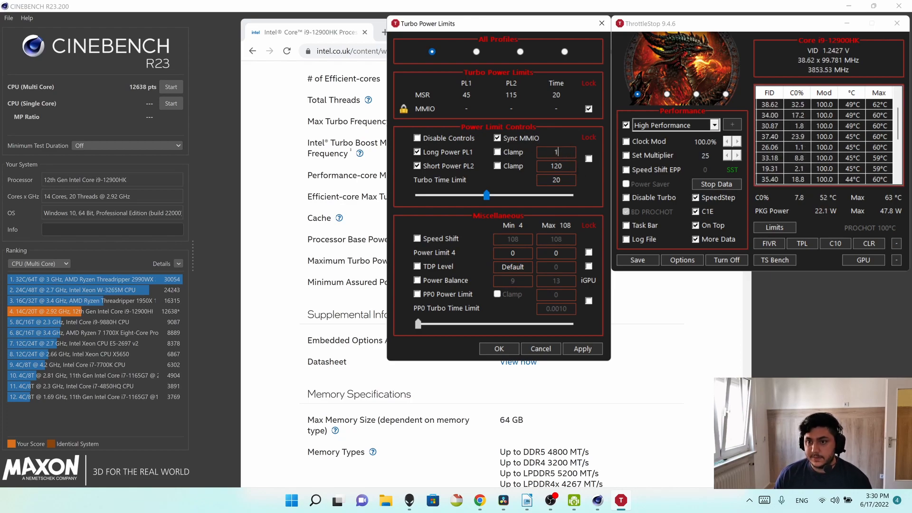
{"action": "type", "text": "00"}
{"action": "left_click", "coordinate": [583, 349]}
{"action": "left_click", "coordinate": [499, 349]}
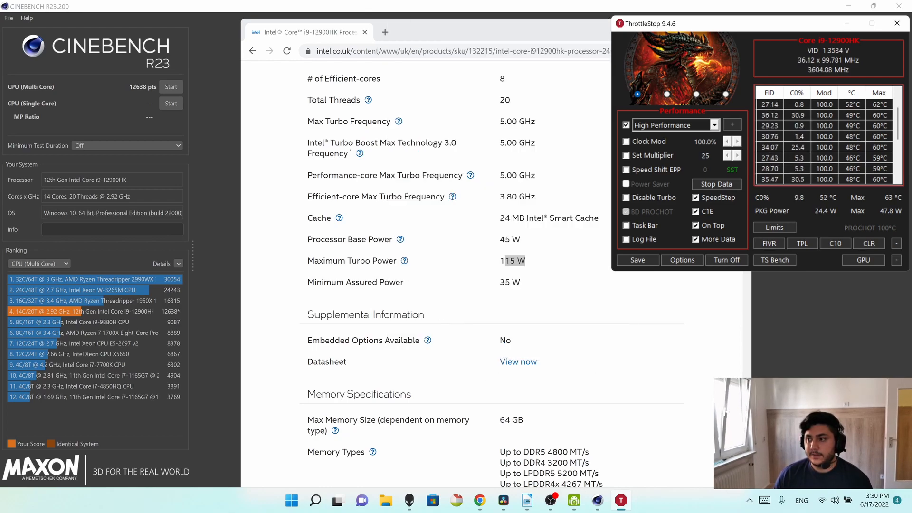
- Reset ThrottleStop's recorded maximum readings and reopen the turbo power limits to check the PL1 and PL2 values
{"action": "left_click", "coordinate": [514, 259]}
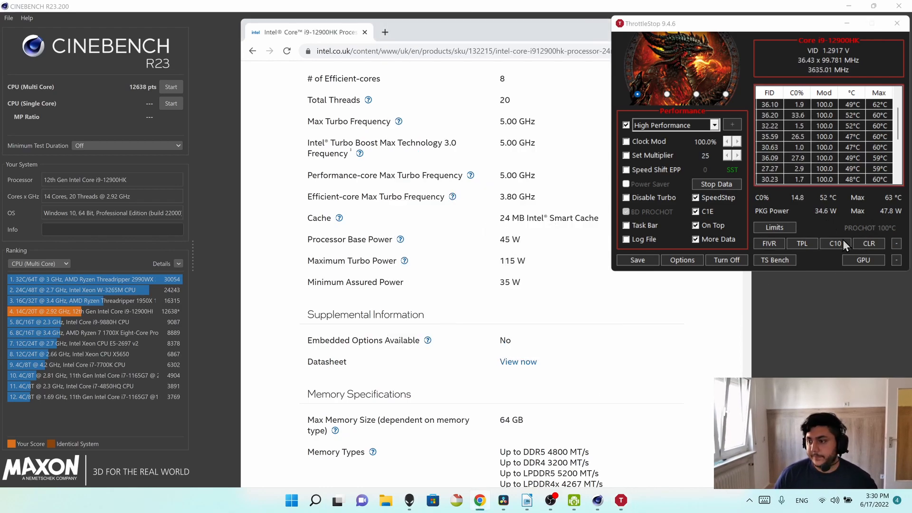
{"action": "left_click", "coordinate": [874, 245]}
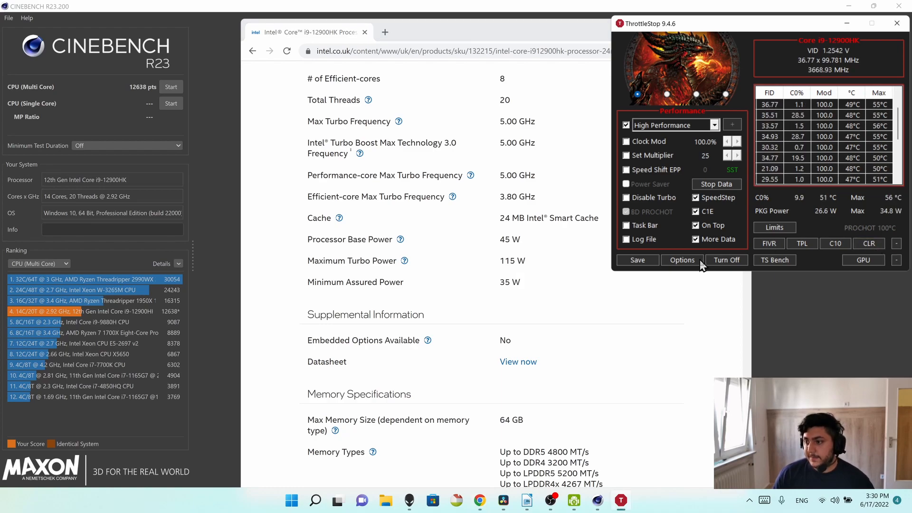
{"action": "left_click", "coordinate": [805, 247]}
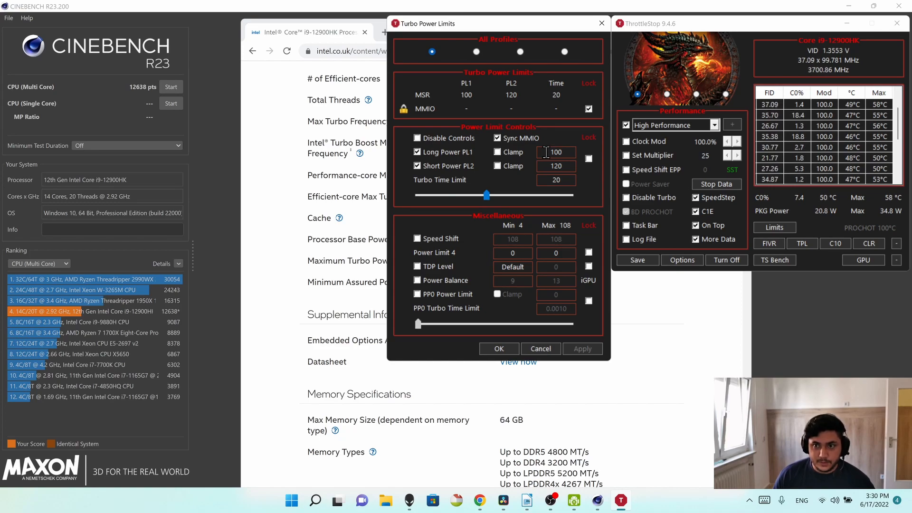
{"action": "left_click", "coordinate": [570, 153]}
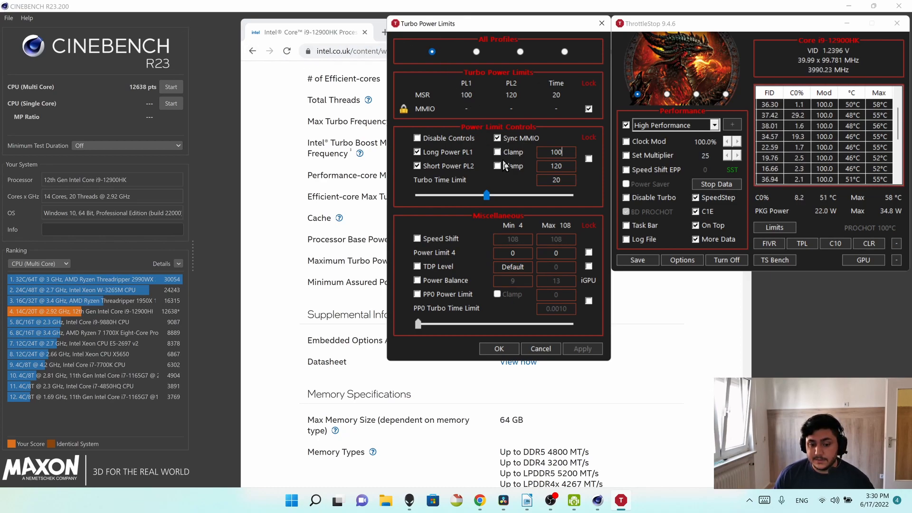
{"action": "left_click_drag", "start_coordinate": [566, 164], "coordinate": [548, 168]}
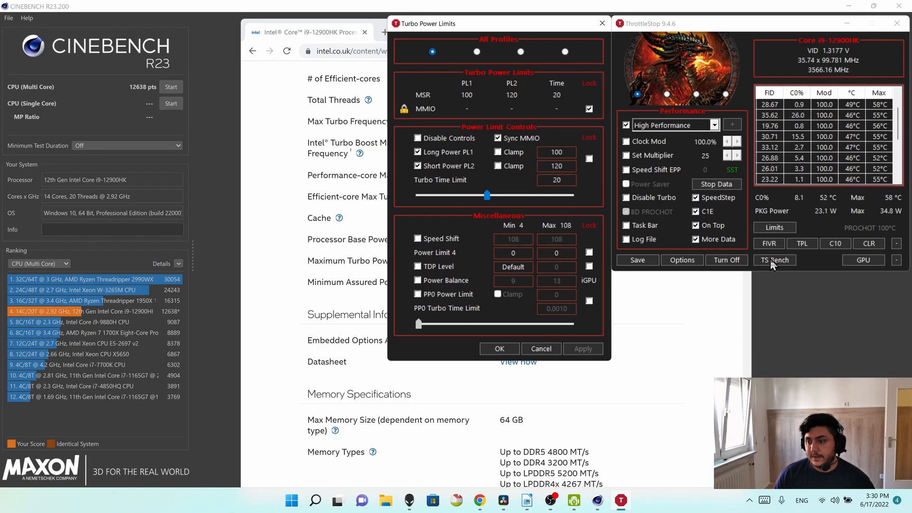
- Run the Cinebench multi-core test with the turbo power limits visible beside ThrottleStop's power and temperature readings
{"action": "left_click", "coordinate": [168, 87]}
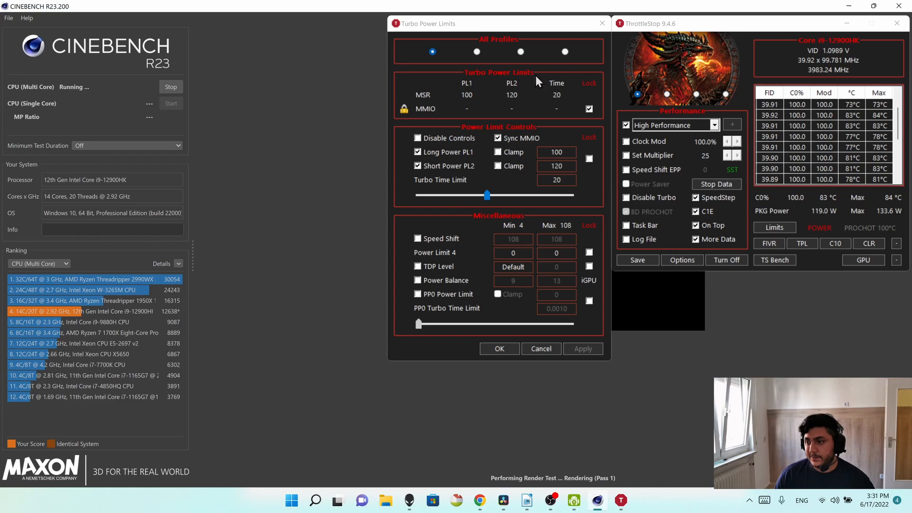
{"action": "left_click", "coordinate": [553, 152]}
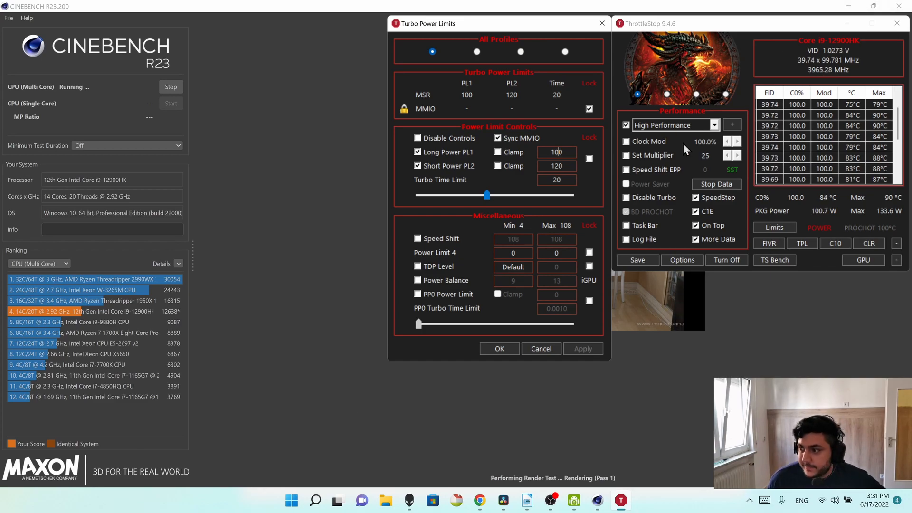
{"action": "left_click", "coordinate": [874, 242]}
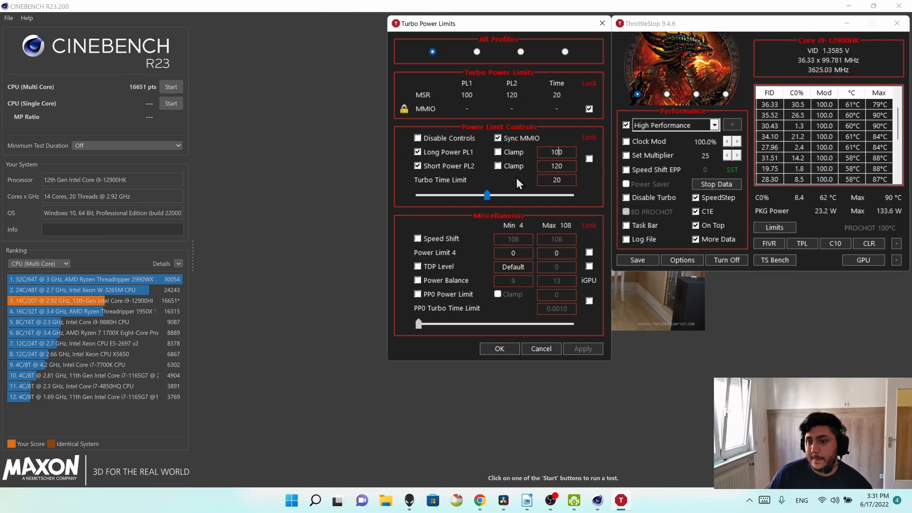
- Set Long Power PL1 to 120 and raise the Turbo Time Limit to its maximum of 3670016, applying both changes
{"action": "left_click_drag", "start_coordinate": [568, 154], "coordinate": [543, 140]}
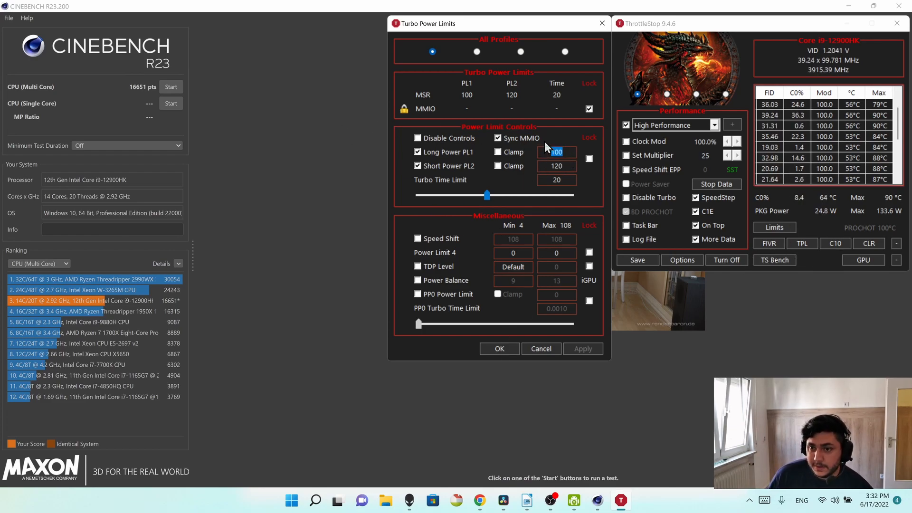
{"action": "type", "text": "120"}
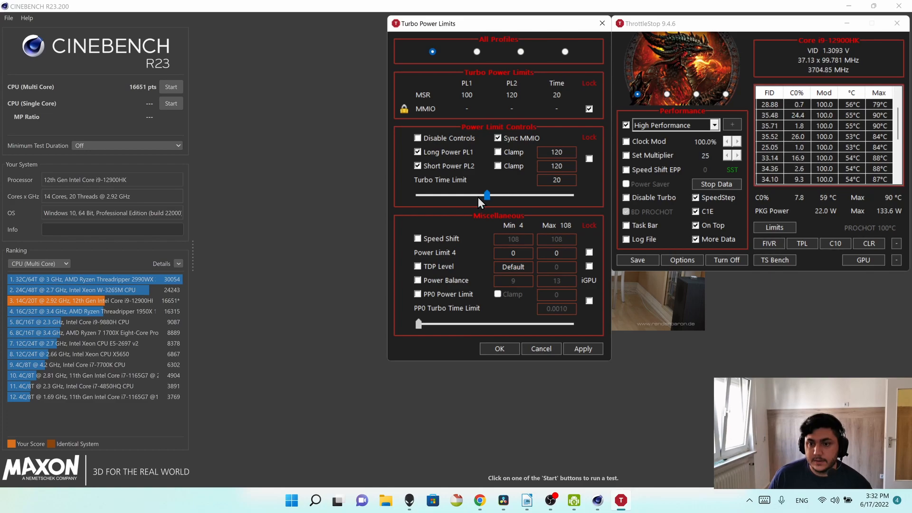
{"action": "left_click_drag", "start_coordinate": [487, 196], "coordinate": [575, 200]}
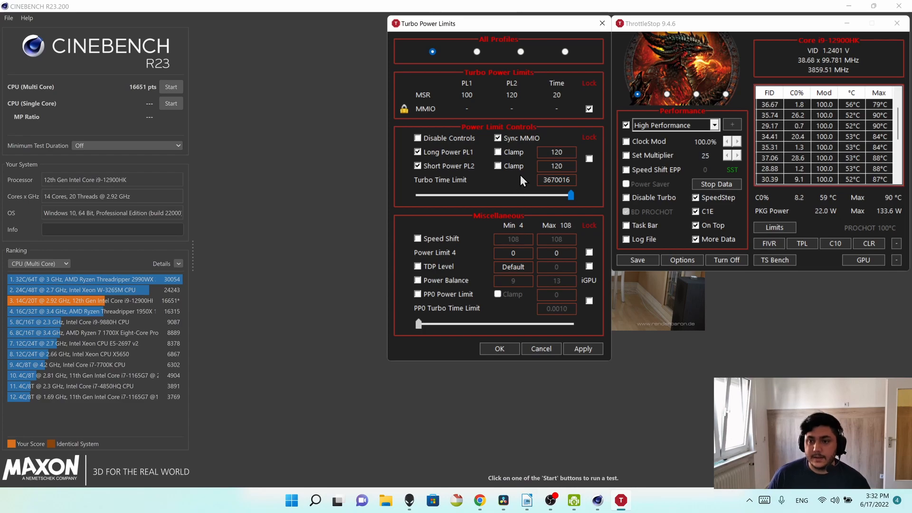
{"action": "left_click_drag", "start_coordinate": [573, 145], "coordinate": [555, 150]}
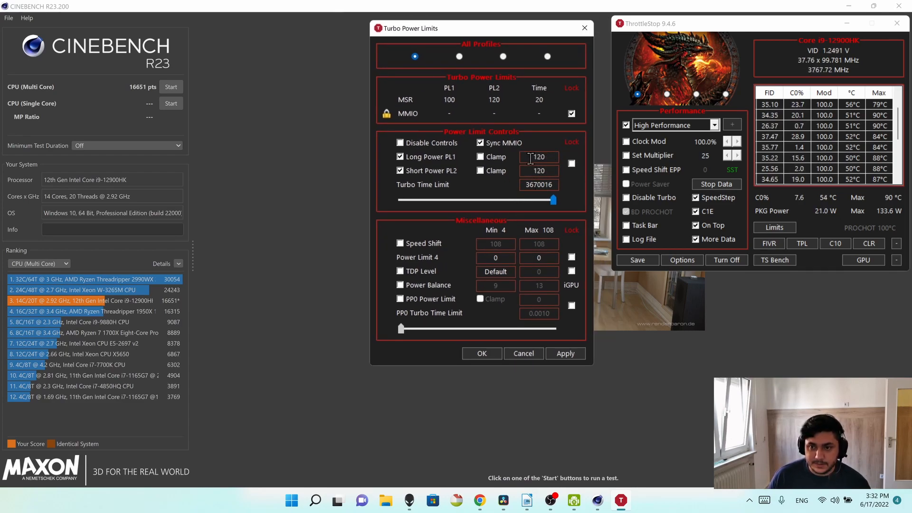
{"action": "left_click", "coordinate": [551, 157]}
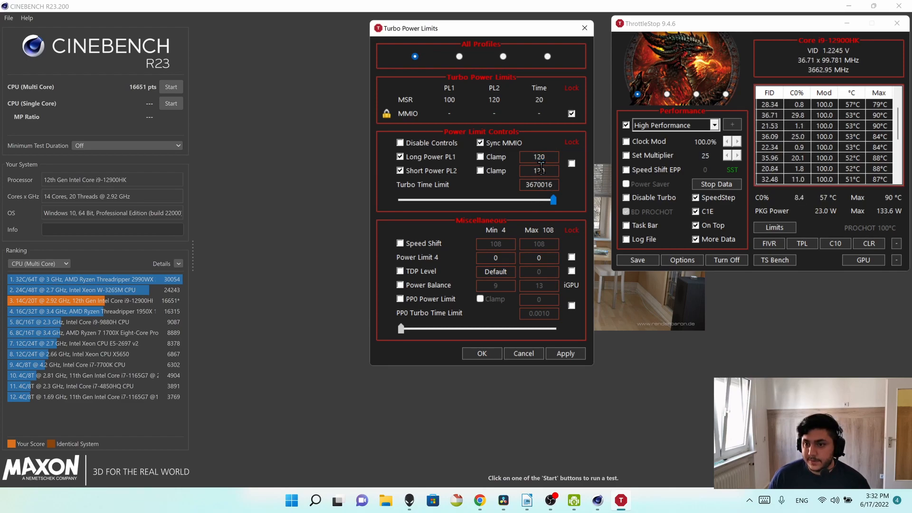
{"action": "left_click_drag", "start_coordinate": [451, 30], "coordinate": [478, 27]}
{"action": "left_click_drag", "start_coordinate": [538, 148], "coordinate": [572, 155]}
{"action": "left_click", "coordinate": [563, 149]}
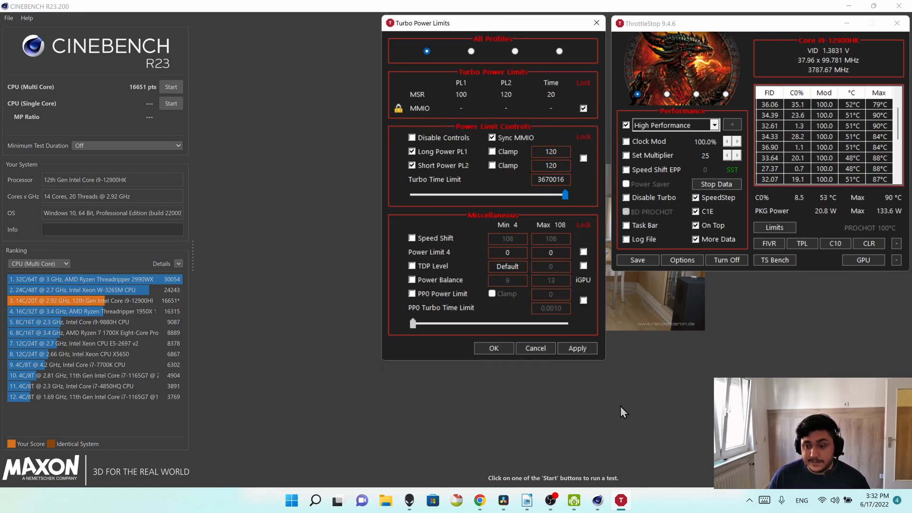
{"action": "left_click", "coordinate": [589, 350]}
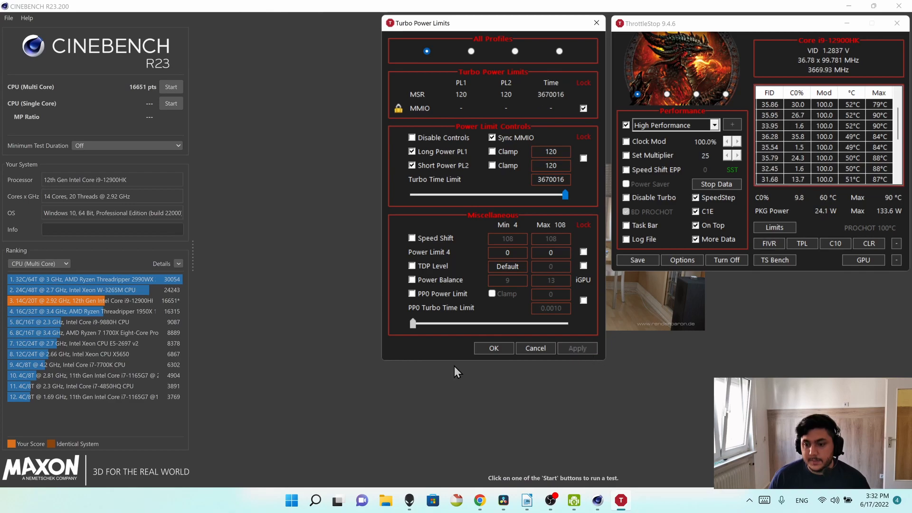
- Close the turbo power limits and check the Maximum Turbo Power on Intel's i9-12900HK specification page in Chrome
{"action": "left_click", "coordinate": [496, 347]}
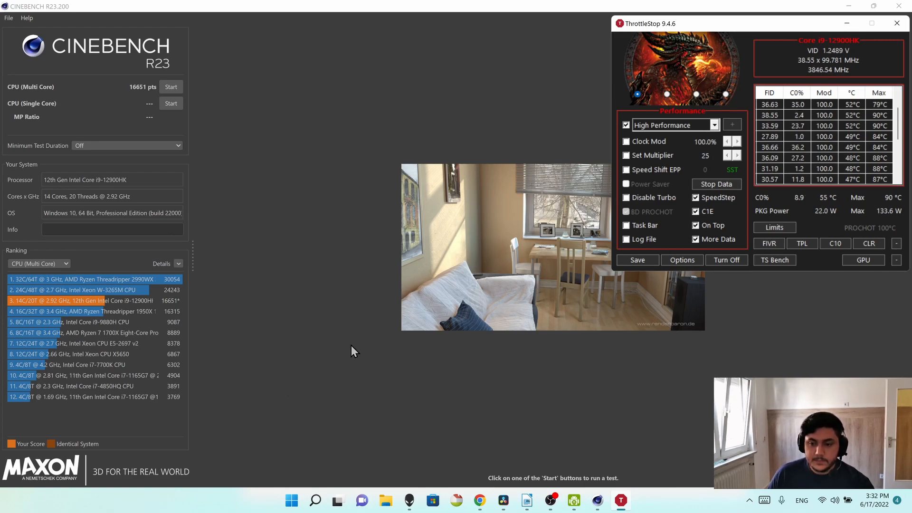
{"action": "left_click", "coordinate": [480, 501]}
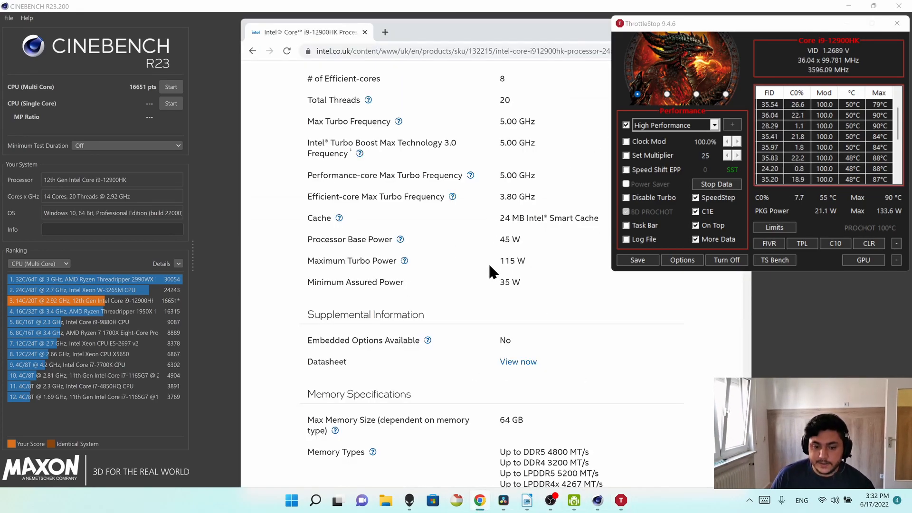
{"action": "mouse_move", "coordinate": [501, 260]}
{"action": "left_mouse_down"}
{"action": "mouse_move", "coordinate": [530, 262]}
{"action": "mouse_move", "coordinate": [486, 259]}
{"action": "left_mouse_up"}
{"action": "left_click", "coordinate": [519, 269]}
{"action": "left_click", "coordinate": [526, 266]}
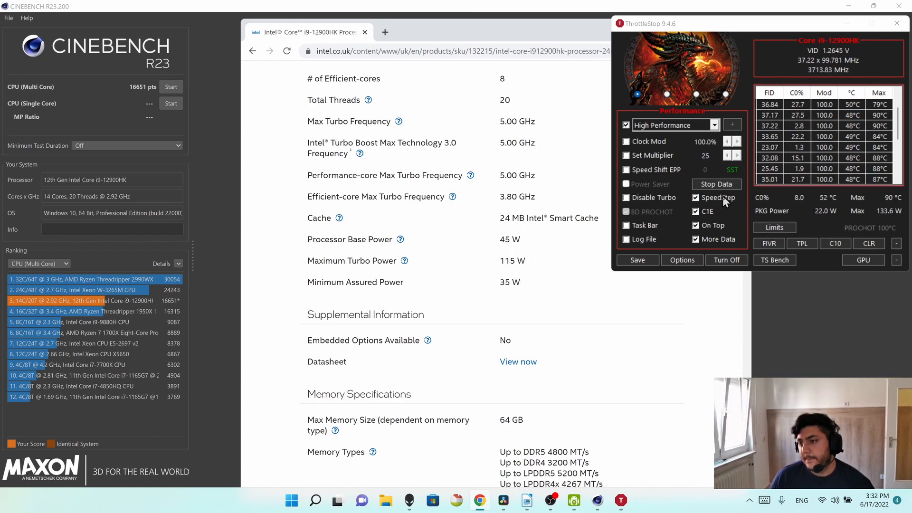
- Disable SpeedStep and C1E in ThrottleStop, keeping its window visible on the desktop
{"action": "left_click", "coordinate": [697, 198]}
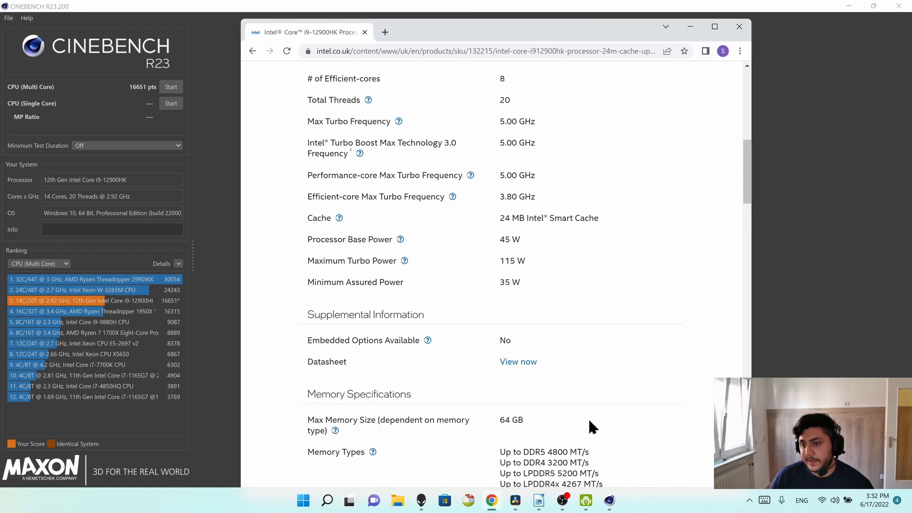
{"action": "left_click", "coordinate": [753, 498]}
{"action": "left_click", "coordinate": [751, 456]}
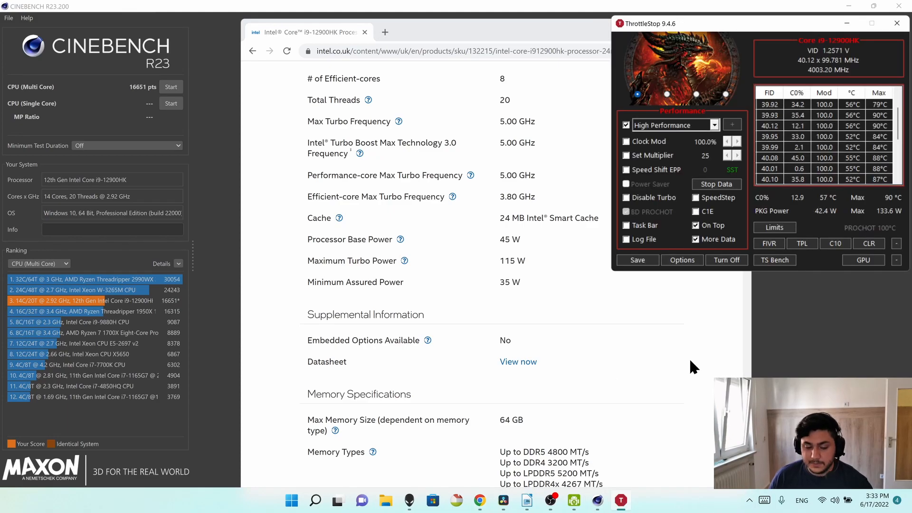
- Run the Cinebench multi-core test and reset ThrottleStop's recorded maximum readings while it renders
{"action": "left_click", "coordinate": [167, 94]}
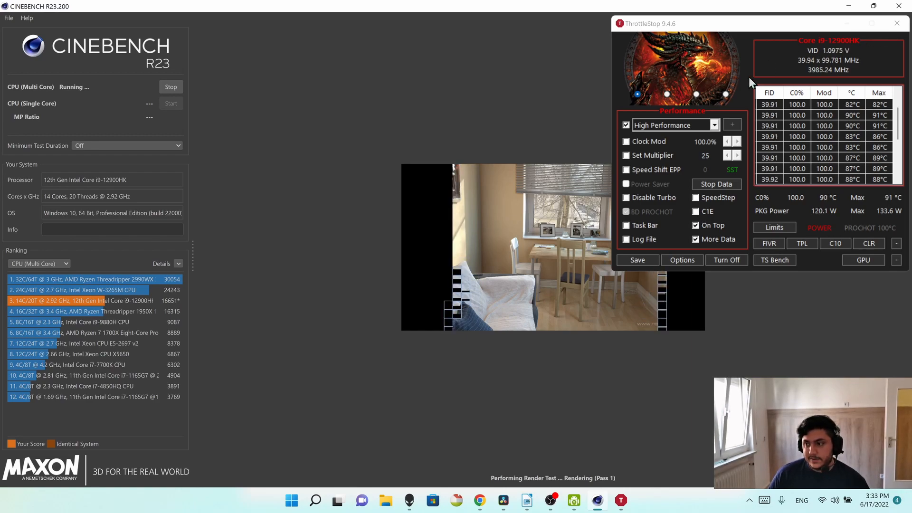
{"action": "left_click", "coordinate": [866, 241]}
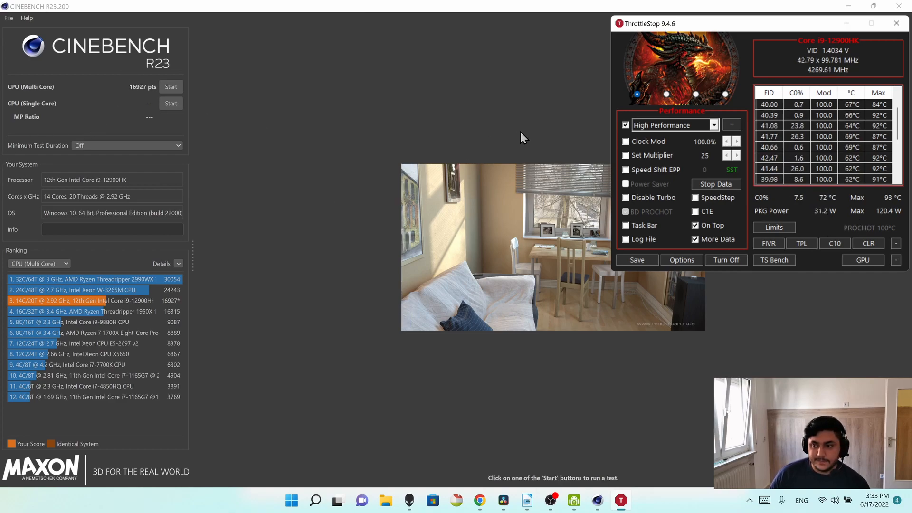
- Re-enable SpeedStep and C1E in ThrottleStop, and minimize the ThrottleStop, Cinebench and Chrome windows
{"action": "left_click", "coordinate": [695, 197]}
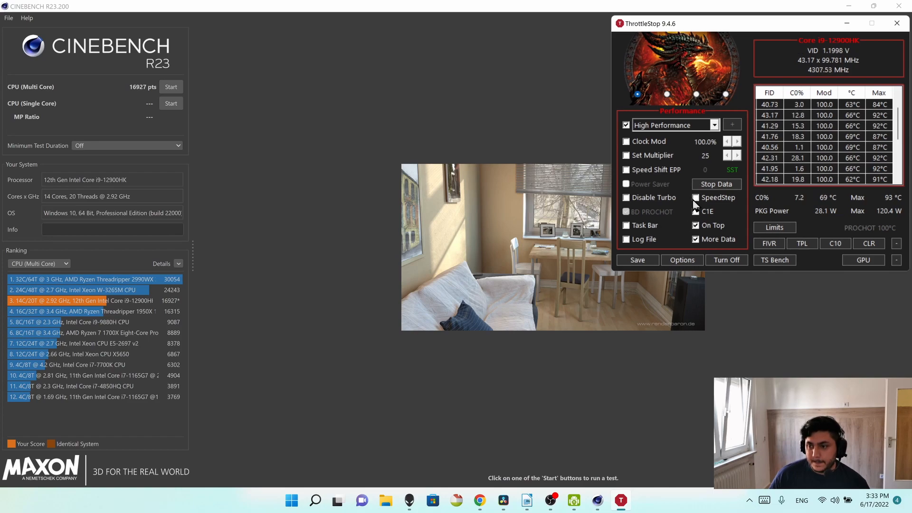
{"action": "left_click", "coordinate": [696, 211]}
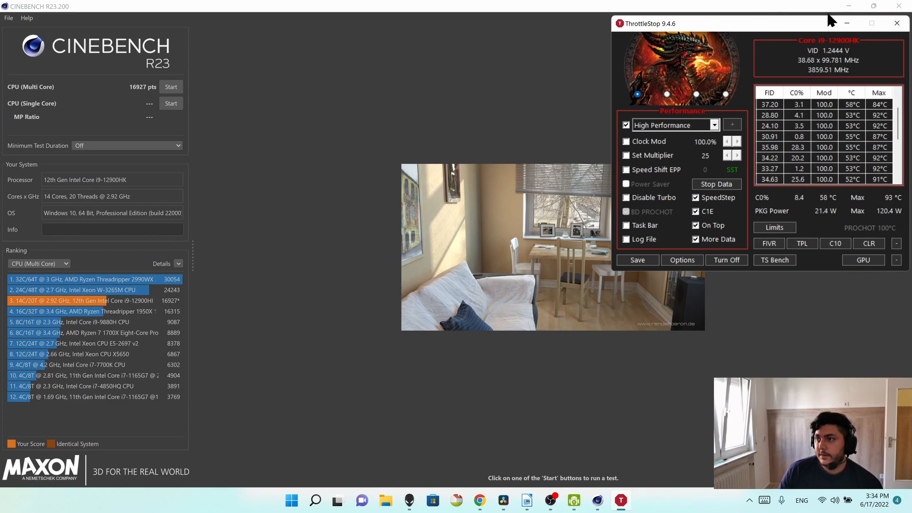
{"action": "left_click", "coordinate": [848, 23]}
{"action": "left_click", "coordinate": [848, 7]}
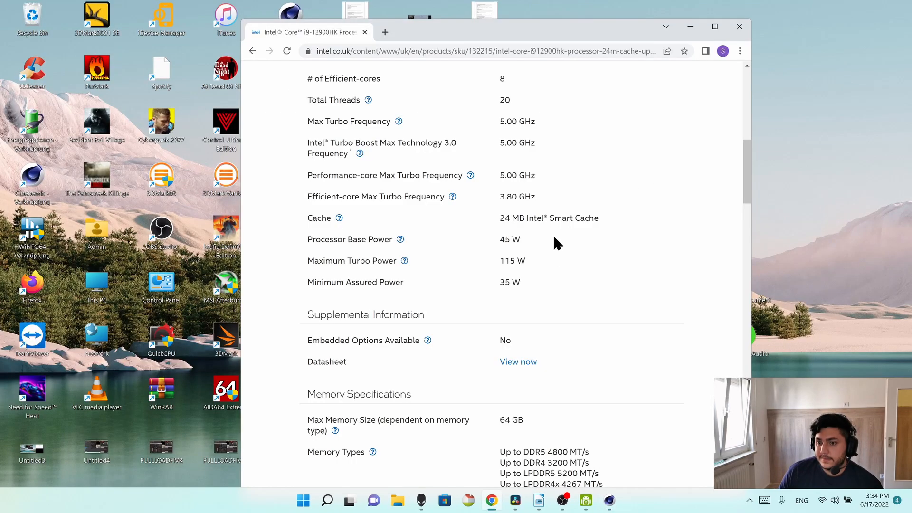
{"action": "left_click", "coordinate": [690, 27]}
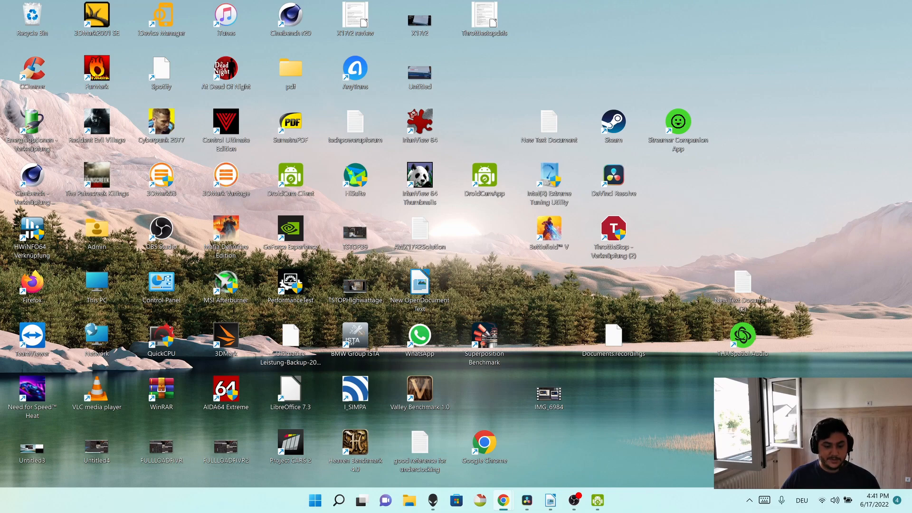
- Search Windows for "gped" and open the Local Group Policy Editor
{"action": "key", "text": "super"}
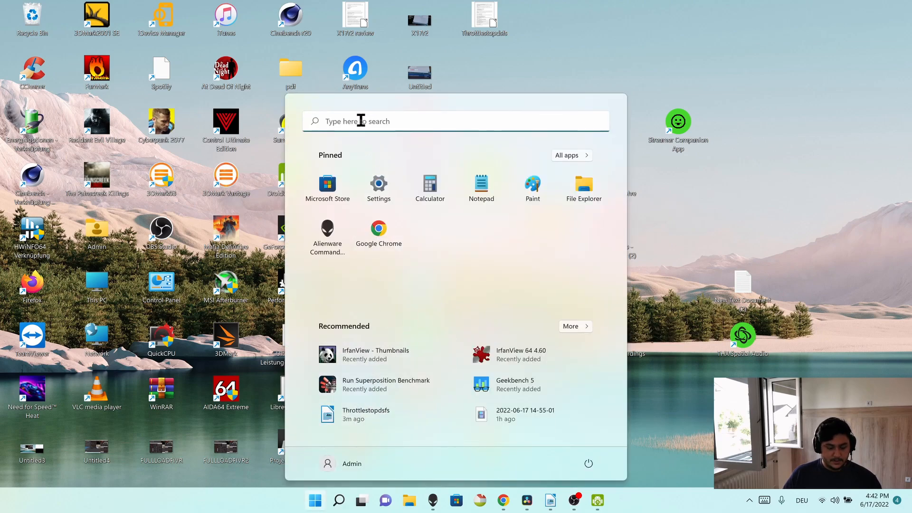
{"action": "left_click", "coordinate": [361, 120]}
{"action": "type", "text": "gped"}
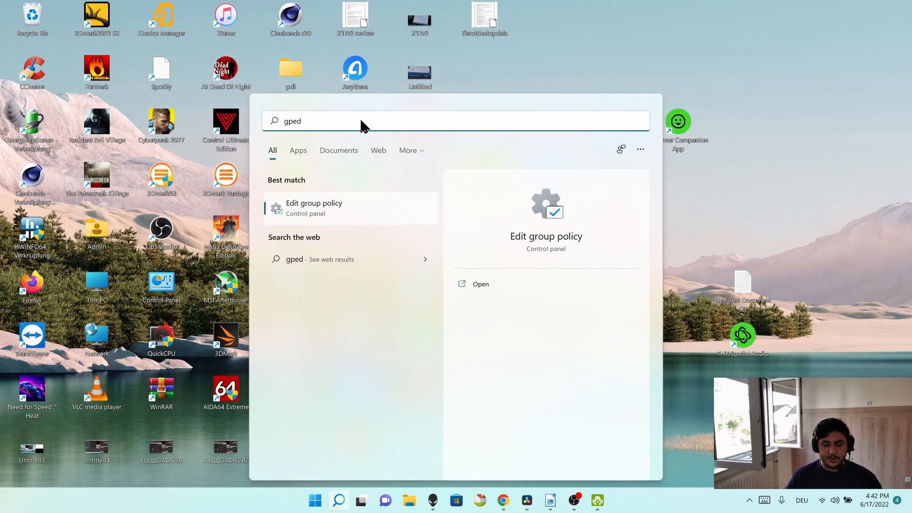
{"action": "key", "text": "Return"}
- Go to Power Throttling Settings under Computer Configuration, Administrative Templates, System, Power Management
{"action": "left_click", "coordinate": [145, 144]}
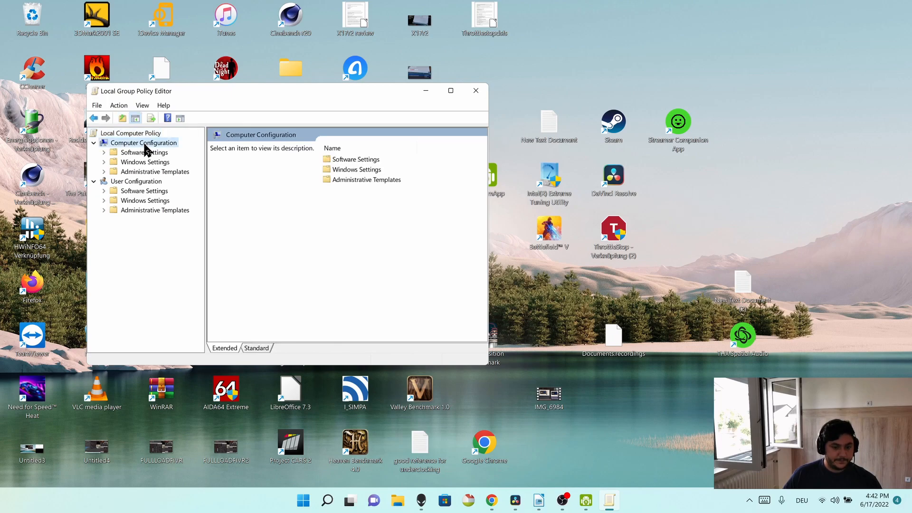
{"action": "left_click", "coordinate": [152, 174]}
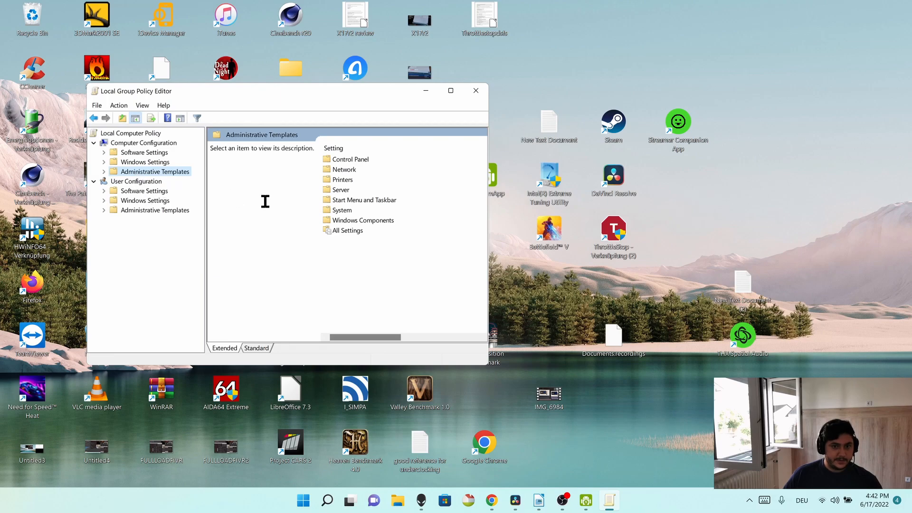
{"action": "double_click", "coordinate": [343, 212]}
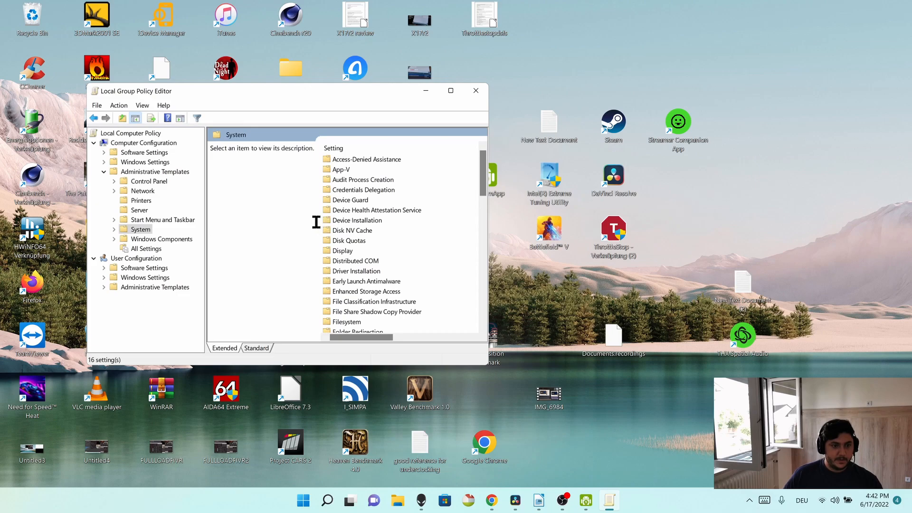
{"action": "scroll", "coordinate": [354, 221], "scroll_direction": "down", "scroll_amount": 4}
{"action": "scroll", "coordinate": [358, 226], "scroll_direction": "down", "scroll_amount": 3}
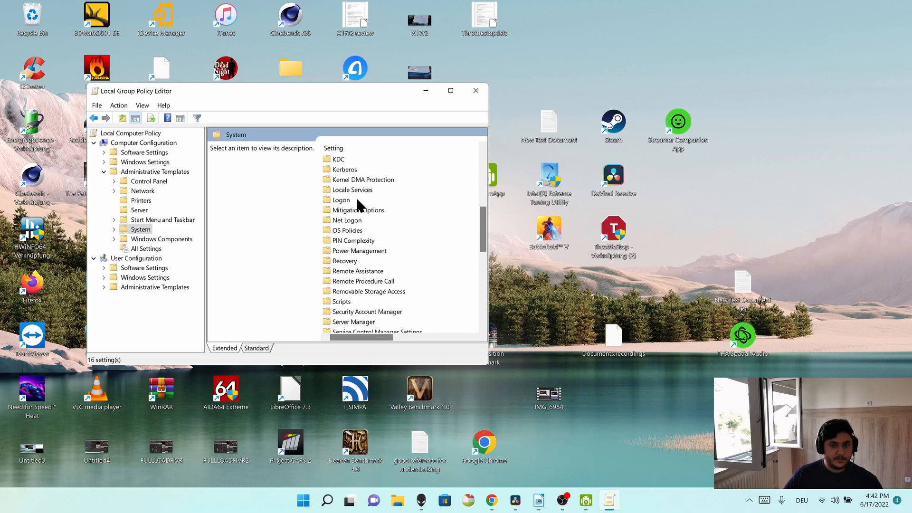
{"action": "double_click", "coordinate": [359, 251]}
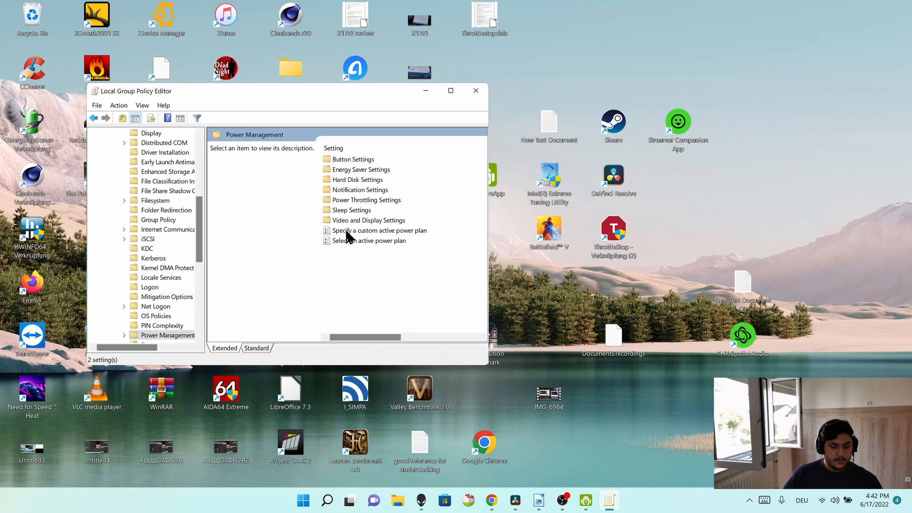
{"action": "double_click", "coordinate": [358, 201]}
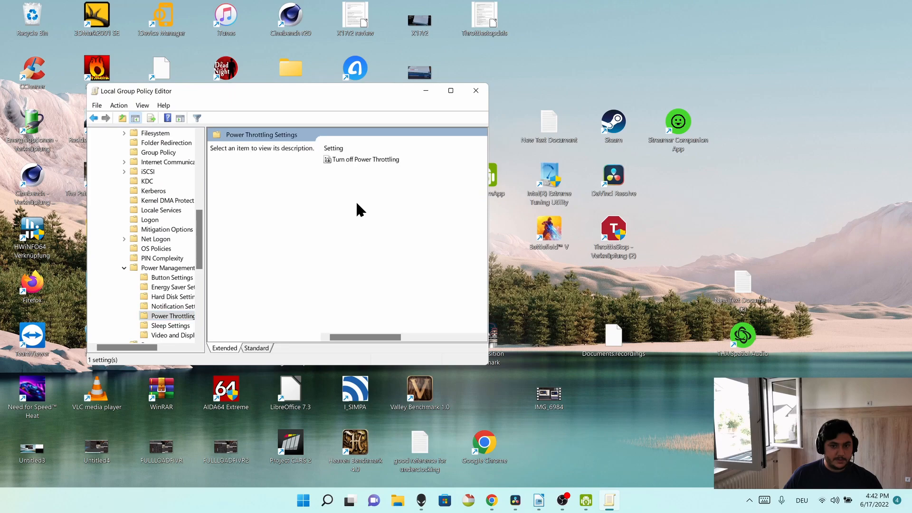
- Open the Turn off Power Throttling policy, read its help text, and apply it as Enabled
{"action": "left_click", "coordinate": [355, 160]}
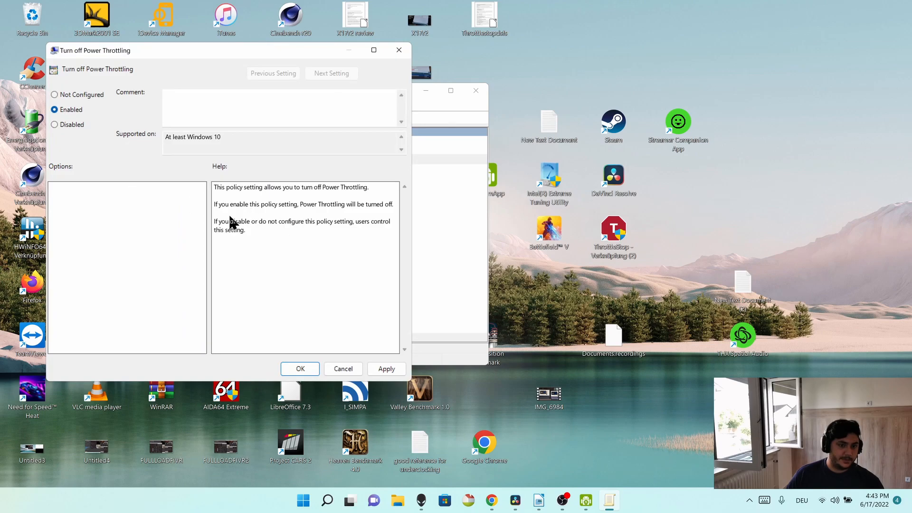
{"action": "left_click", "coordinate": [240, 202]}
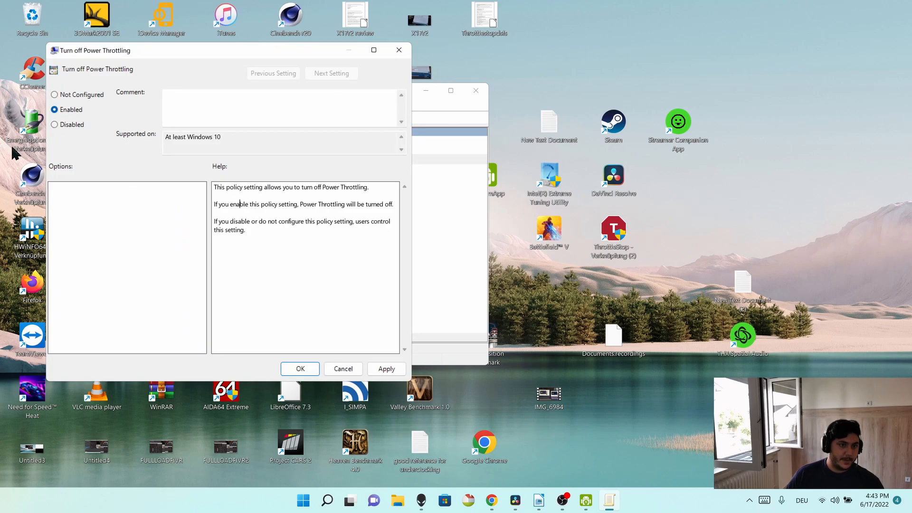
{"action": "left_click_drag", "start_coordinate": [219, 205], "coordinate": [245, 199]}
{"action": "left_click", "coordinate": [220, 207]}
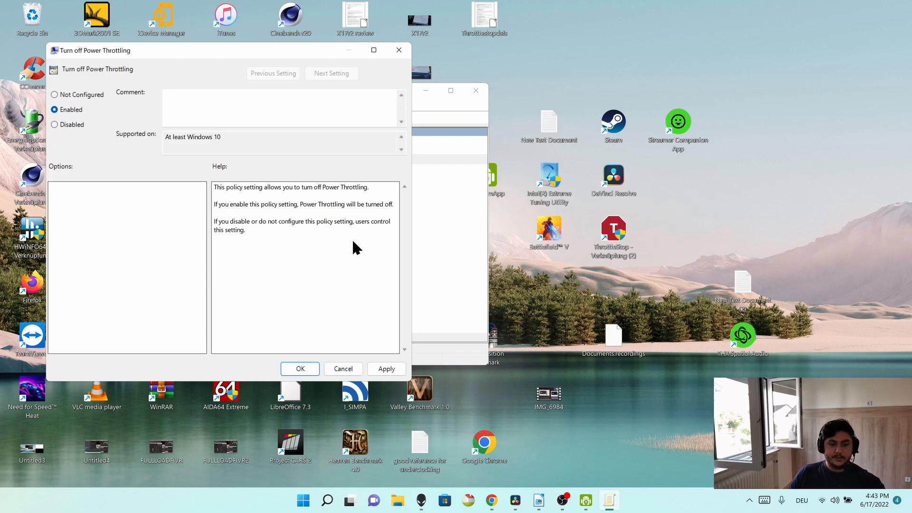
{"action": "left_click", "coordinate": [378, 370]}
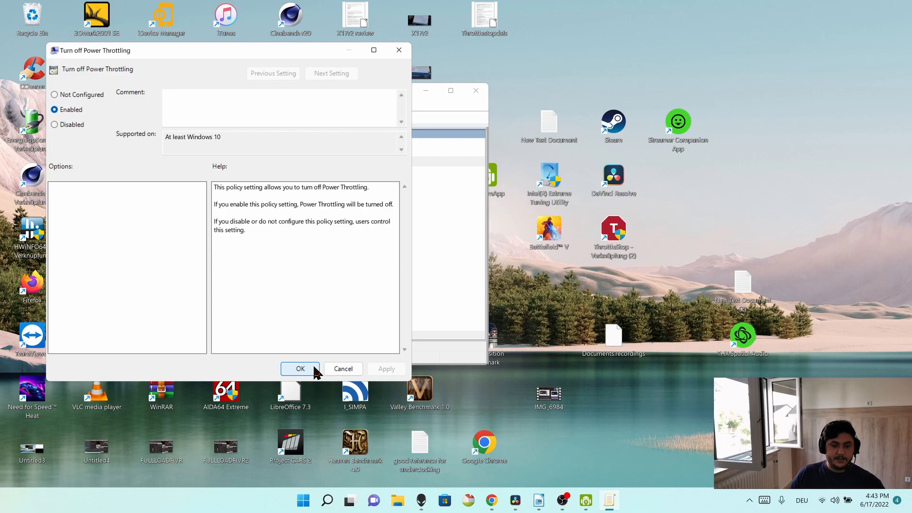
{"action": "left_click", "coordinate": [314, 370]}
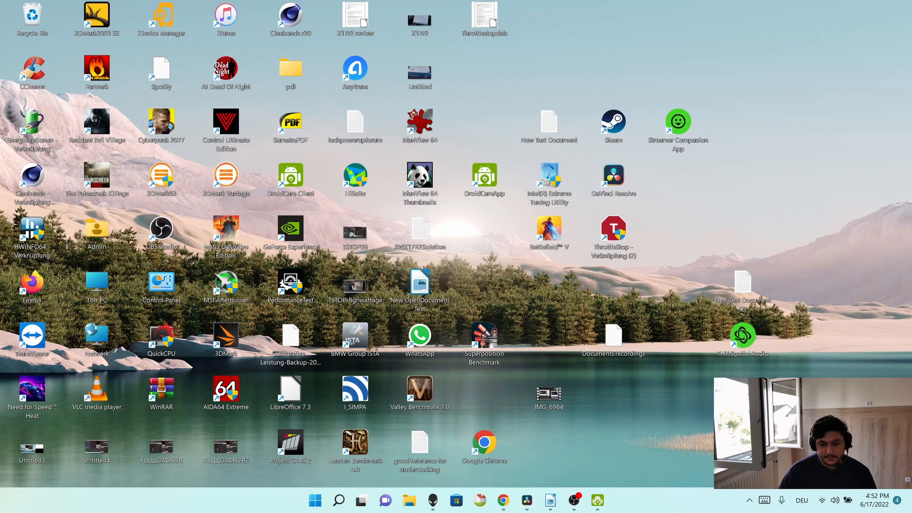
- Launch the Registry Editor by searching for "regedit", and reposition and heighten its window
{"action": "left_click", "coordinate": [503, 500]}
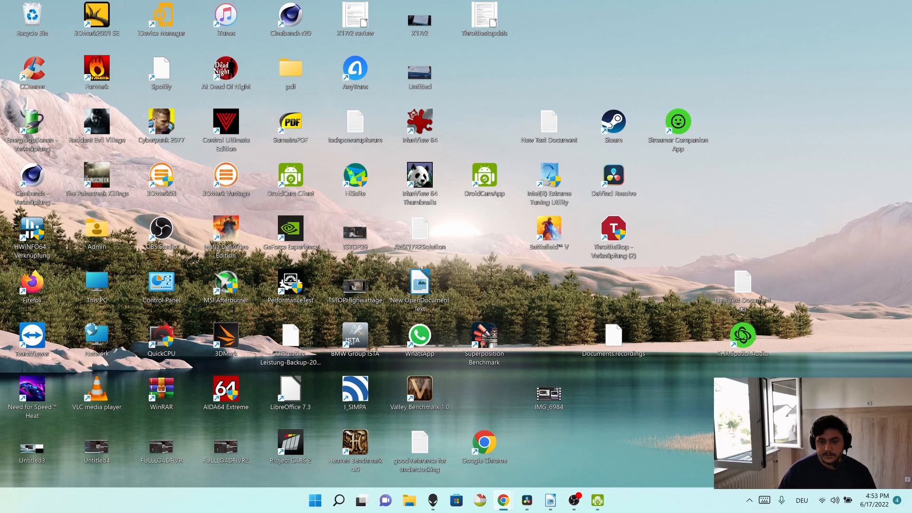
{"action": "left_click", "coordinate": [319, 501]}
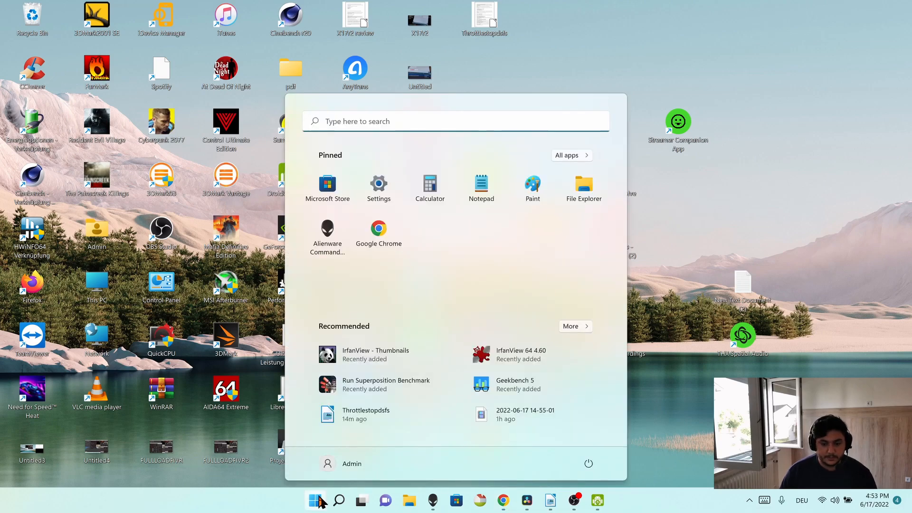
{"action": "type", "text": "reg"}
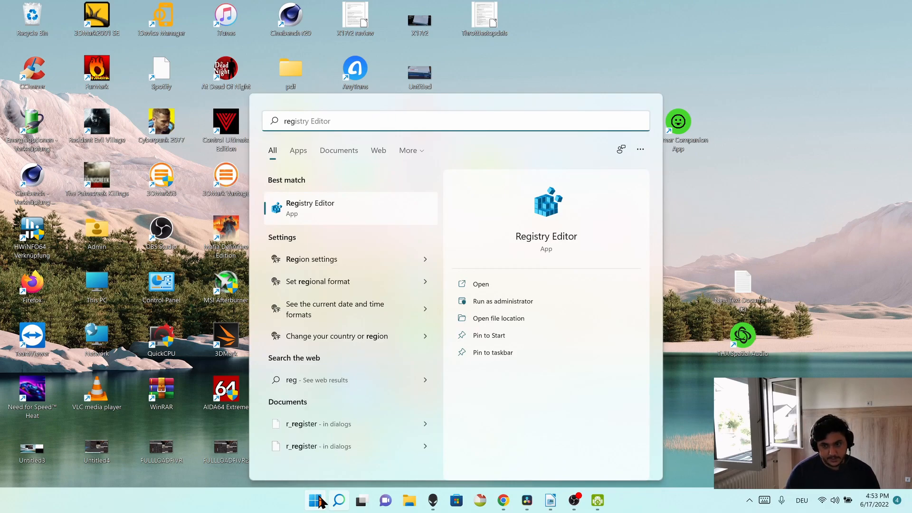
{"action": "type", "text": "edit"}
{"action": "key", "text": "Return"}
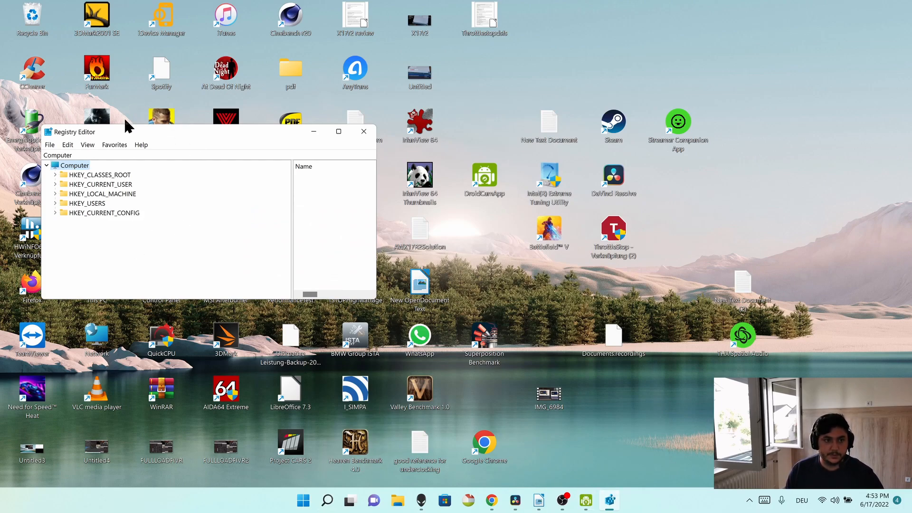
{"action": "left_click_drag", "start_coordinate": [118, 125], "coordinate": [634, 12]}
{"action": "left_click_drag", "start_coordinate": [655, 184], "coordinate": [652, 461]}
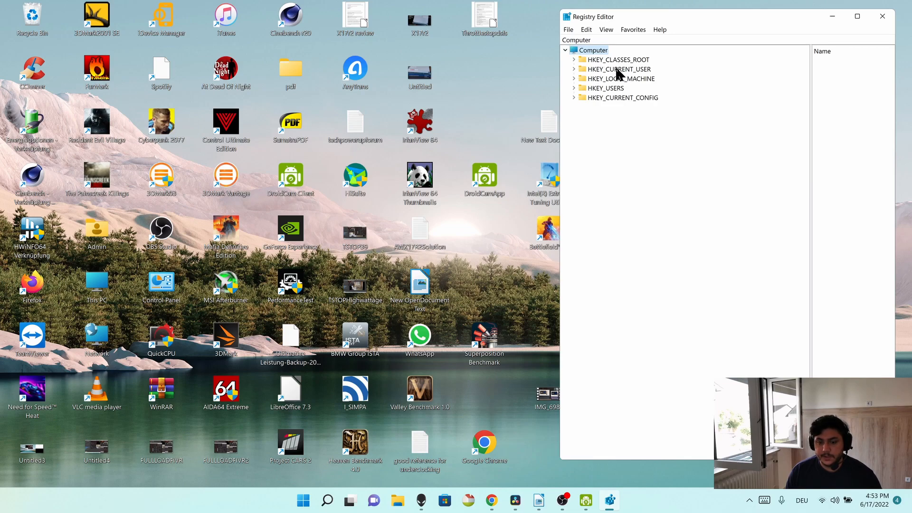
- Go to the registry key HKEY_LOCAL_MACHINE\SYSTEM\CurrentControlSet\Control\Power and expand it
{"action": "left_click", "coordinate": [635, 79]}
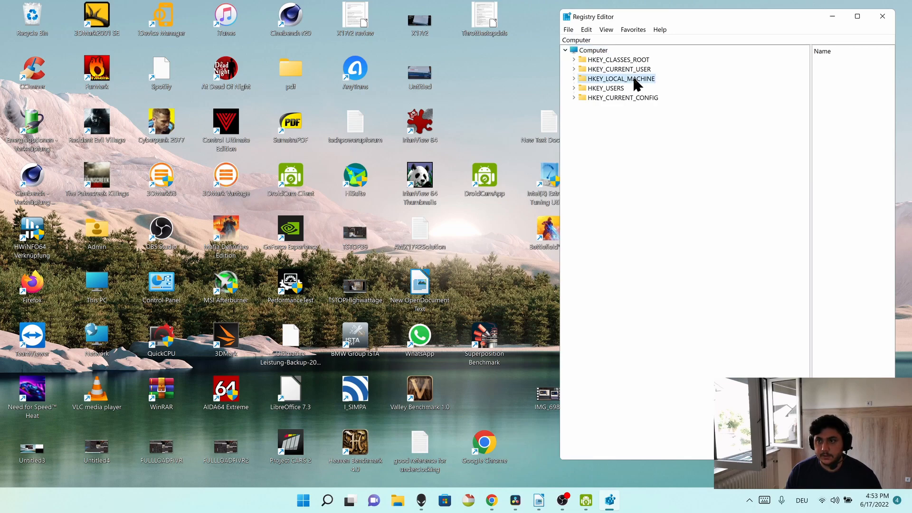
{"action": "left_click", "coordinate": [574, 78]}
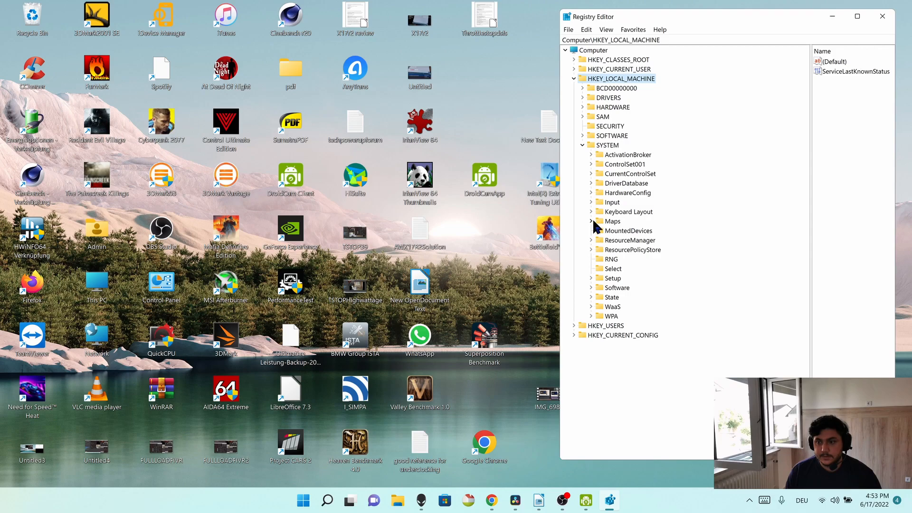
{"action": "left_click", "coordinate": [592, 174]}
{"action": "left_click", "coordinate": [600, 183]}
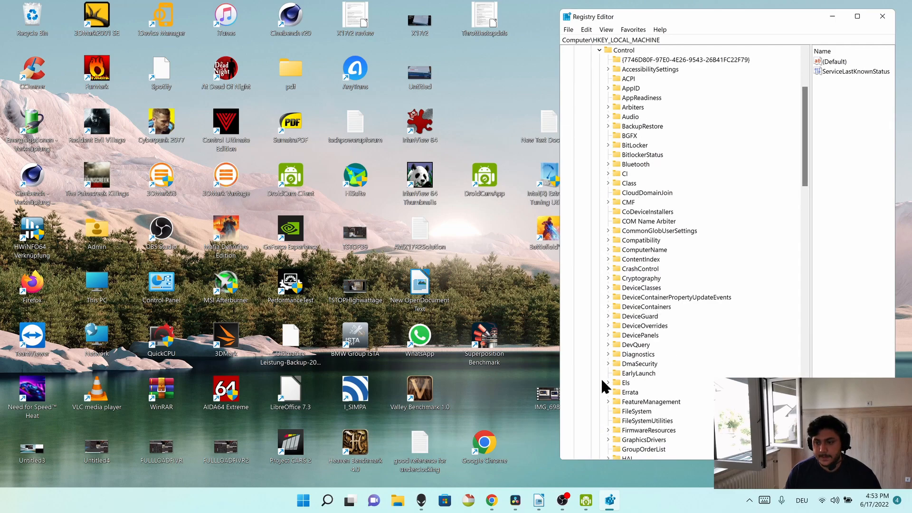
{"action": "scroll", "coordinate": [643, 337], "scroll_direction": "down", "scroll_amount": 5}
{"action": "scroll", "coordinate": [643, 347], "scroll_direction": "down", "scroll_amount": 12}
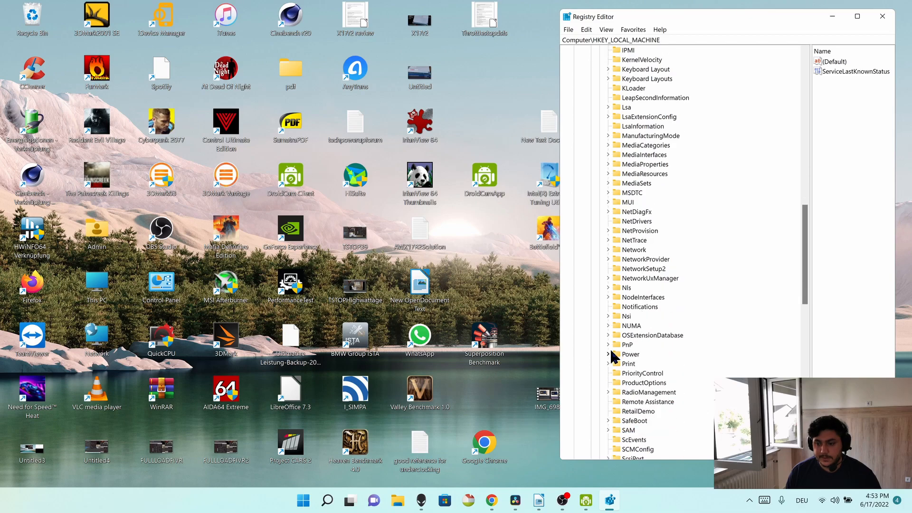
{"action": "double_click", "coordinate": [614, 354]}
- Reposition the Registry Editor window, create a trial subkey under the Power key, and delete it again
{"action": "left_click_drag", "start_coordinate": [769, 15], "coordinate": [572, 17]}
{"action": "right_click", "coordinate": [660, 241]}
{"action": "mouse_move", "coordinate": [663, 246]}
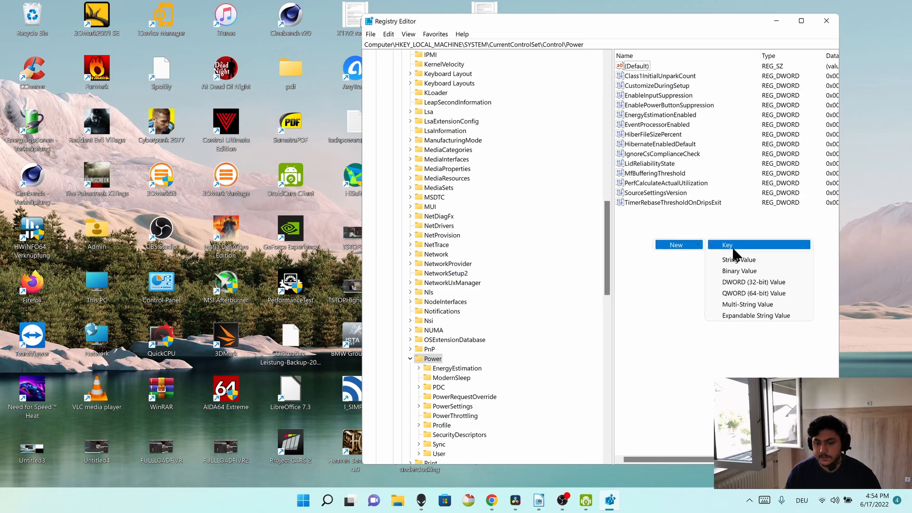
{"action": "left_click", "coordinate": [752, 247]}
{"action": "scroll", "coordinate": [451, 321], "scroll_direction": "down", "scroll_amount": 5}
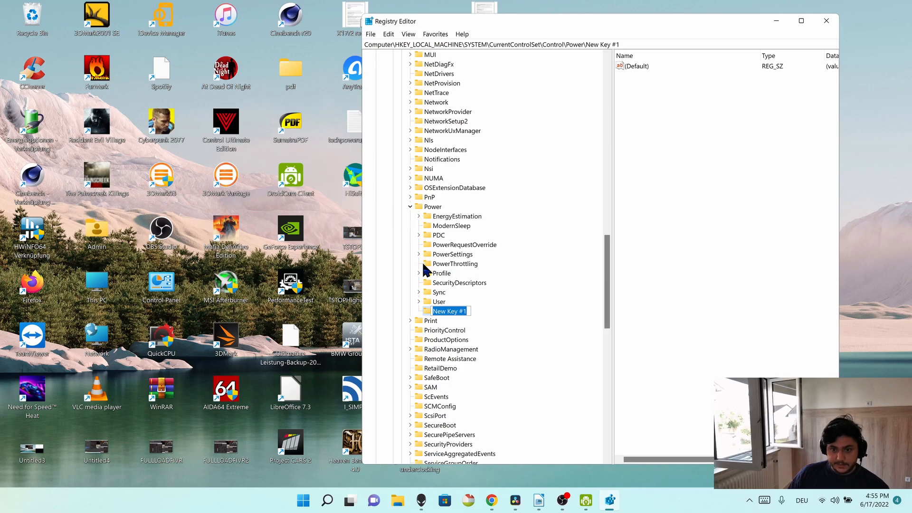
{"action": "key", "text": "Return"}
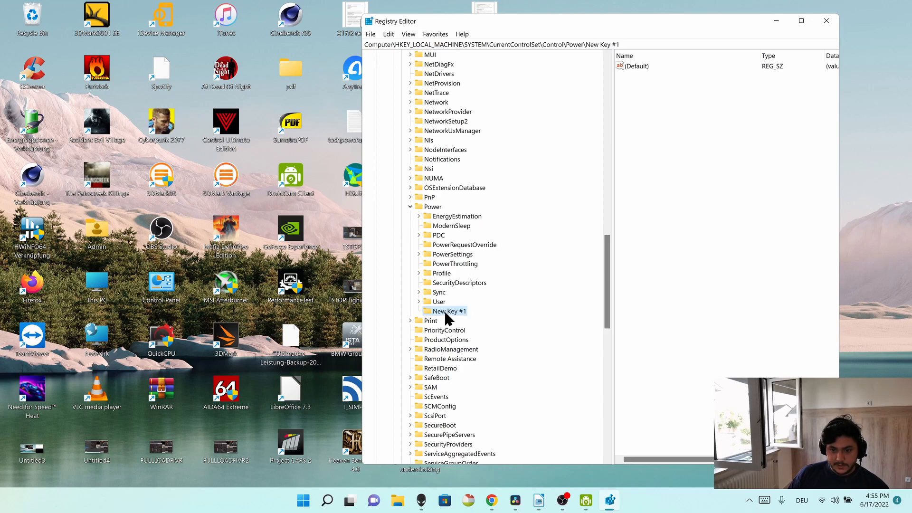
{"action": "key", "text": "Delete"}
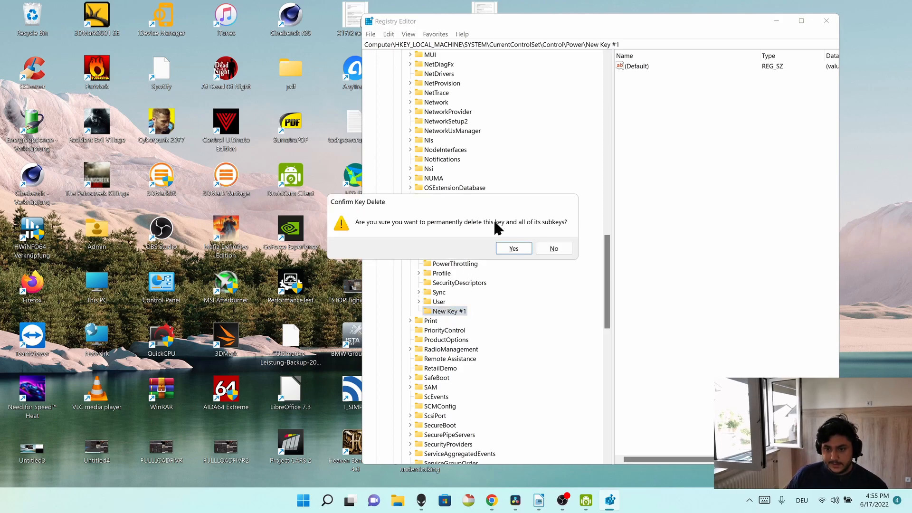
{"action": "left_click", "coordinate": [514, 248]}
- Select the PowerThrottling key under Power
{"action": "left_click", "coordinate": [436, 237]}
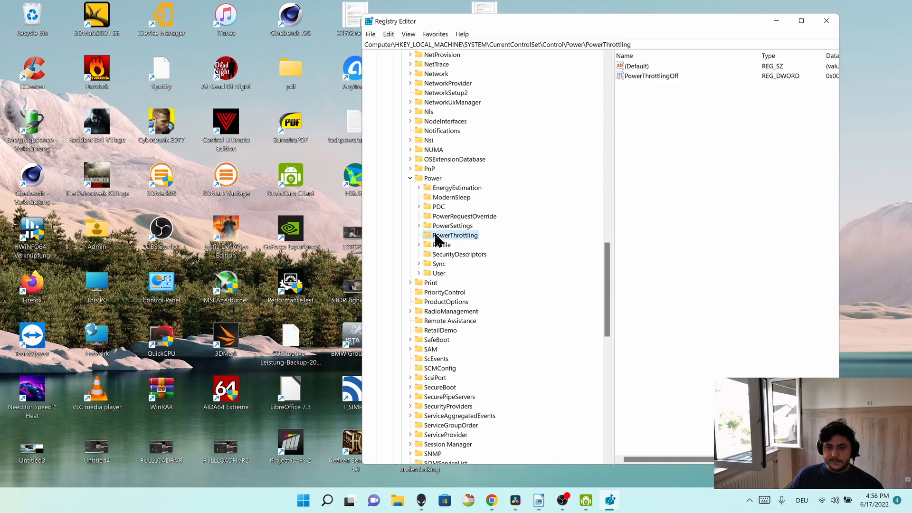
{"action": "right_click", "coordinate": [437, 239]}
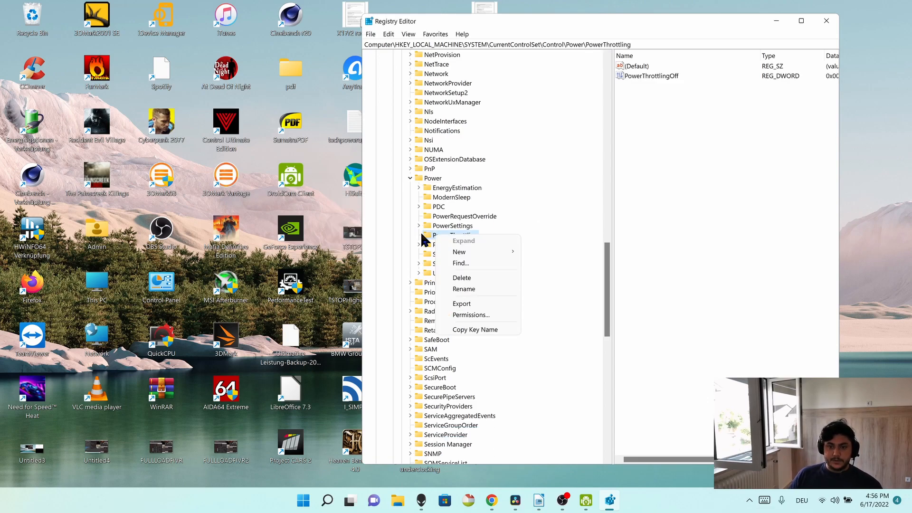
{"action": "left_click", "coordinate": [417, 230]}
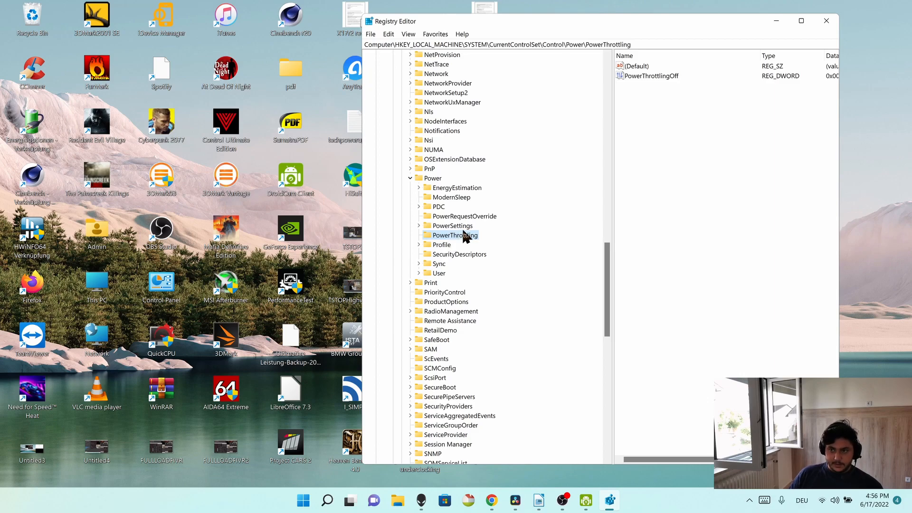
- Add a trial DWORD (32-bit) value in the PowerThrottling key and delete it again
{"action": "right_click", "coordinate": [652, 119]}
{"action": "mouse_move", "coordinate": [678, 125]}
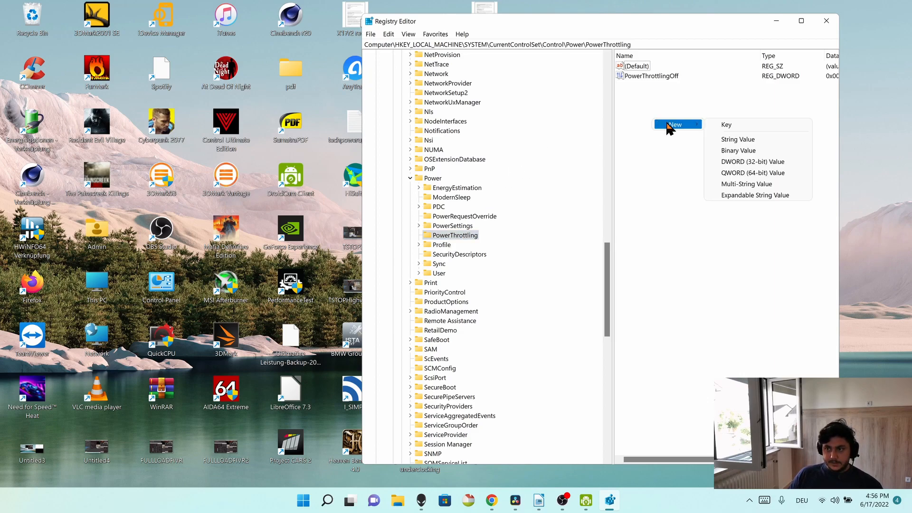
{"action": "left_click", "coordinate": [745, 162]}
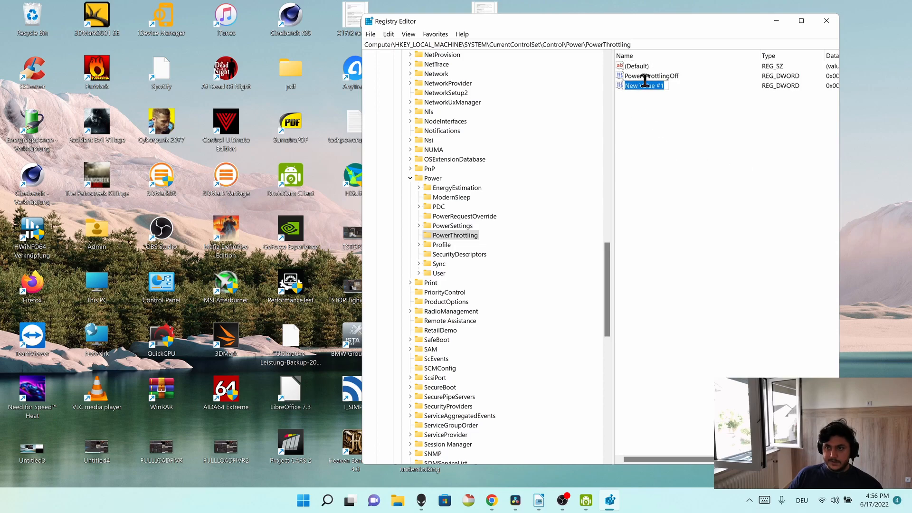
{"action": "left_click", "coordinate": [621, 89]}
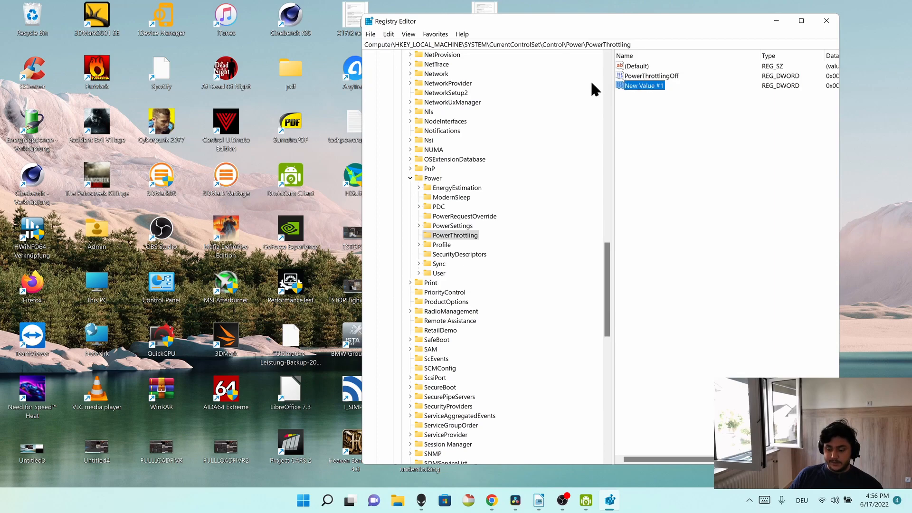
{"action": "key", "text": "Delete"}
{"action": "key", "text": "Return"}
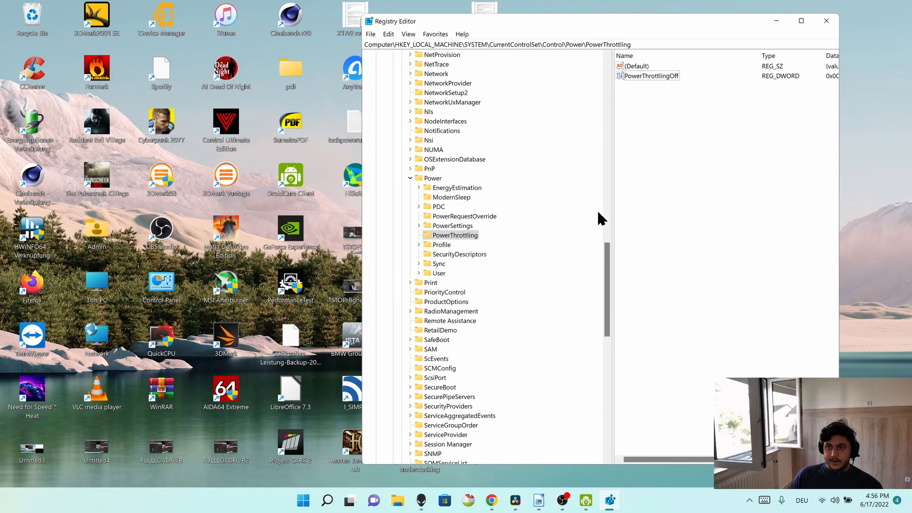
- Open the PowerThrottlingOff value, confirm it with hexadecimal value data 1, and close the Registry Editor
{"action": "left_click", "coordinate": [643, 78]}
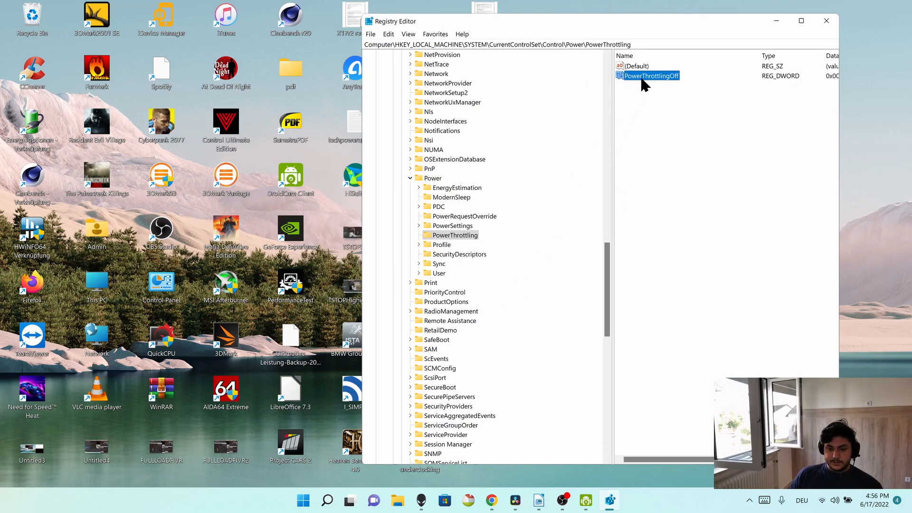
{"action": "double_click", "coordinate": [643, 78]}
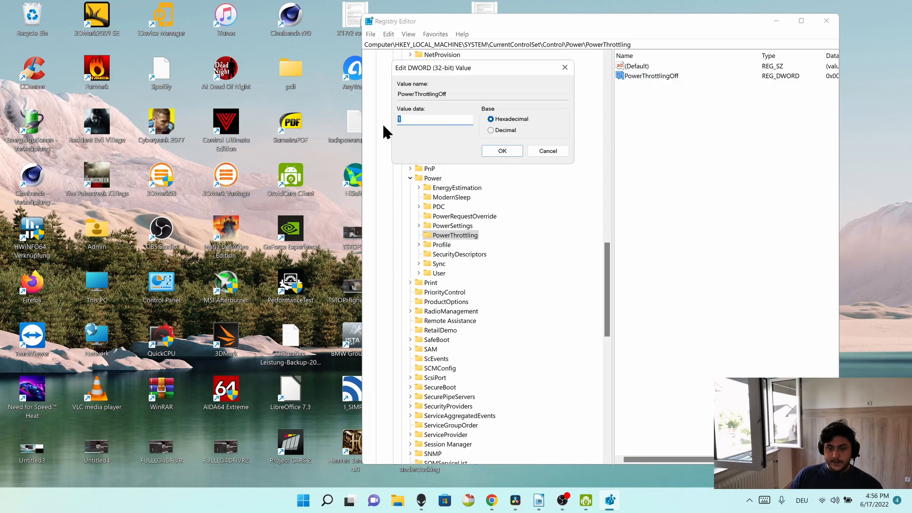
{"action": "left_click", "coordinate": [495, 148]}
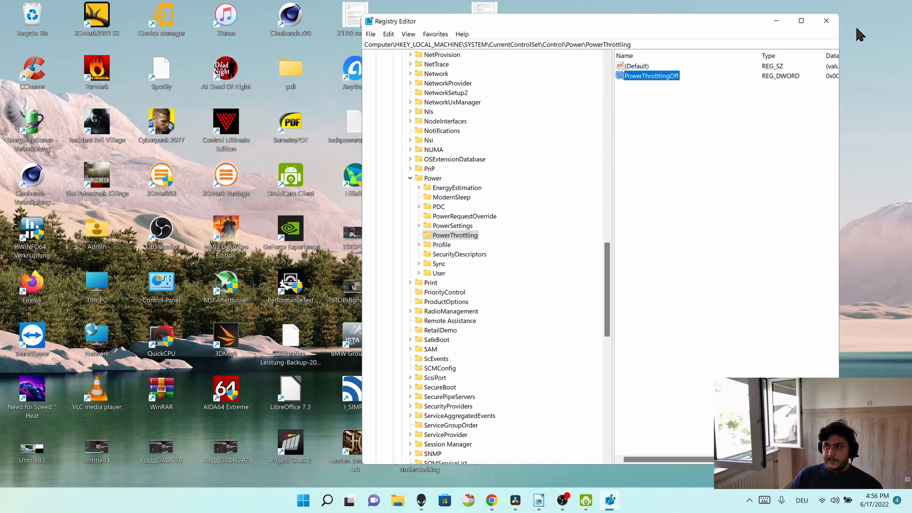
{"action": "left_click", "coordinate": [827, 20]}
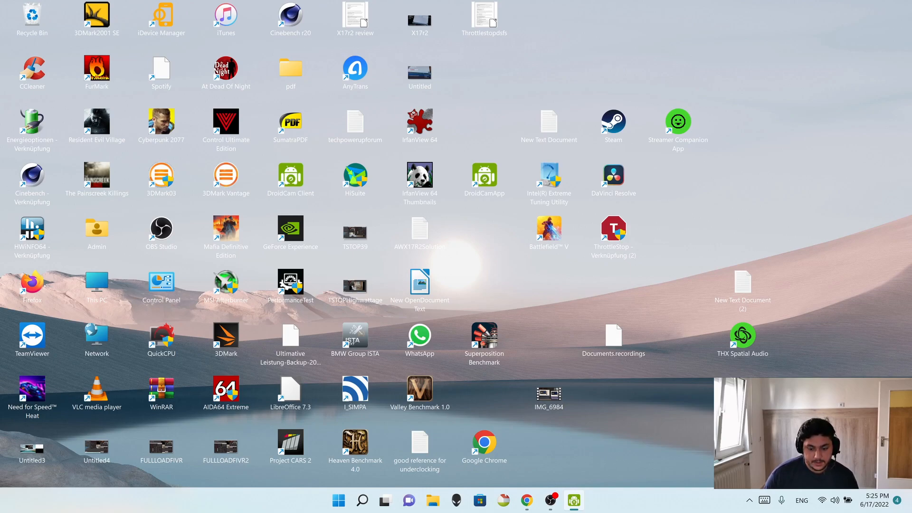
- Bring up the Power Options window and reposition it on the desktop
{"action": "key", "text": "alt+Tab"}
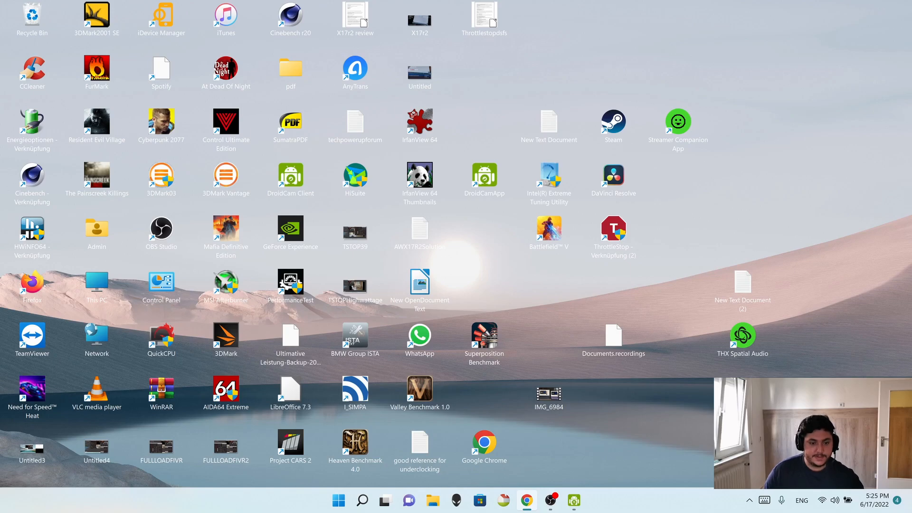
{"action": "left_click_drag", "start_coordinate": [433, 20], "coordinate": [153, 9]}
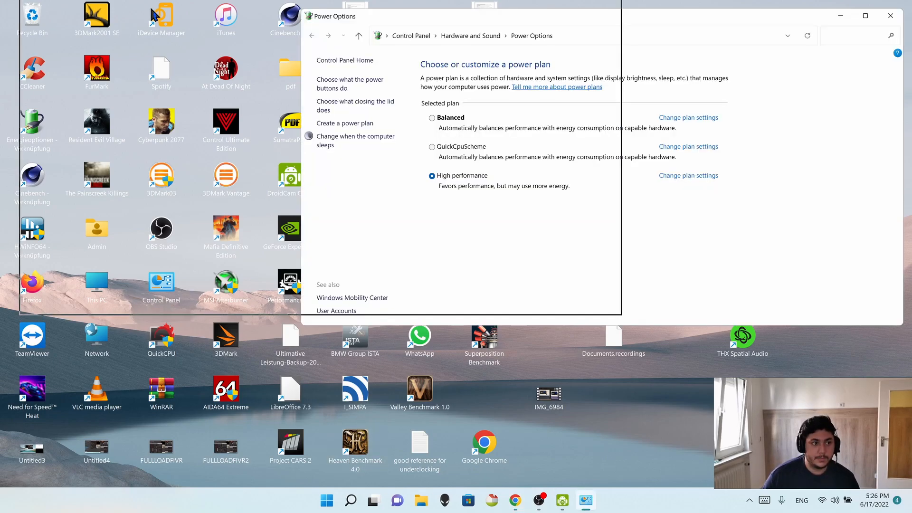
{"action": "left_click_drag", "start_coordinate": [332, 9], "coordinate": [675, 24]}
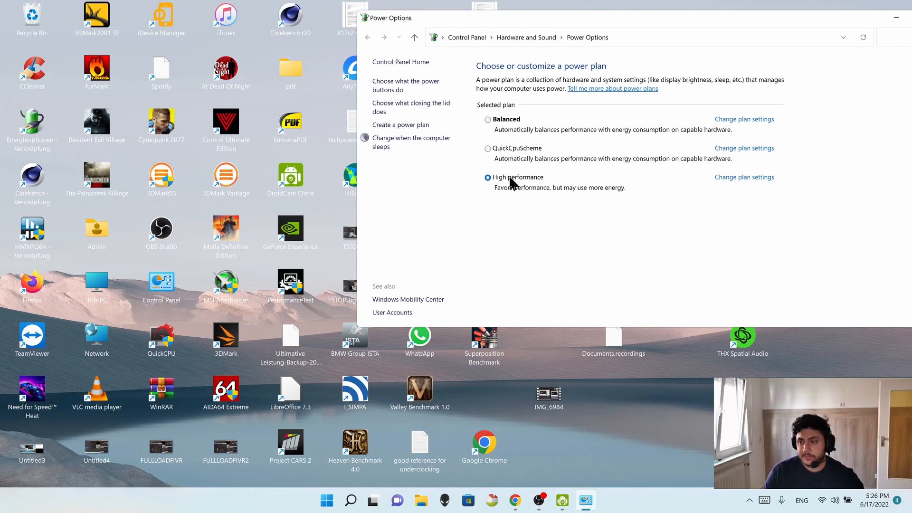
- Switch to Alienware Command Center, set the default theme's power plan to Balanced and thermal profile to Quiet, and minimize it
{"action": "left_click", "coordinate": [445, 501]}
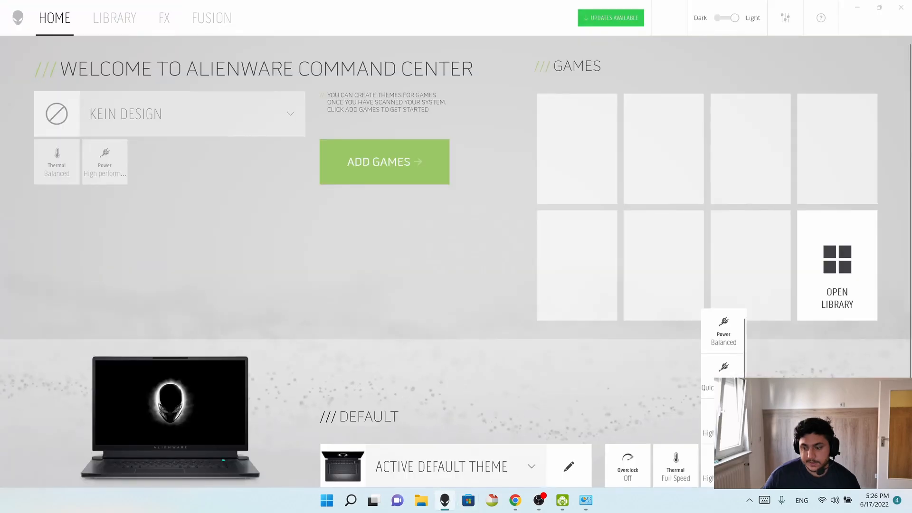
{"action": "left_click", "coordinate": [724, 347]}
{"action": "left_click", "coordinate": [673, 474]}
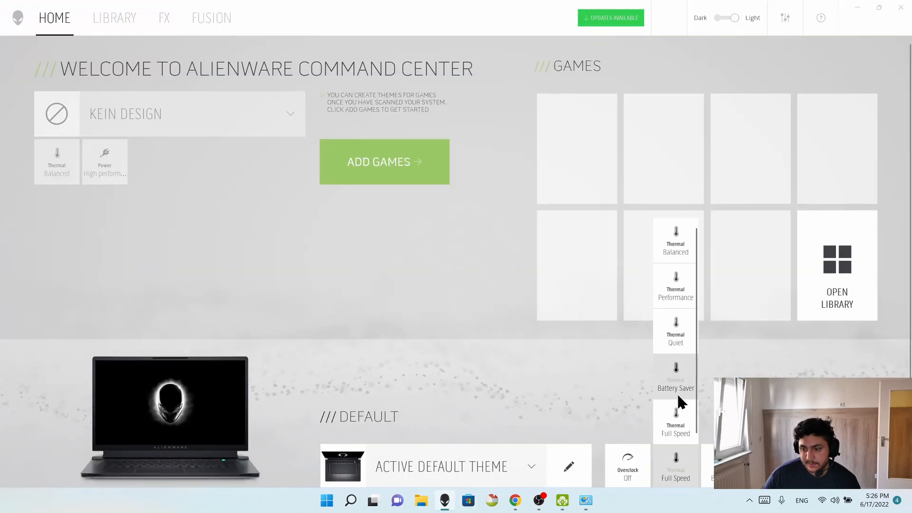
{"action": "left_click", "coordinate": [674, 338]}
{"action": "left_click", "coordinate": [857, 8]}
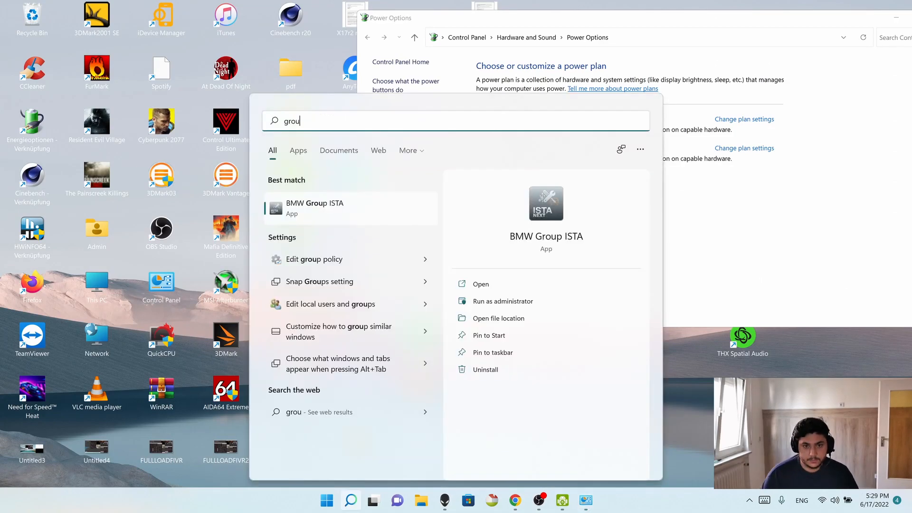
- Launch the Local Group Policy Editor by searching for "group pol", and widen its tree pane
{"action": "type", "text": "p pol"}
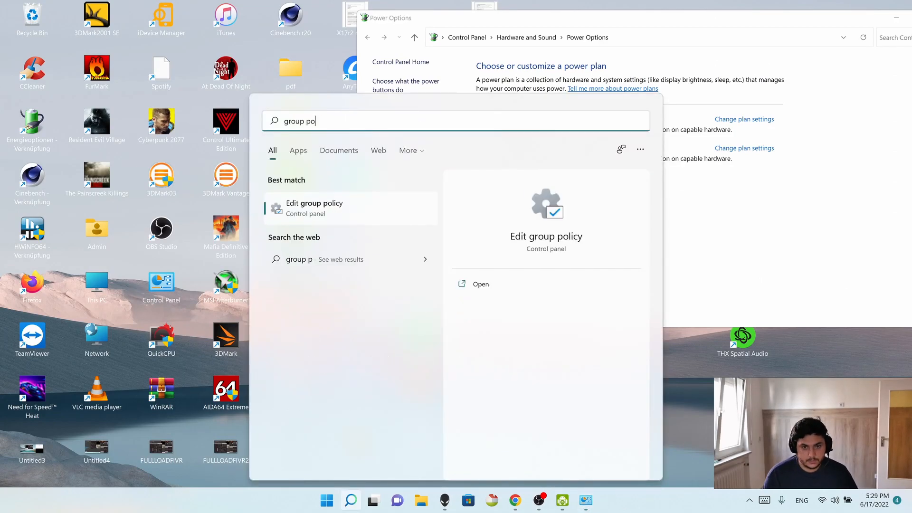
{"action": "key", "text": "Return"}
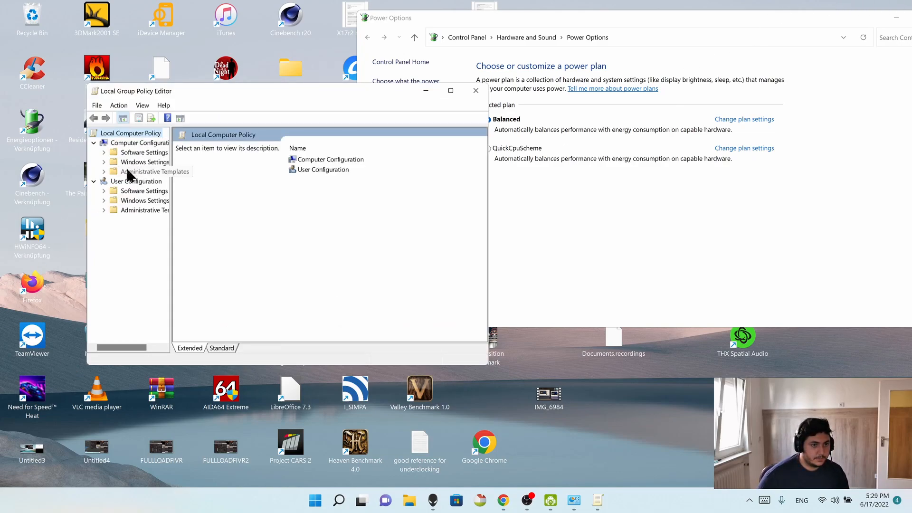
{"action": "left_click_drag", "start_coordinate": [172, 188], "coordinate": [219, 187]}
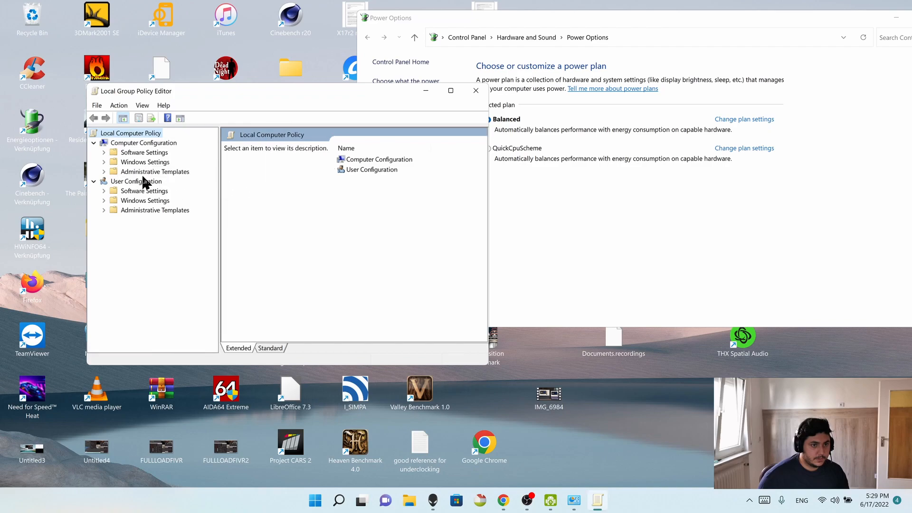
- Go to Power Management under Computer Configuration, Administrative Templates, System
{"action": "left_click", "coordinate": [147, 173]}
{"action": "double_click", "coordinate": [357, 211]}
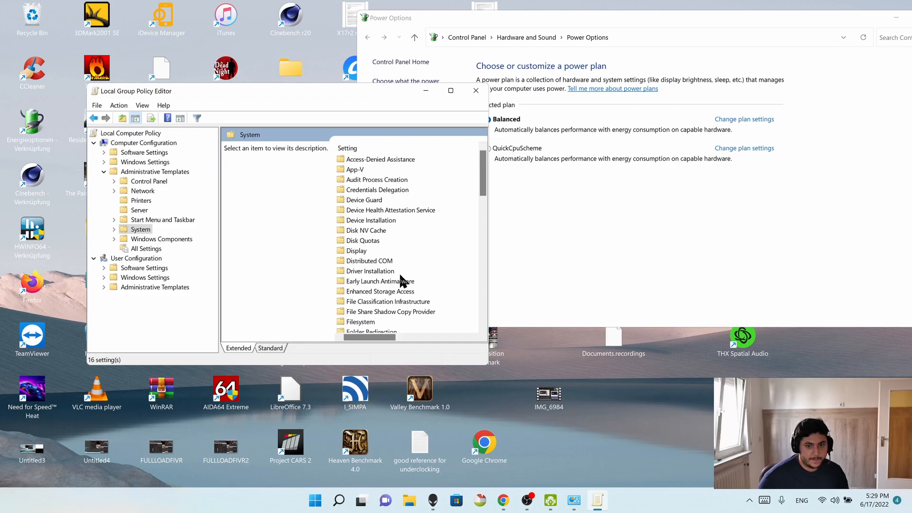
{"action": "scroll", "coordinate": [402, 282], "scroll_direction": "down", "scroll_amount": 11}
{"action": "scroll", "coordinate": [401, 281], "scroll_direction": "down", "scroll_amount": 3}
{"action": "scroll", "coordinate": [401, 281], "scroll_direction": "up", "scroll_amount": 7}
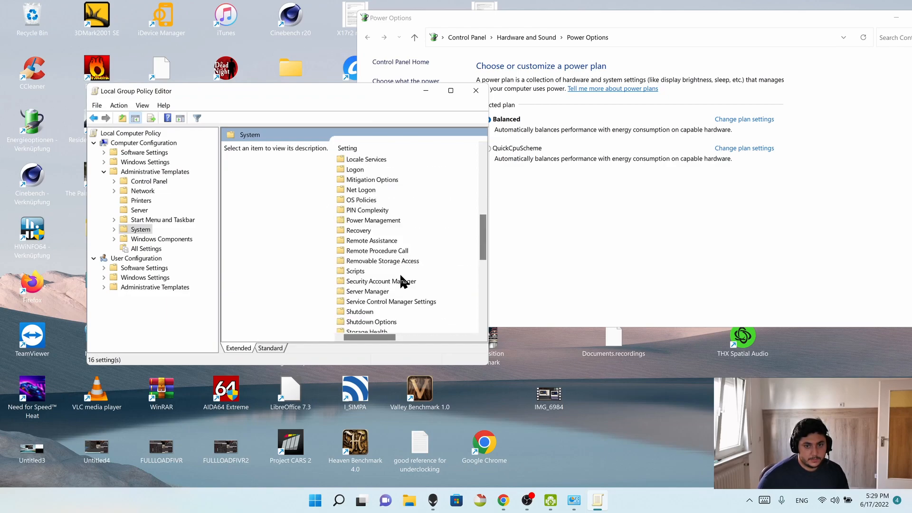
{"action": "double_click", "coordinate": [373, 220]}
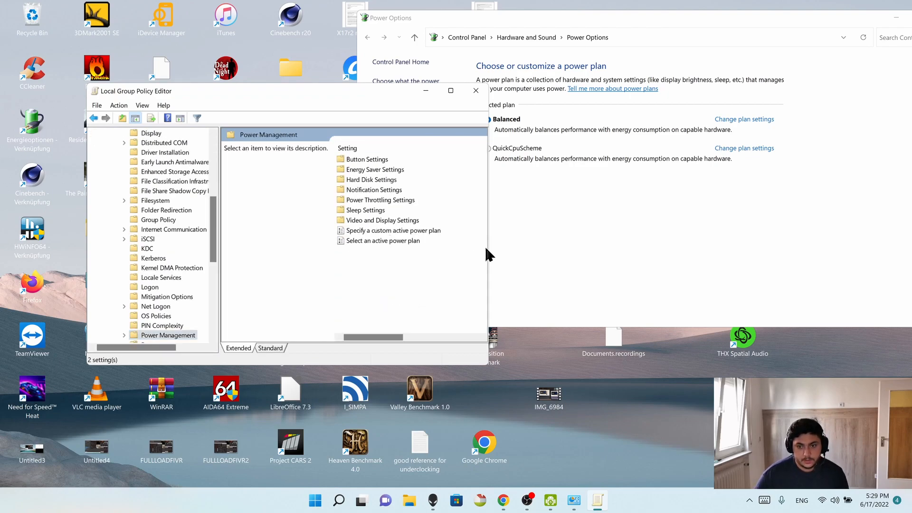
- Maximize the Local Group Policy Editor, open the Specify a custom active power plan policy, and select Enabled
{"action": "left_click_drag", "start_coordinate": [488, 252], "coordinate": [554, 262]}
{"action": "left_click", "coordinate": [399, 232]}
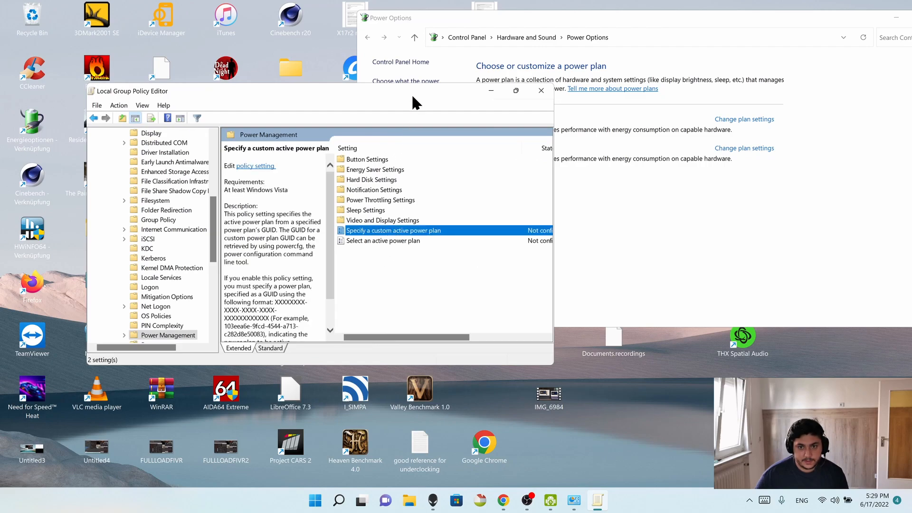
{"action": "double_click", "coordinate": [412, 93]}
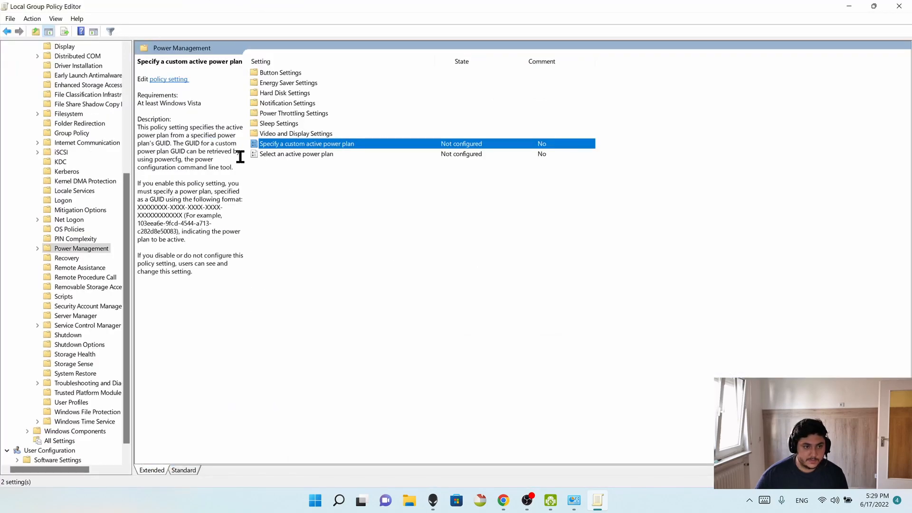
{"action": "double_click", "coordinate": [300, 144]}
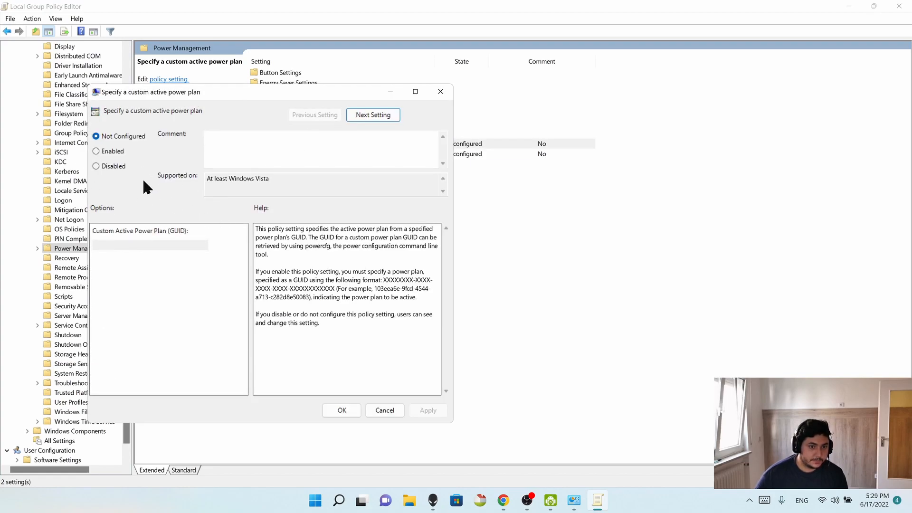
{"action": "left_click", "coordinate": [110, 135]}
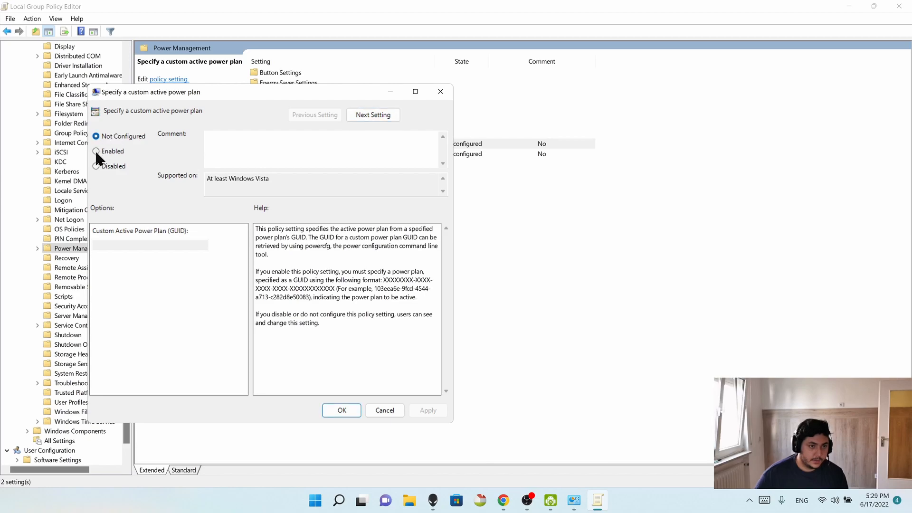
{"action": "left_click", "coordinate": [96, 151]}
{"action": "left_click", "coordinate": [145, 244]}
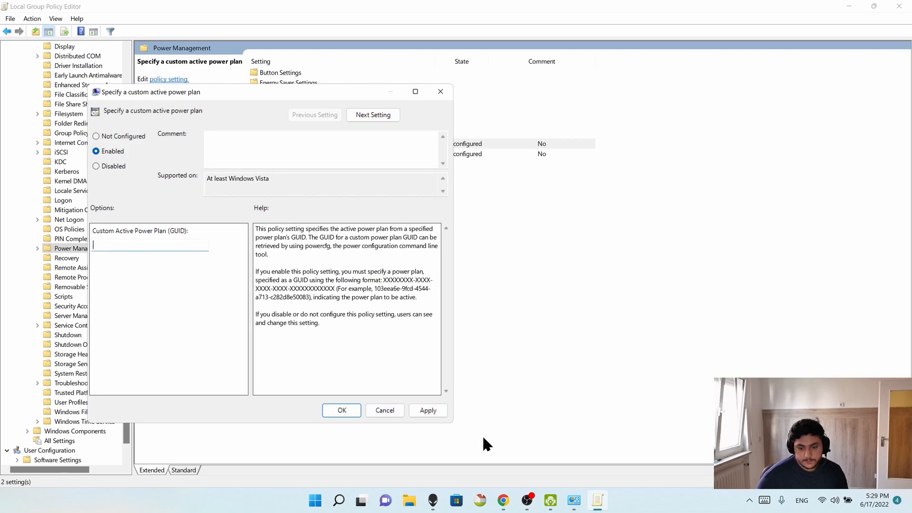
- Paste the Ultimate Performance plan's GUID as the custom active power plan, confirm the policy, and return to Power Options
{"action": "key", "text": "alt+Tab"}
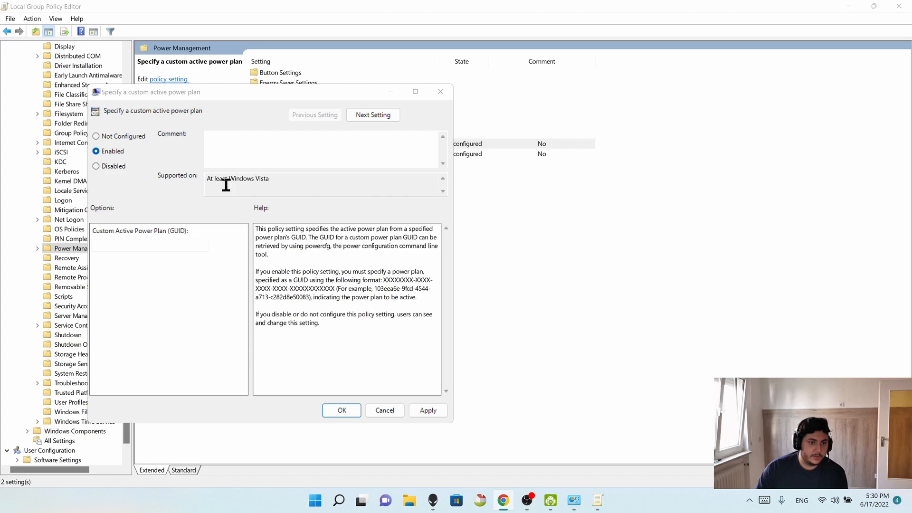
{"action": "left_click", "coordinate": [127, 233]}
{"action": "right_click", "coordinate": [127, 245]}
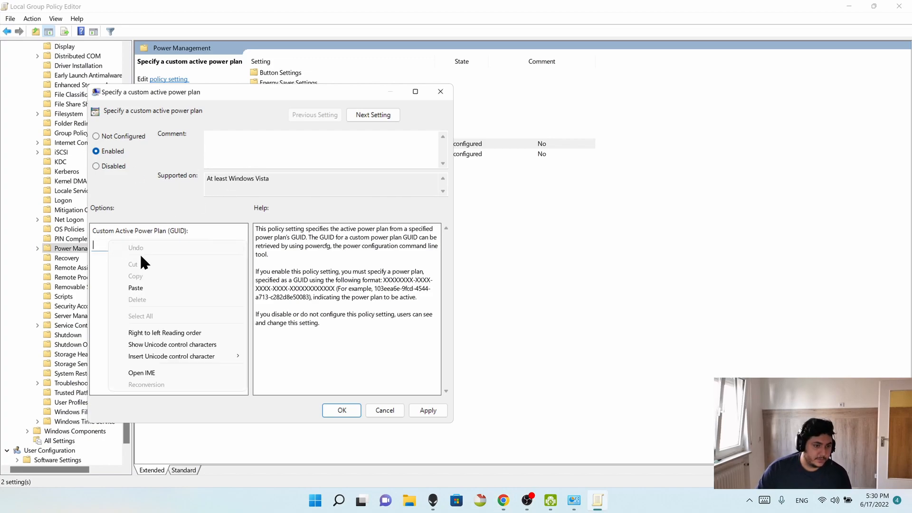
{"action": "left_click", "coordinate": [150, 289]}
{"action": "key", "text": "Return"}
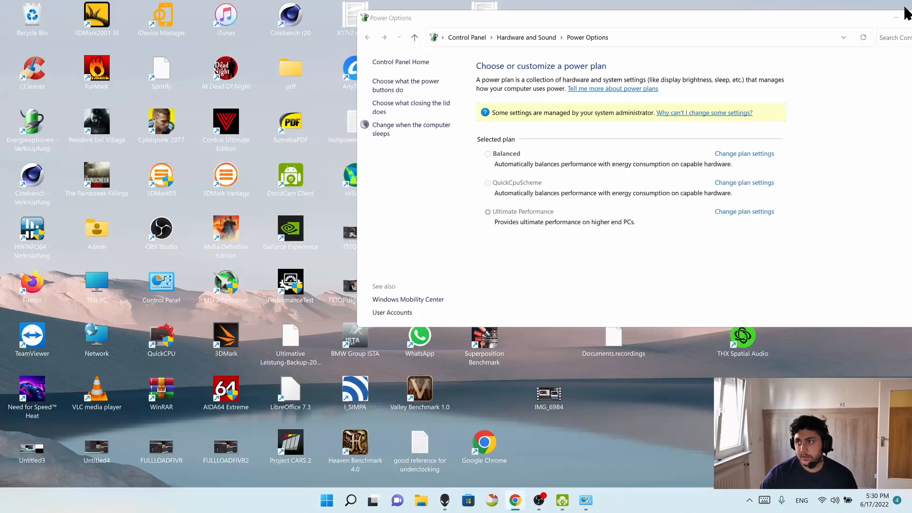
{"action": "left_click", "coordinate": [899, 5]}
{"action": "left_click", "coordinate": [515, 261]}
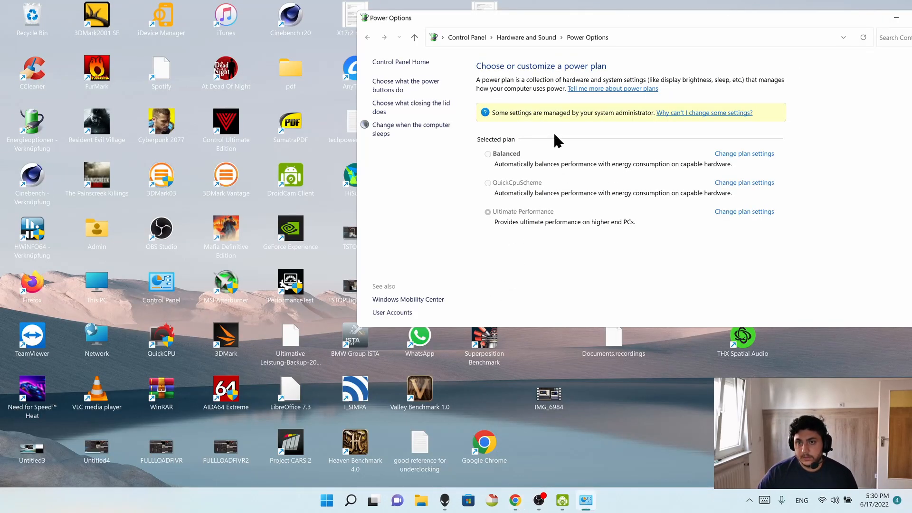